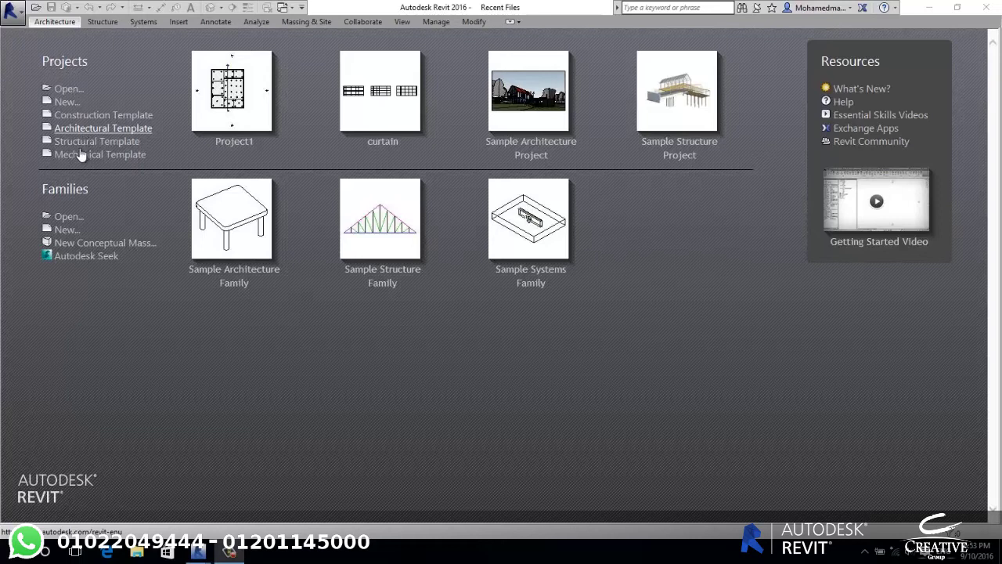
# Create a new conceptual mass family from Family Templates > English > Conceptual Mass > Metric Mass.rft.
pyautogui.click(72, 244)
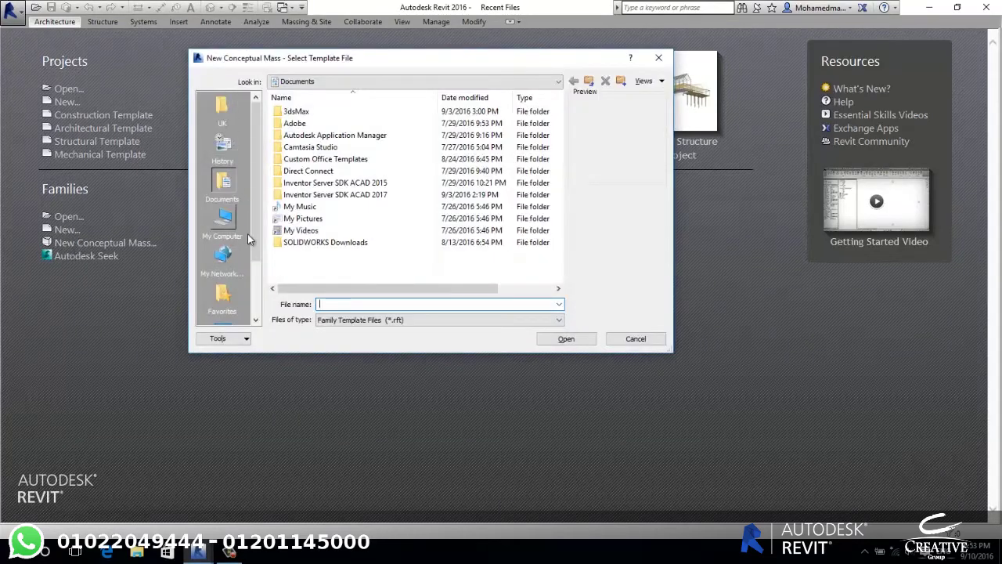
pyautogui.click(224, 114)
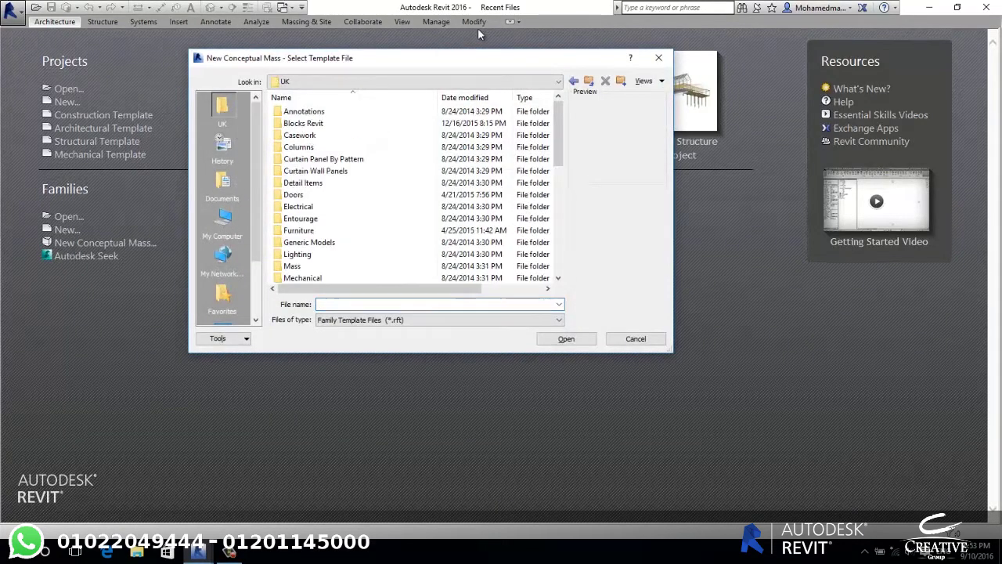
pyautogui.click(574, 81)
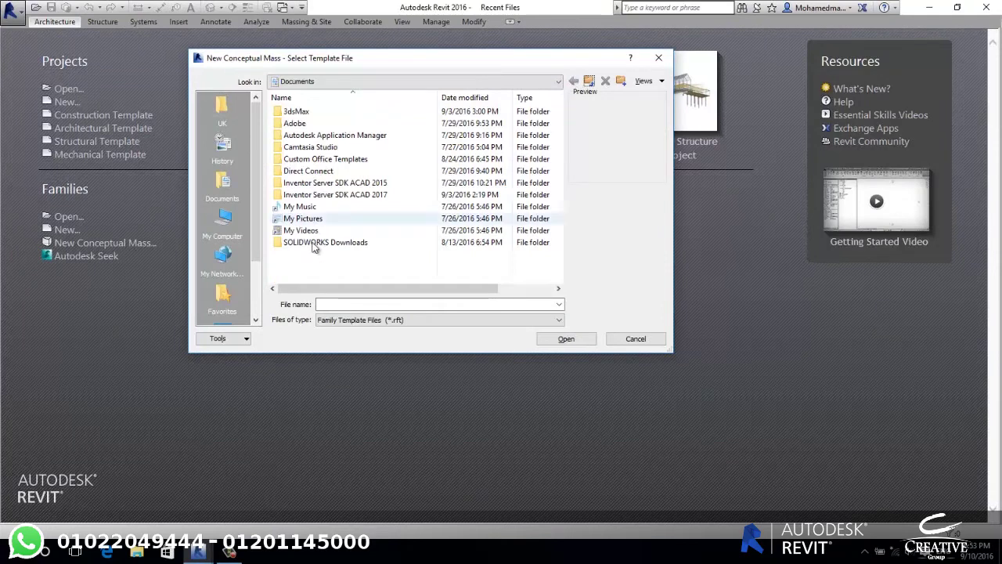
pyautogui.click(223, 225)
pyautogui.doubleClick(323, 253)
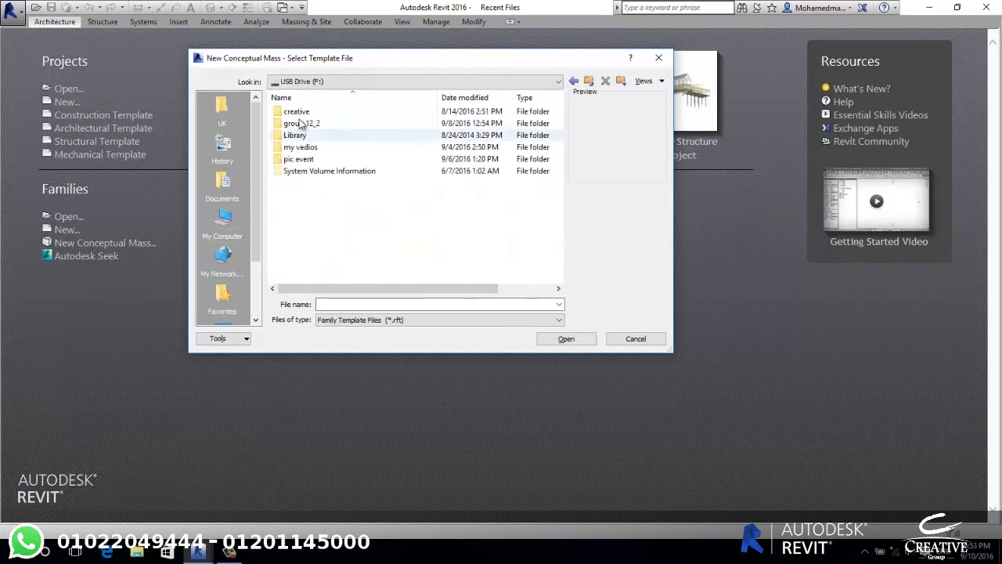
pyautogui.doubleClick(298, 134)
pyautogui.doubleClick(304, 113)
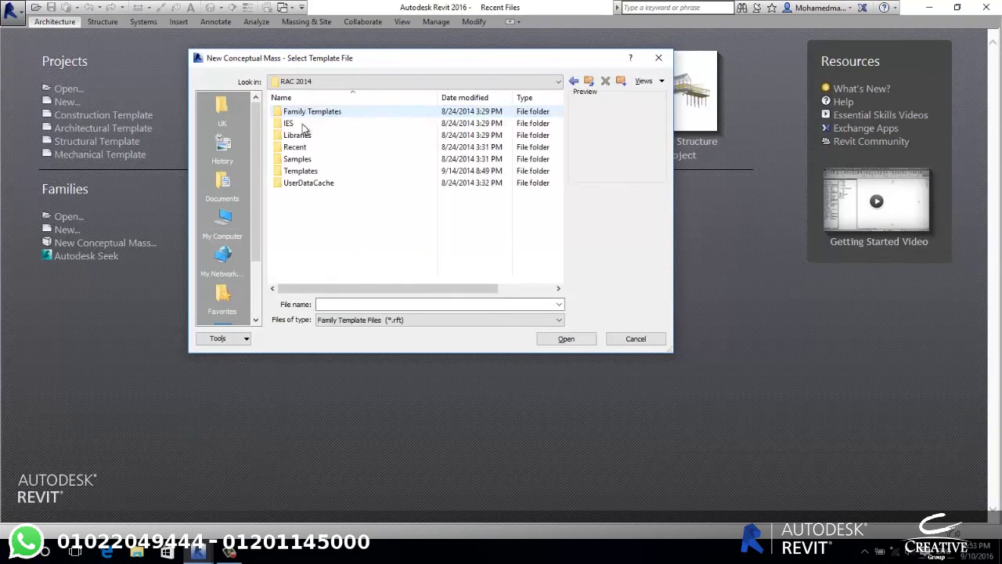
pyautogui.doubleClick(313, 112)
pyautogui.doubleClick(297, 111)
pyautogui.doubleClick(329, 124)
pyautogui.click(306, 112)
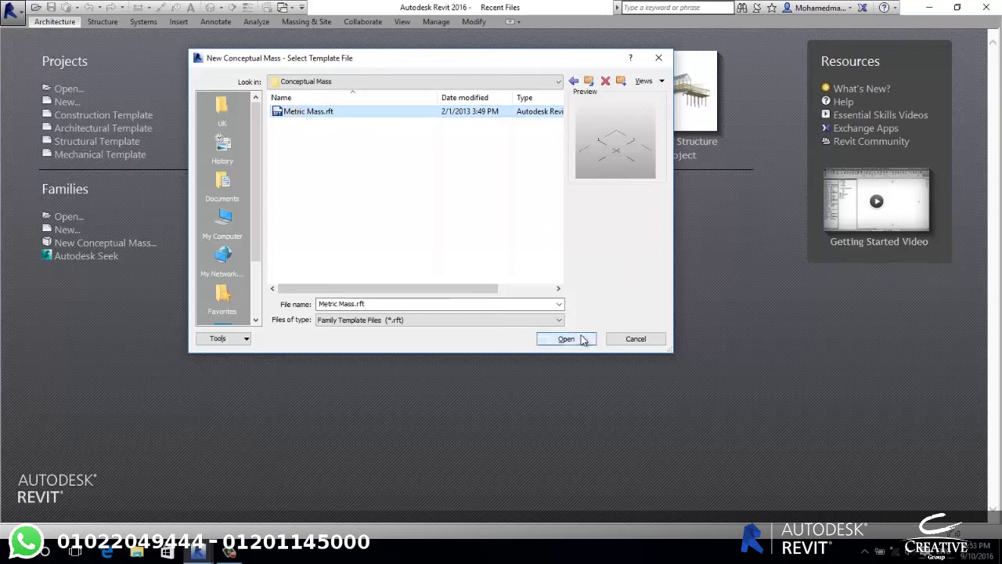
pyautogui.click(584, 339)
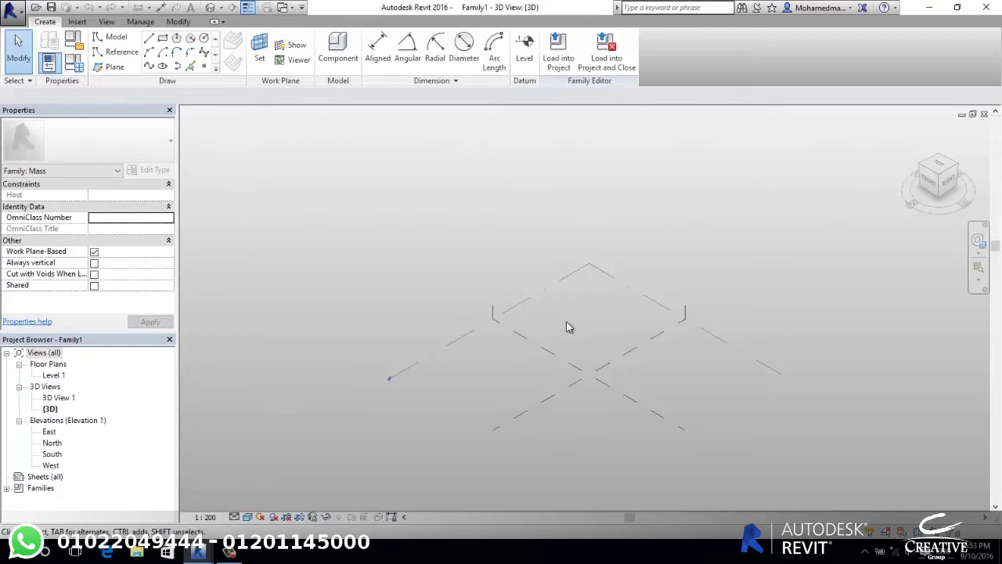
pyautogui.moveTo(465, 273); pyautogui.dragTo(451, 262, button='middle')
pyautogui.click(501, 280)
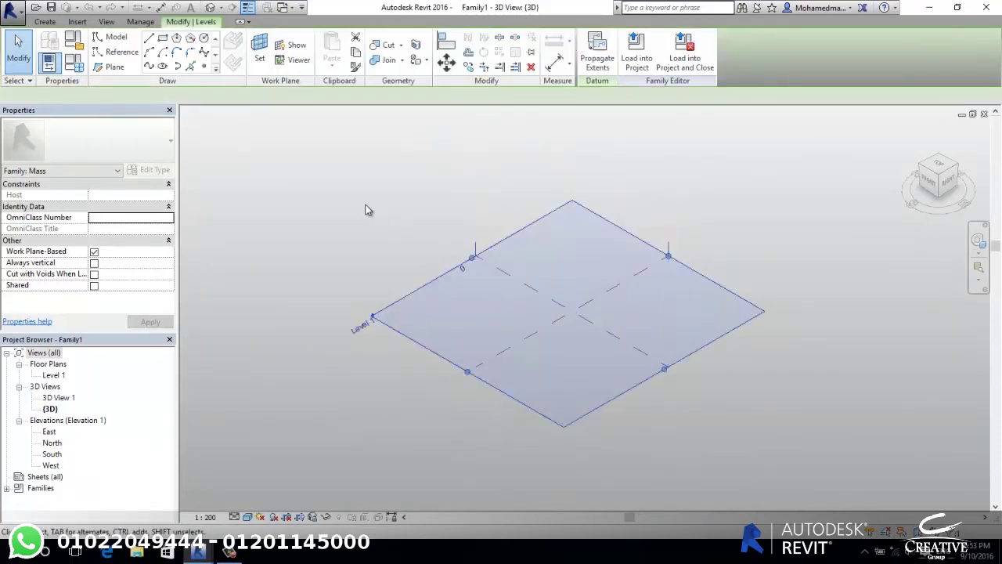
pyautogui.click(548, 332)
pyautogui.click(493, 346)
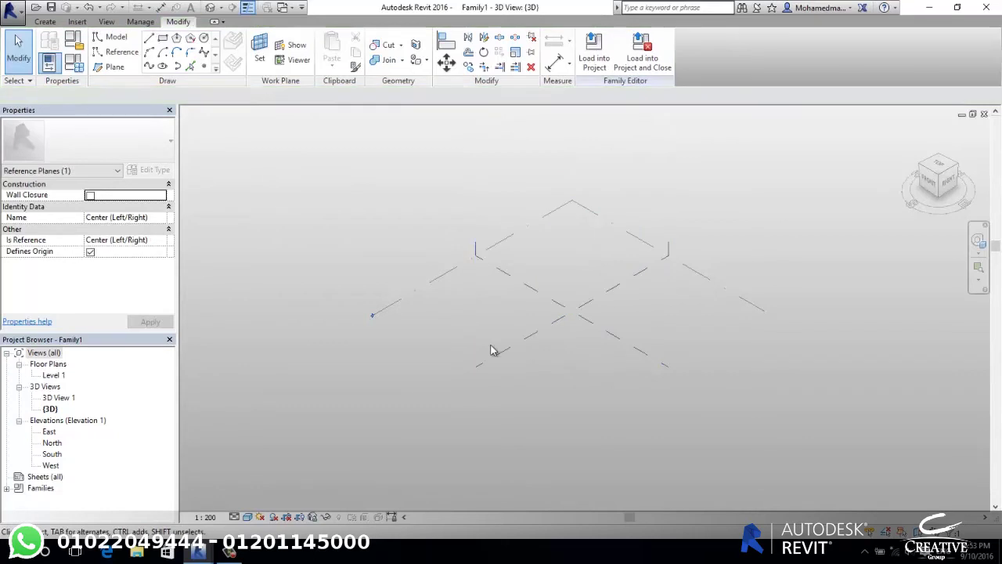
pyautogui.click(509, 289)
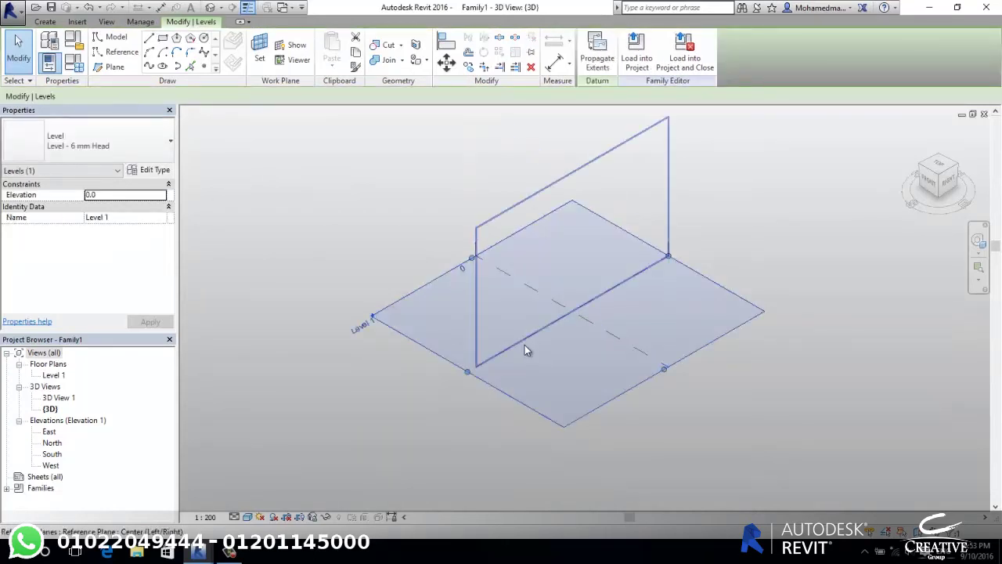
pyautogui.click(322, 245)
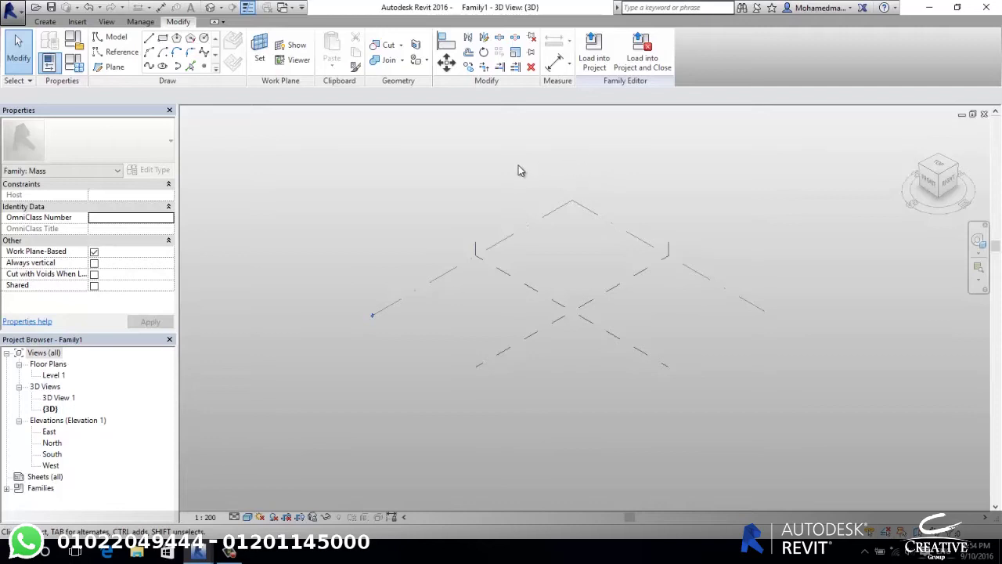
# Draw a rectangle of model lines on Level 1.
pyautogui.scroll(2, 559, 307)
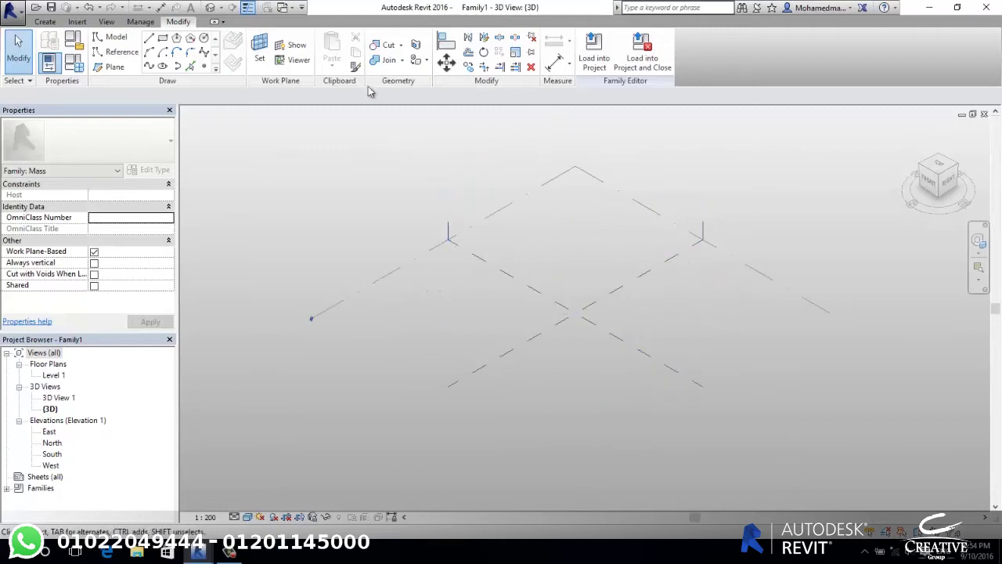
pyautogui.click(162, 37)
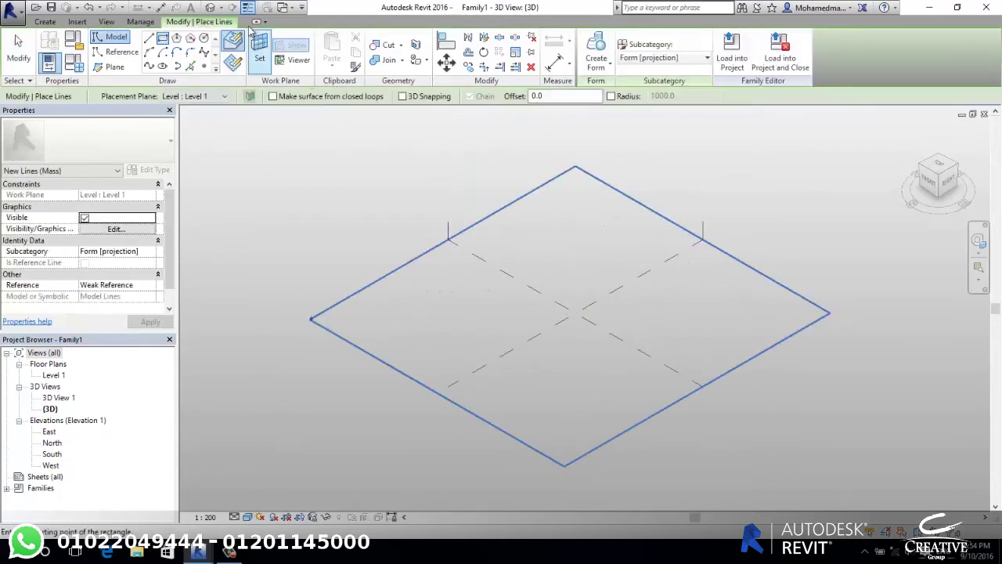
pyautogui.press('Escape')
pyautogui.press('Escape')
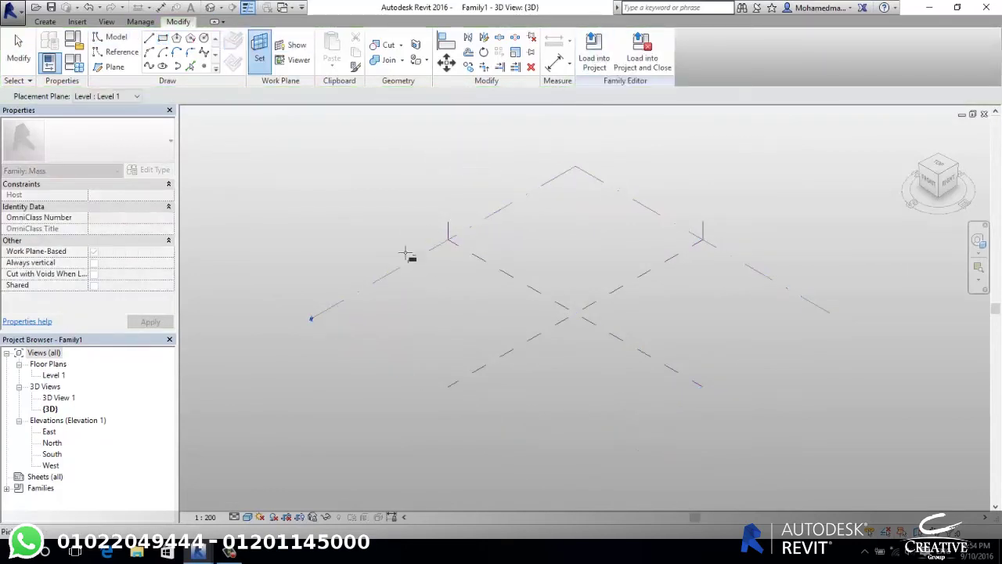
pyautogui.press('Return')
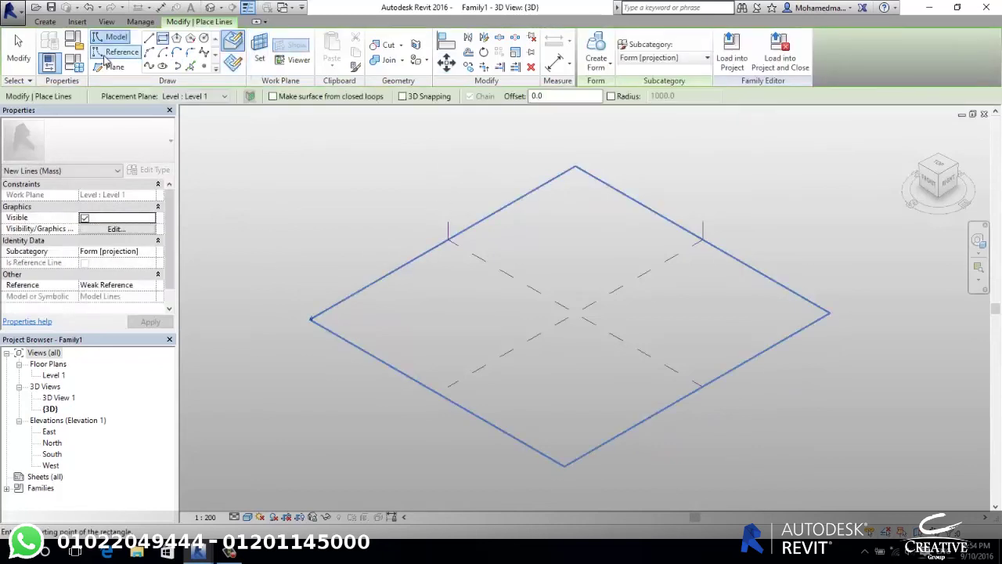
pyautogui.scroll(2, 462, 313)
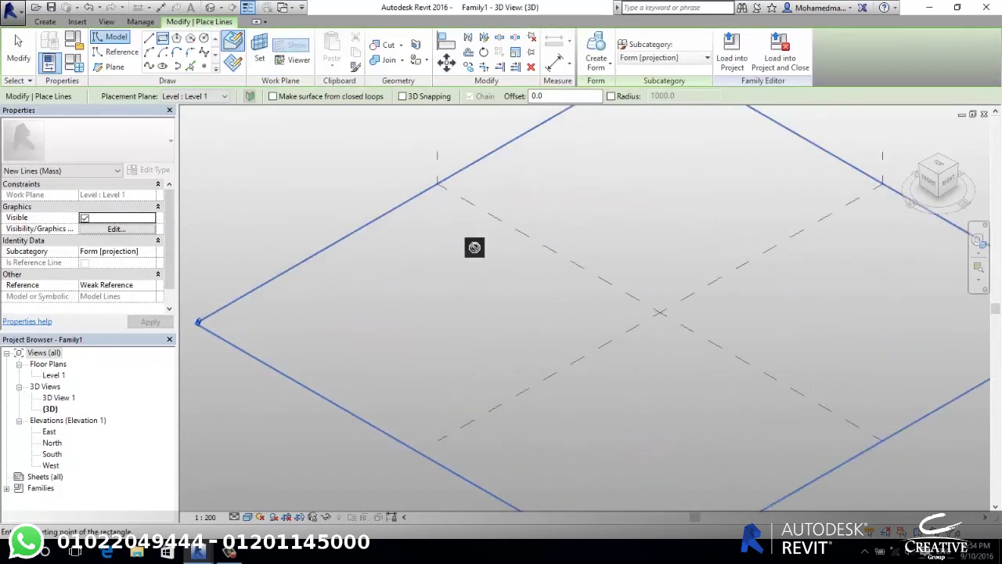
pyautogui.click(475, 248)
pyautogui.click(449, 400)
# Extrude the rectangle into a solid mass box, undoing and recreating the form once.
pyautogui.click(596, 52)
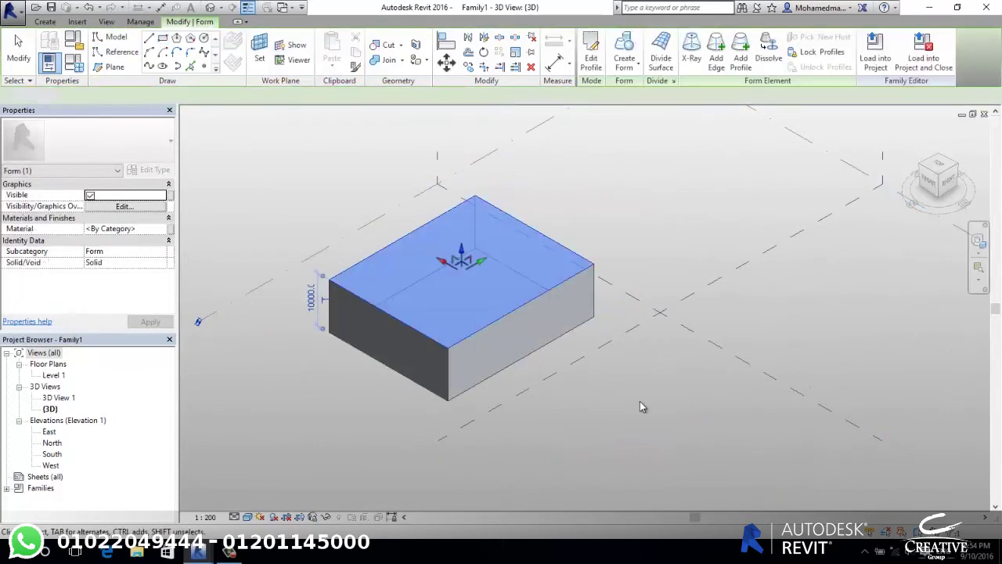
pyautogui.click(640, 406)
pyautogui.hotkey('ctrl', 'z')
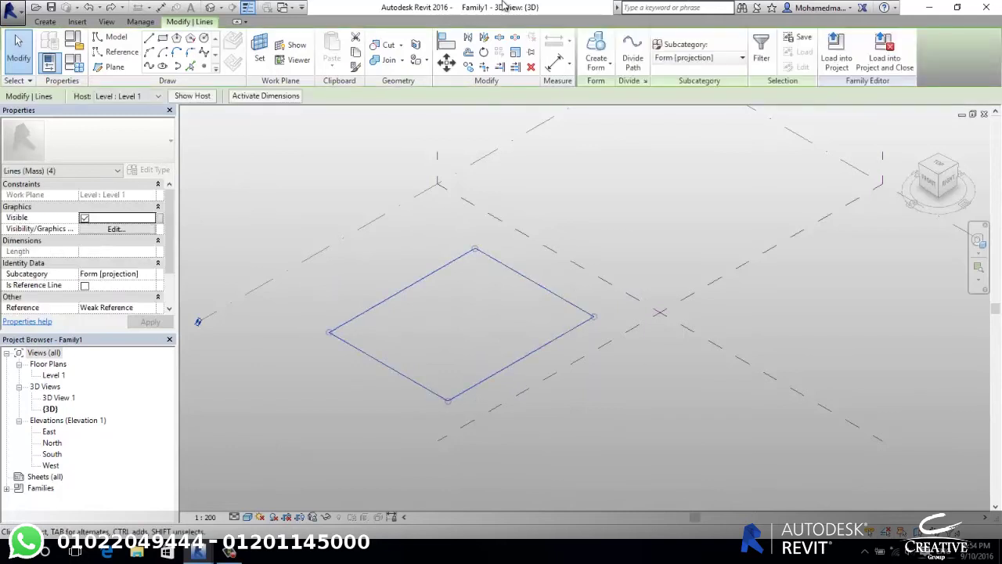
pyautogui.click(610, 43)
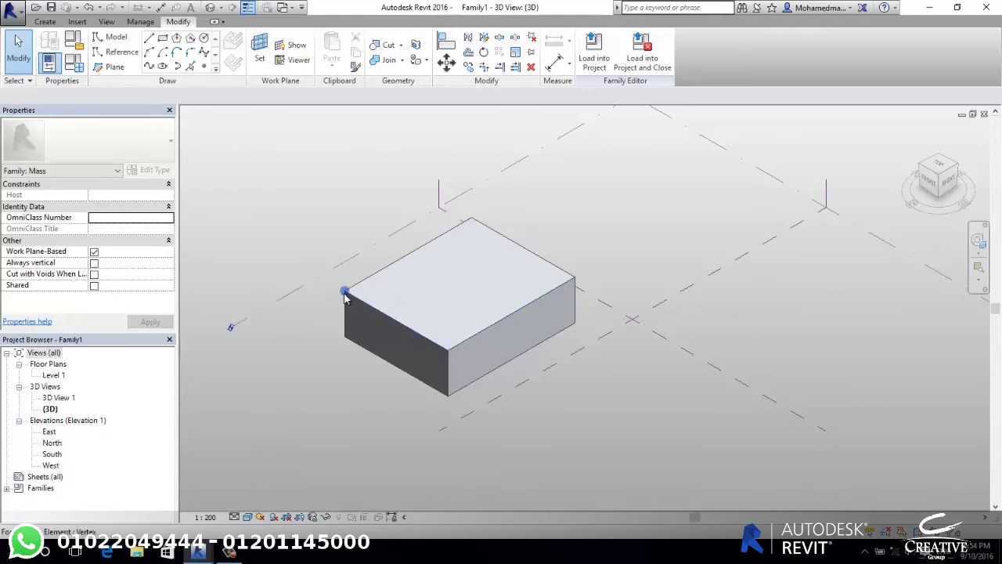
pyautogui.click(448, 349)
pyautogui.click(448, 356)
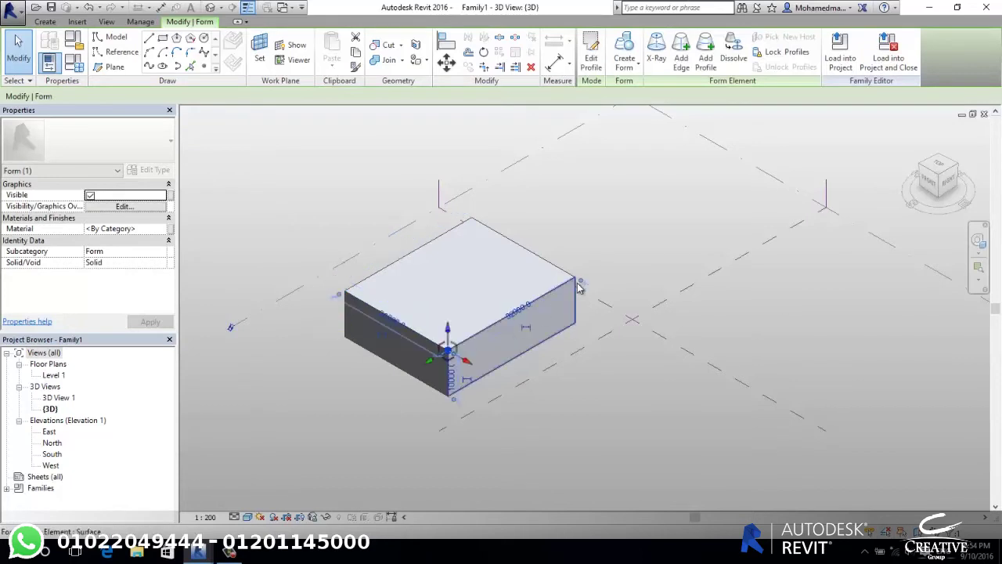
pyautogui.click(600, 331)
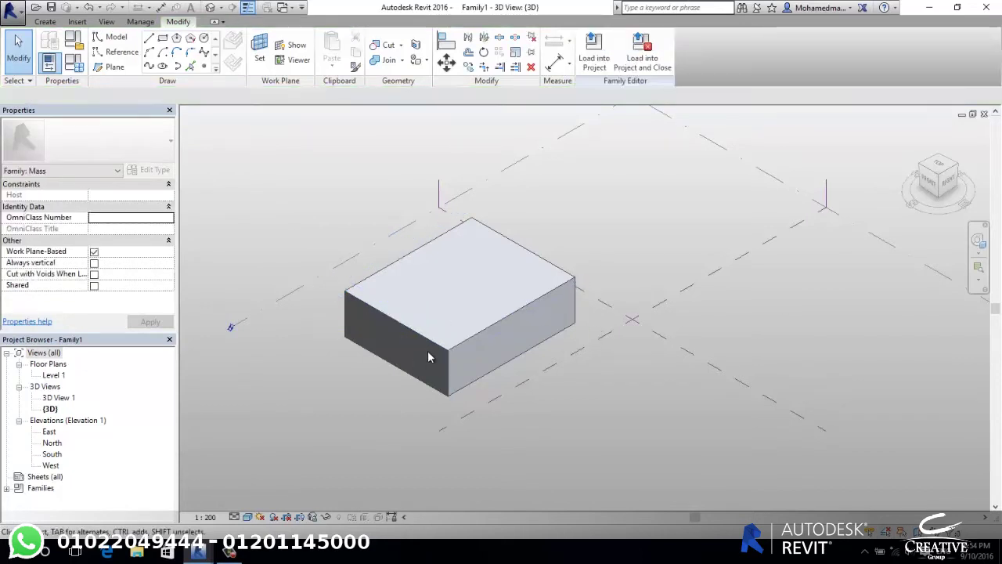
pyautogui.click(449, 350)
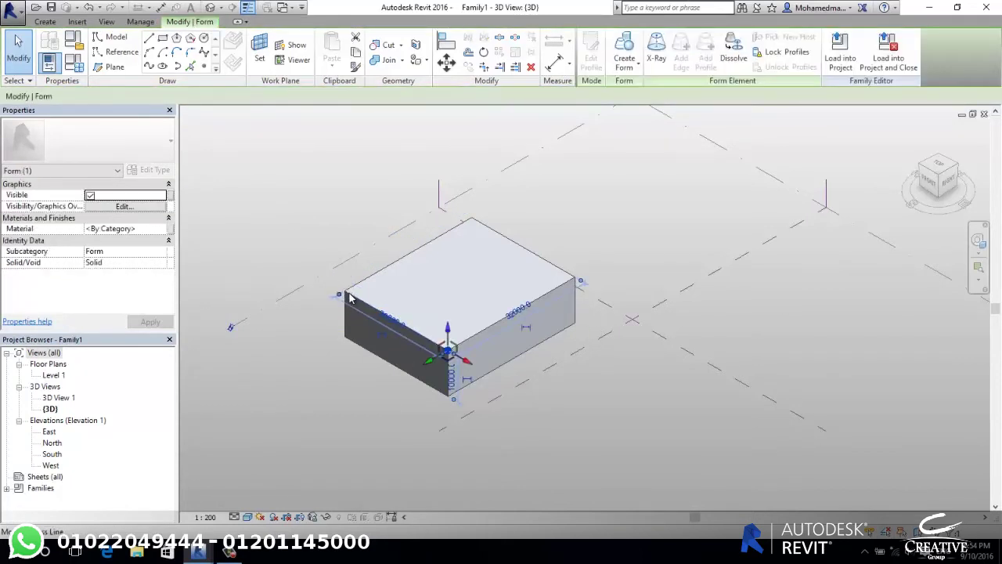
pyautogui.press('Escape')
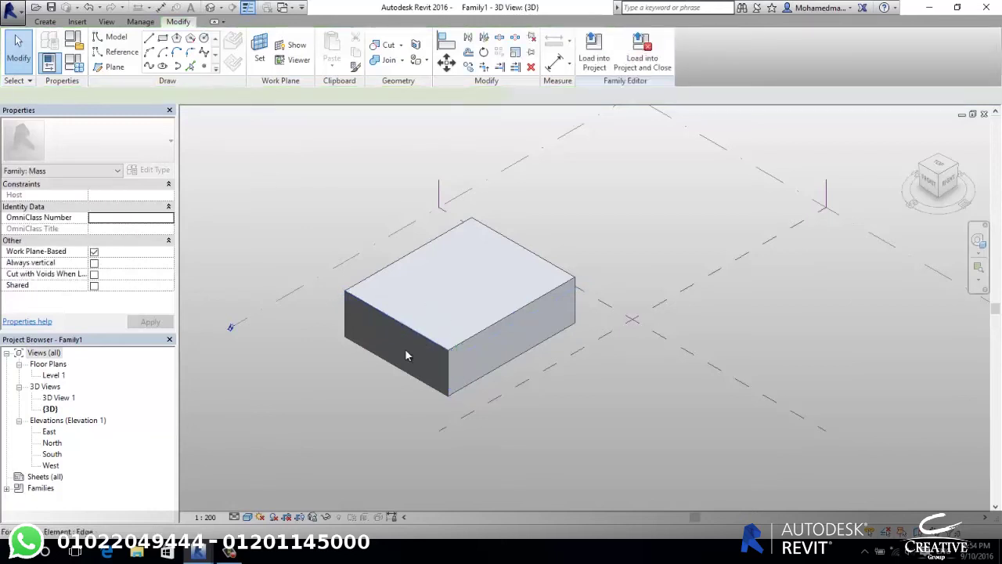
pyautogui.click(368, 352)
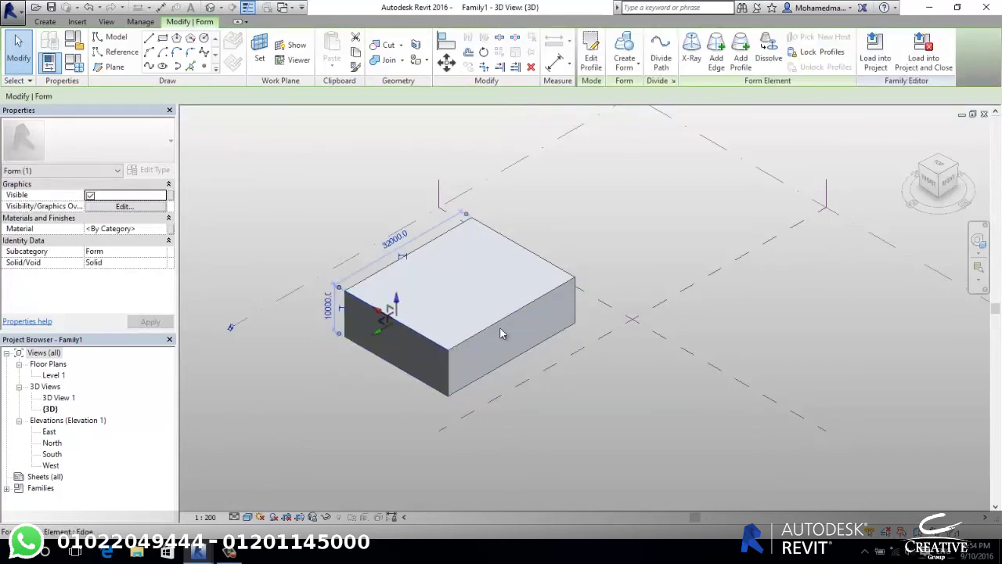
pyautogui.press('Escape')
pyautogui.click(441, 318)
pyautogui.click(371, 391)
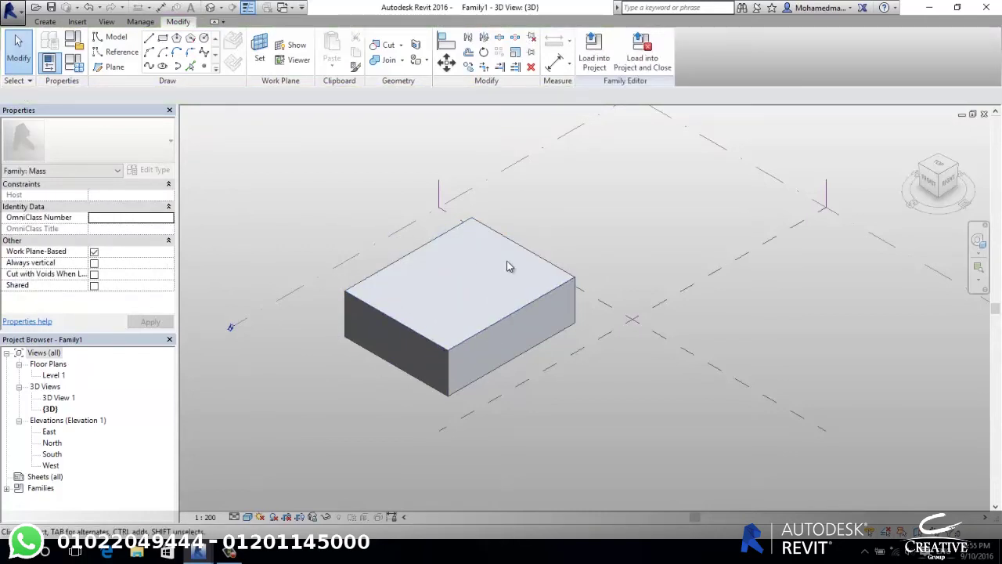
pyautogui.click(505, 313)
pyautogui.scroll(-3, 504, 313)
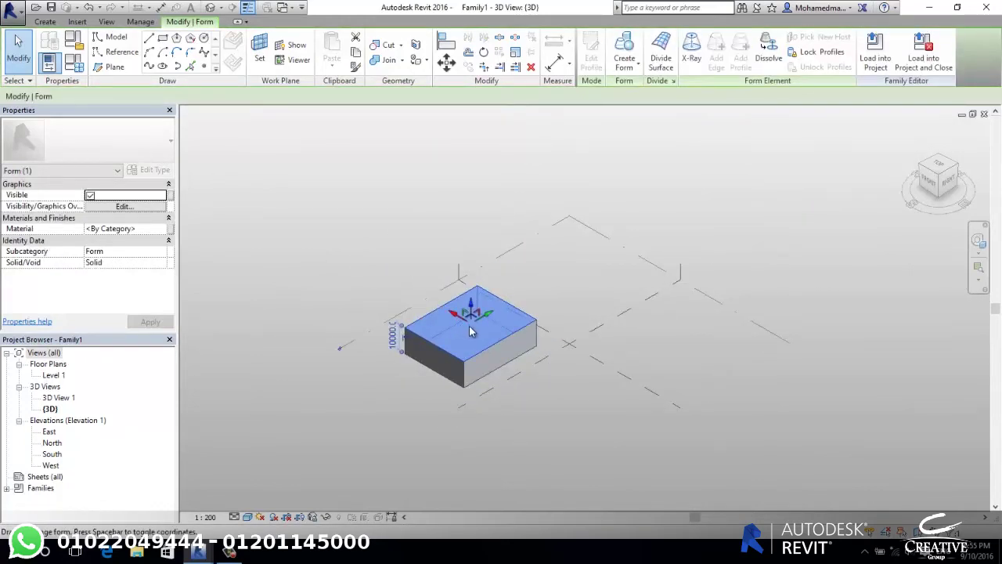
# Try raising the top face of the box, then undo to keep it upright.
pyautogui.moveTo(470, 306)
pyautogui.mouseDown()
pyautogui.moveTo(460, 159)
pyautogui.moveTo(442, 143)
pyautogui.mouseUp()
pyautogui.hotkey('ctrl', 'z')
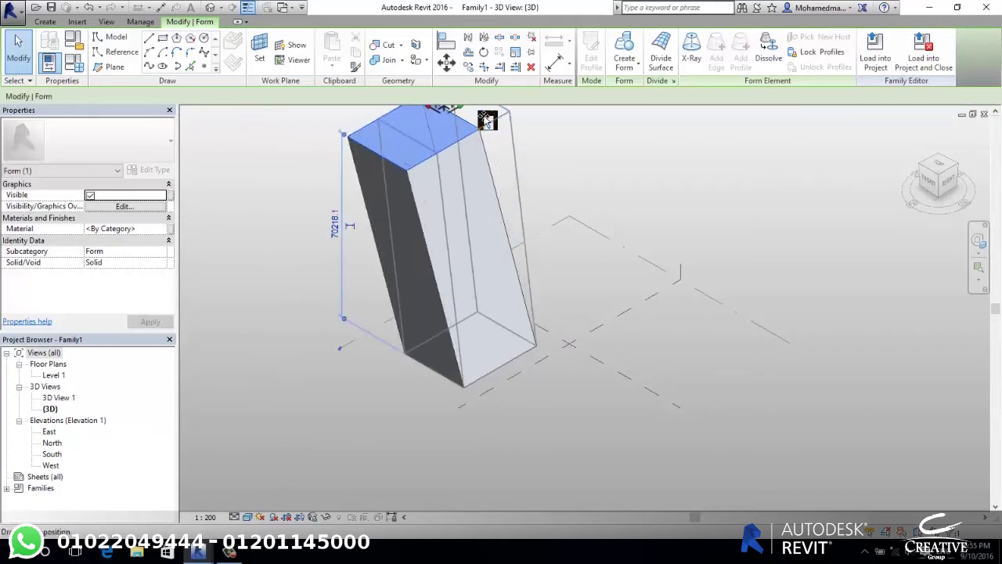
pyautogui.scroll(-2, 428, 353)
pyautogui.scroll(2, 450, 208)
pyautogui.scroll(2, 449, 208)
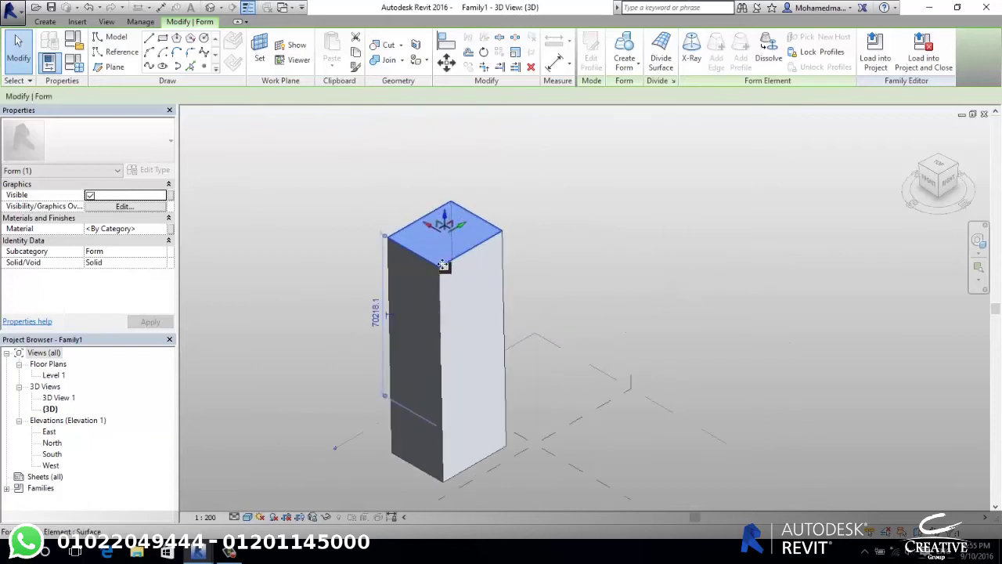
pyautogui.click(320, 264)
pyautogui.keyDown('shift'); pyautogui.moveTo(508, 270); pyautogui.dragTo(408, 251, button='middle'); pyautogui.keyUp('shift')
# Drag the box's top corner point so the mass leans into a wedge.
pyautogui.click(396, 225)
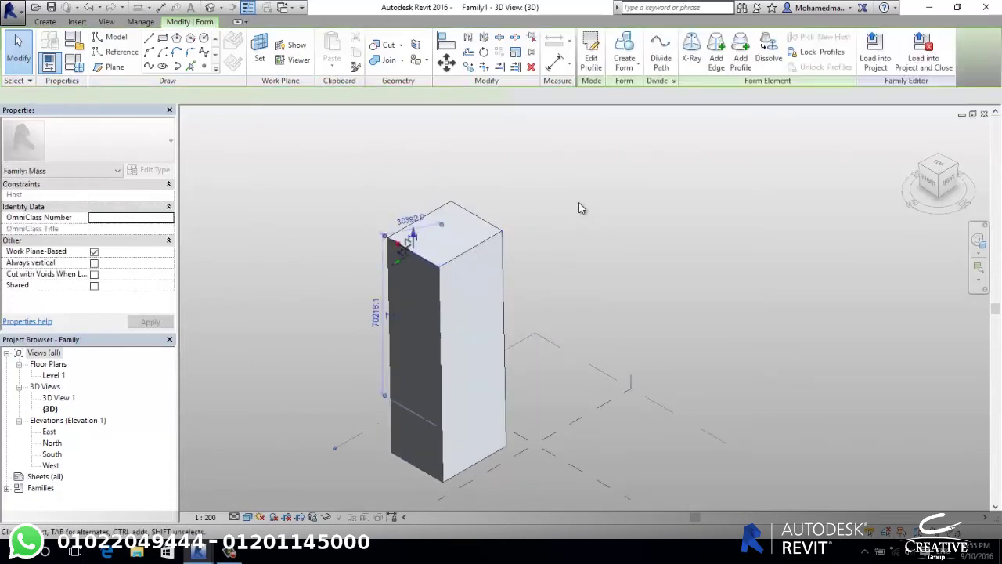
pyautogui.moveTo(469, 298)
pyautogui.keyDown('shift'); pyautogui.mouseDown(button='middle')
pyautogui.moveTo(501, 319)
pyautogui.moveTo(407, 224)
pyautogui.mouseUp(button='middle'); pyautogui.keyUp('shift')
pyautogui.moveTo(459, 212)
pyautogui.mouseDown()
pyautogui.moveTo(470, 219)
pyautogui.moveTo(439, 178)
pyautogui.mouseUp()
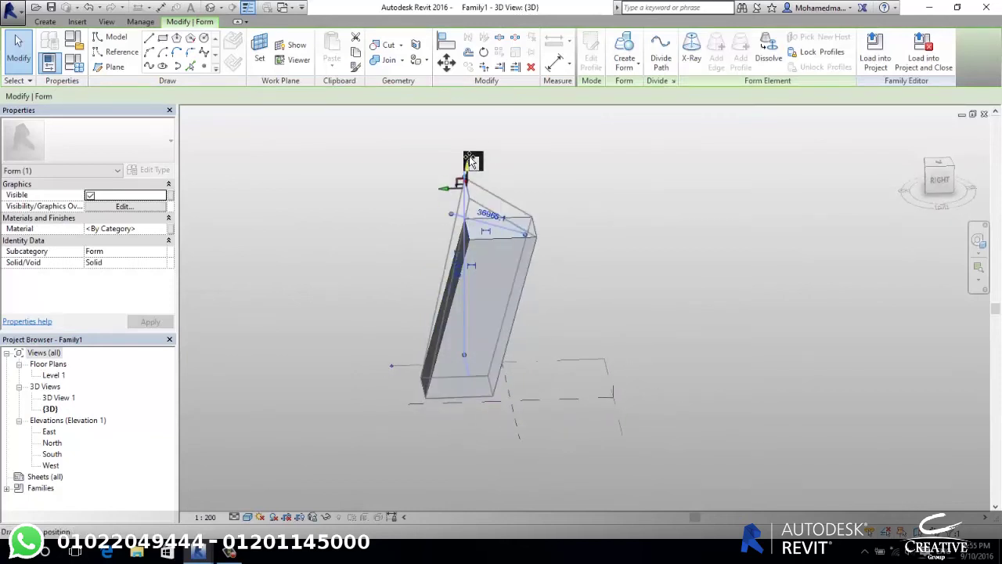
pyautogui.moveTo(438, 178)
pyautogui.keyDown('shift'); pyautogui.mouseDown(button='middle')
pyautogui.moveTo(324, 217)
pyautogui.moveTo(340, 246)
pyautogui.moveTo(399, 275)
pyautogui.moveTo(579, 290)
pyautogui.moveTo(425, 236)
pyautogui.mouseUp(button='middle'); pyautogui.keyUp('shift')
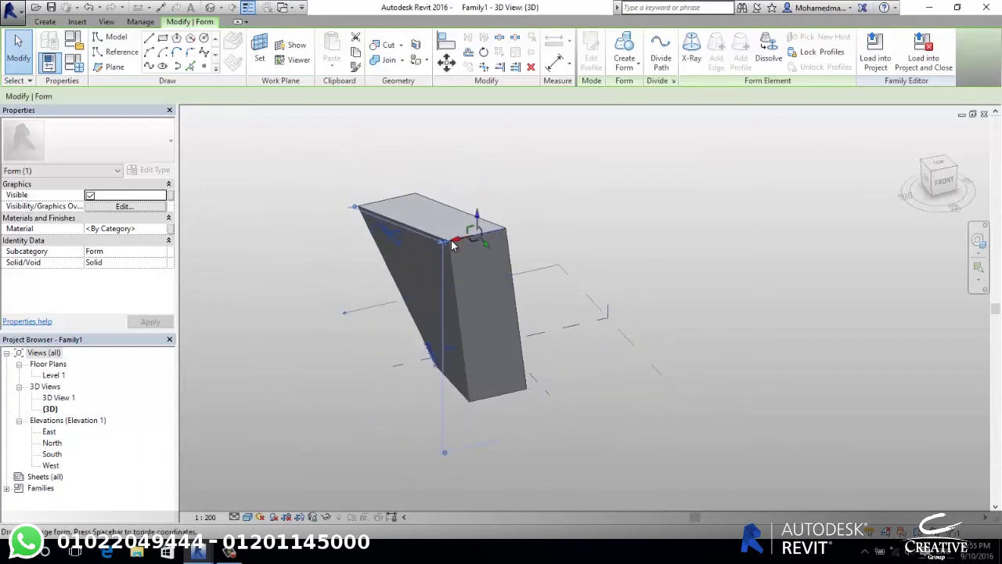
pyautogui.moveTo(395, 264)
pyautogui.mouseDown()
pyautogui.moveTo(333, 282)
pyautogui.moveTo(336, 271)
pyautogui.mouseUp()
pyautogui.press('Escape')
pyautogui.moveTo(498, 390)
pyautogui.keyDown('shift'); pyautogui.mouseDown(button='middle')
pyautogui.moveTo(274, 444)
pyautogui.moveTo(274, 431)
pyautogui.moveTo(376, 380)
pyautogui.mouseUp(button='middle'); pyautogui.keyUp('shift')
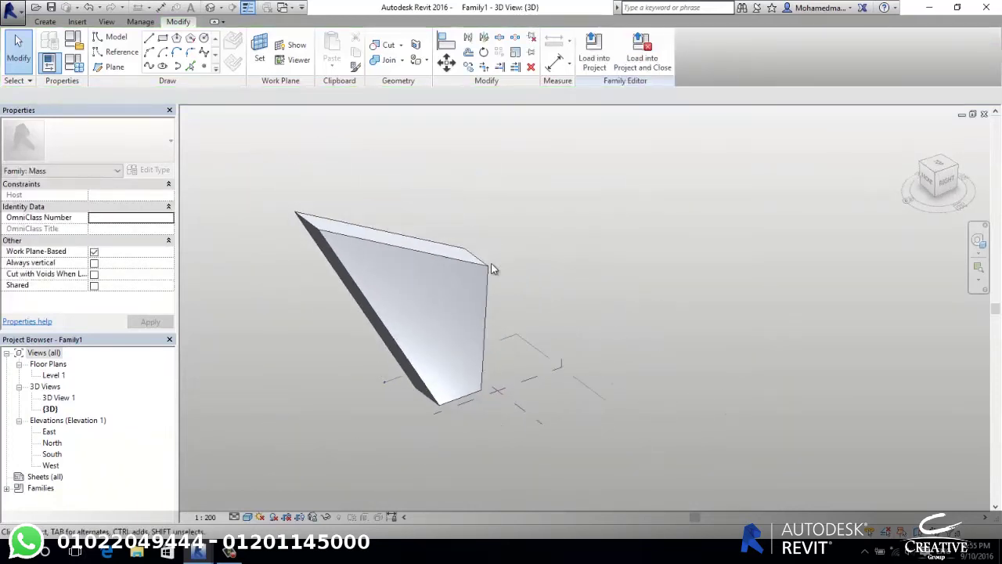
# Raise the form's top corner and pull a lower corner down and left.
pyautogui.moveTo(524, 294); pyautogui.dragTo(524, 197)
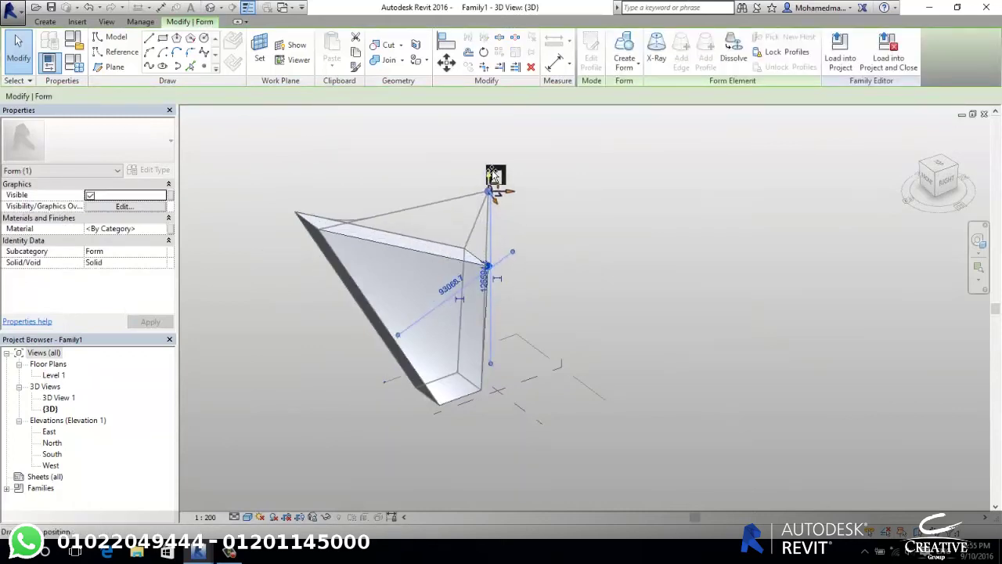
pyautogui.click(403, 313)
pyautogui.moveTo(403, 313)
pyautogui.keyDown('shift'); pyautogui.mouseDown(button='middle')
pyautogui.moveTo(540, 433)
pyautogui.moveTo(656, 381)
pyautogui.mouseUp(button='middle'); pyautogui.keyUp('shift')
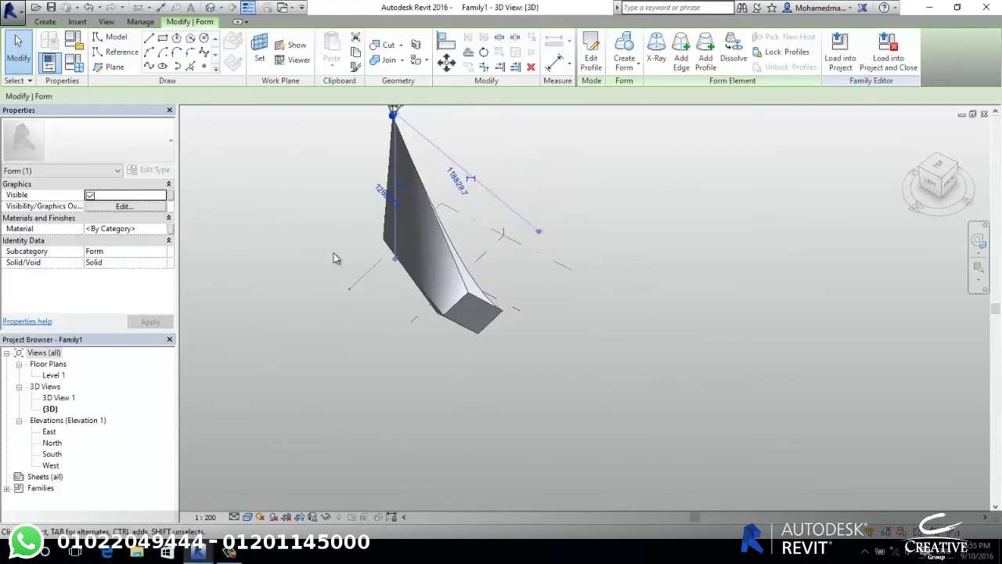
pyautogui.click(382, 244)
pyautogui.moveTo(373, 256); pyautogui.dragTo(324, 287)
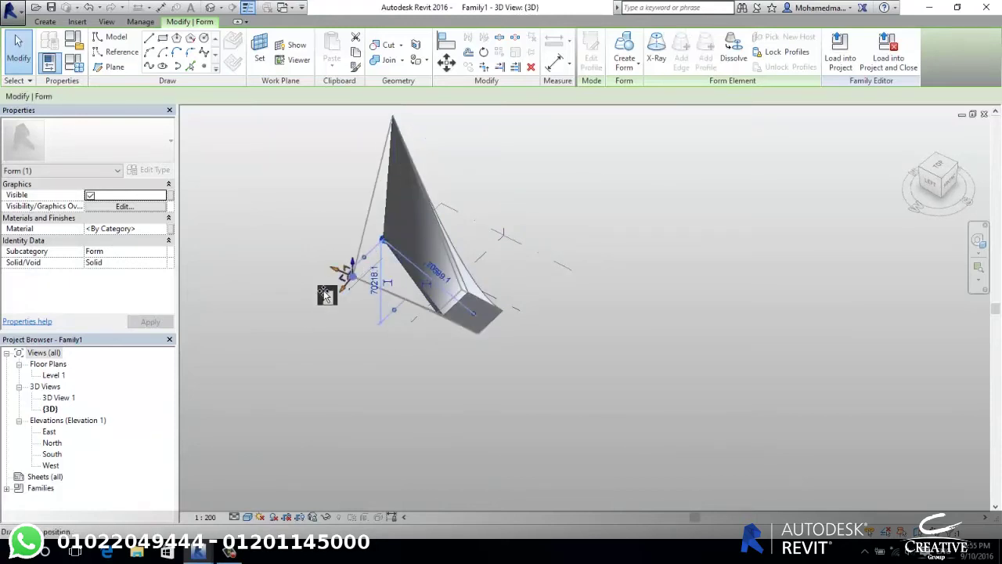
# Drag the form's bottom edge to shear the mass into a slanted box.
pyautogui.keyDown('shift'); pyautogui.moveTo(329, 404); pyautogui.dragTo(548, 216, button='middle'); pyautogui.keyUp('shift')
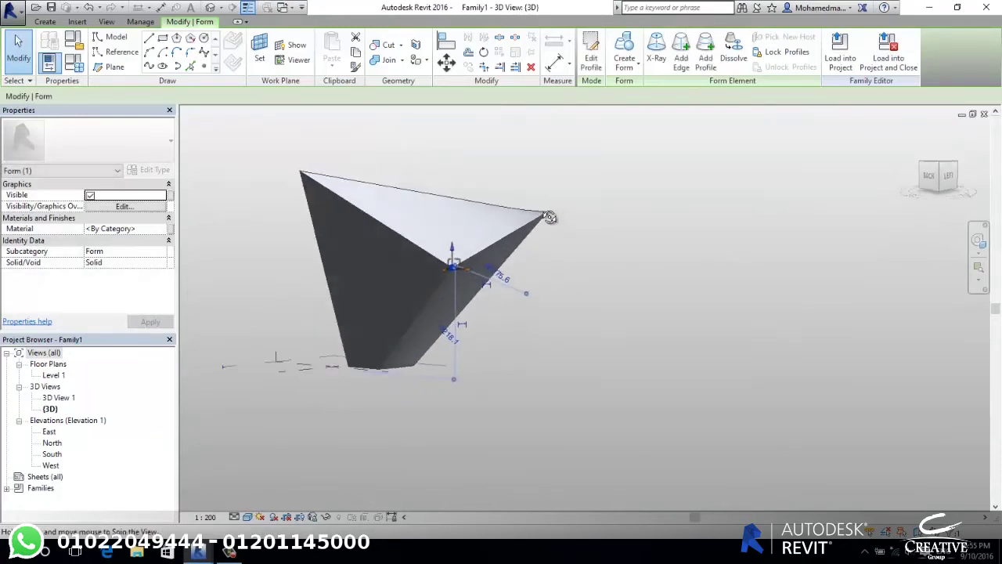
pyautogui.click(466, 213)
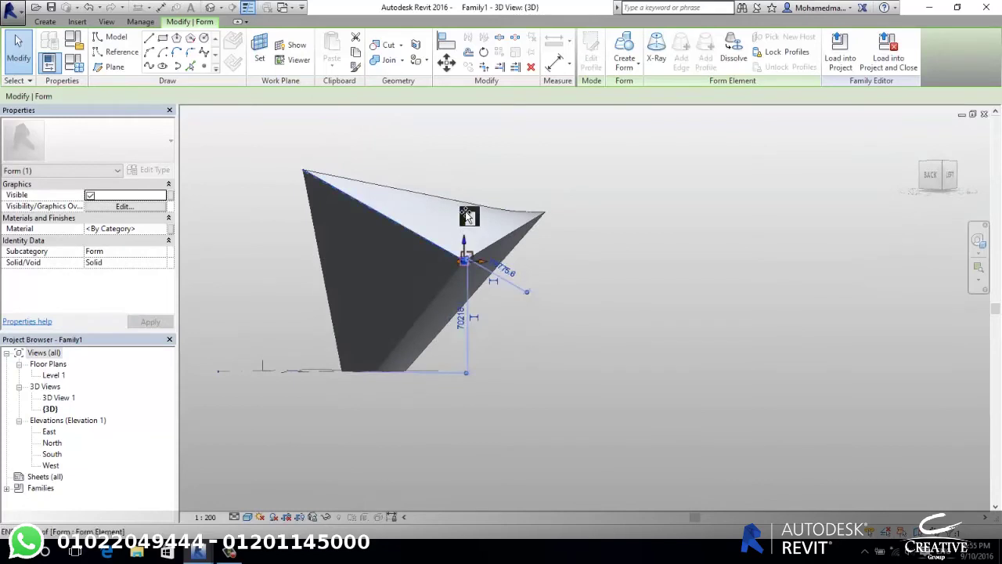
pyautogui.click(628, 318)
pyautogui.scroll(-3, 595, 345)
pyautogui.keyDown('shift'); pyautogui.moveTo(579, 368); pyautogui.dragTo(508, 400, button='middle'); pyautogui.keyUp('shift')
pyautogui.scroll(5, 501, 348)
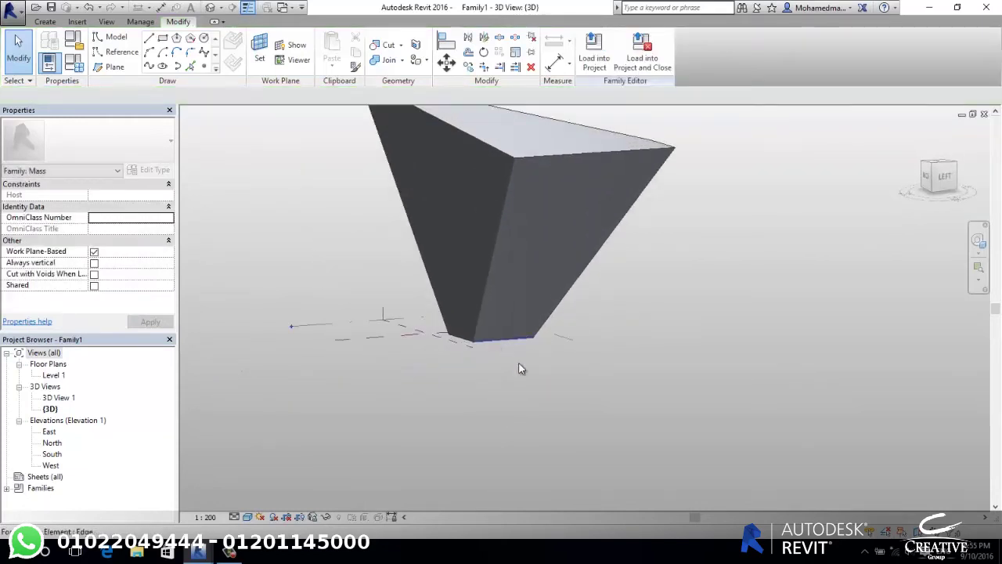
pyautogui.click(514, 345)
pyautogui.moveTo(514, 344)
pyautogui.mouseDown()
pyautogui.moveTo(538, 373)
pyautogui.moveTo(446, 421)
pyautogui.mouseUp()
pyautogui.click(526, 369)
pyautogui.click(507, 362)
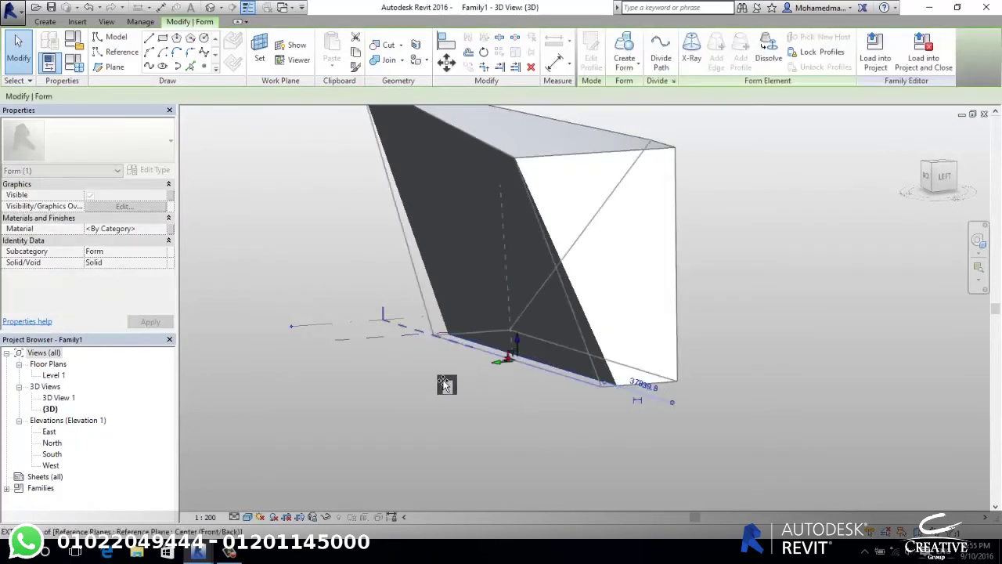
pyautogui.click(446, 421)
# Orbit around the sheared mass to inspect it from the front and behind.
pyautogui.moveTo(432, 371)
pyautogui.keyDown('shift'); pyautogui.mouseDown(button='middle')
pyautogui.moveTo(564, 458)
pyautogui.moveTo(404, 368)
pyautogui.mouseUp(button='middle'); pyautogui.keyUp('shift')
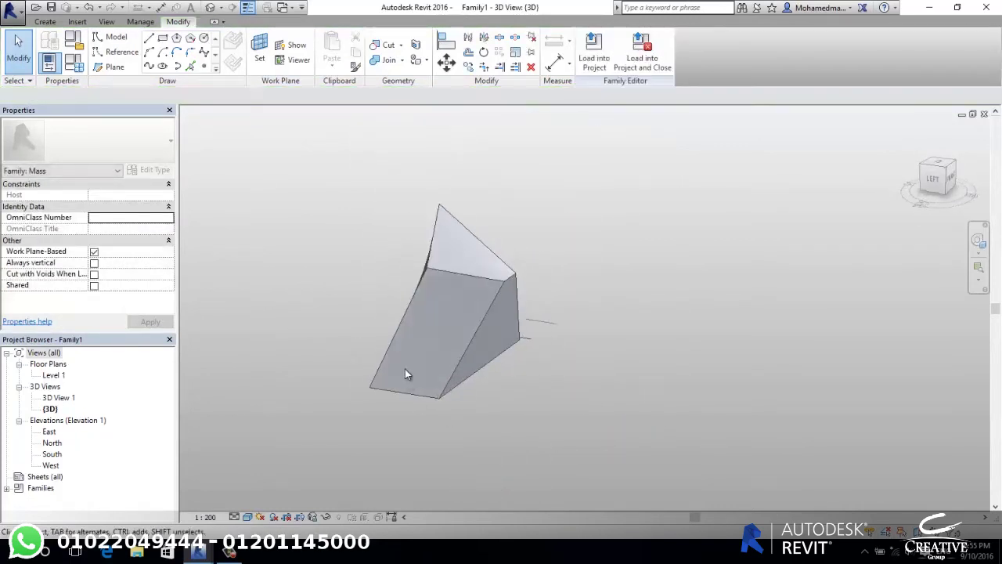
pyautogui.moveTo(483, 420)
pyautogui.keyDown('shift'); pyautogui.mouseDown(button='middle')
pyautogui.moveTo(296, 435)
pyautogui.moveTo(578, 357)
pyautogui.moveTo(622, 276)
pyautogui.moveTo(510, 378)
pyautogui.mouseUp(button='middle'); pyautogui.keyUp('shift')
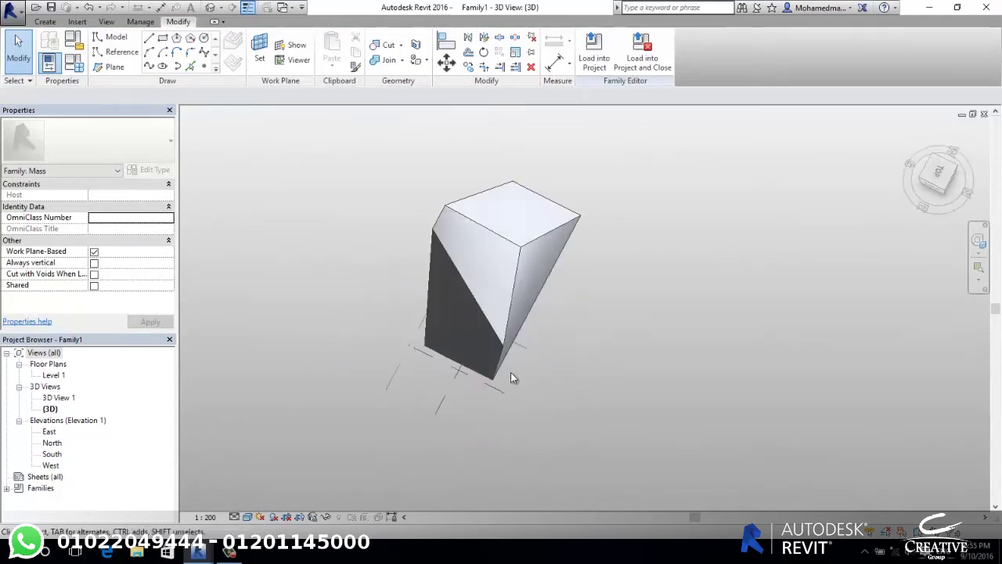
pyautogui.click(546, 243)
pyautogui.moveTo(597, 291)
pyautogui.keyDown('shift'); pyautogui.mouseDown(button='middle')
pyautogui.moveTo(498, 166)
pyautogui.moveTo(497, 129)
pyautogui.mouseUp(button='middle'); pyautogui.keyUp('shift')
pyautogui.keyDown('shift'); pyautogui.moveTo(559, 279); pyautogui.dragTo(569, 280, button='middle'); pyautogui.keyUp('shift')
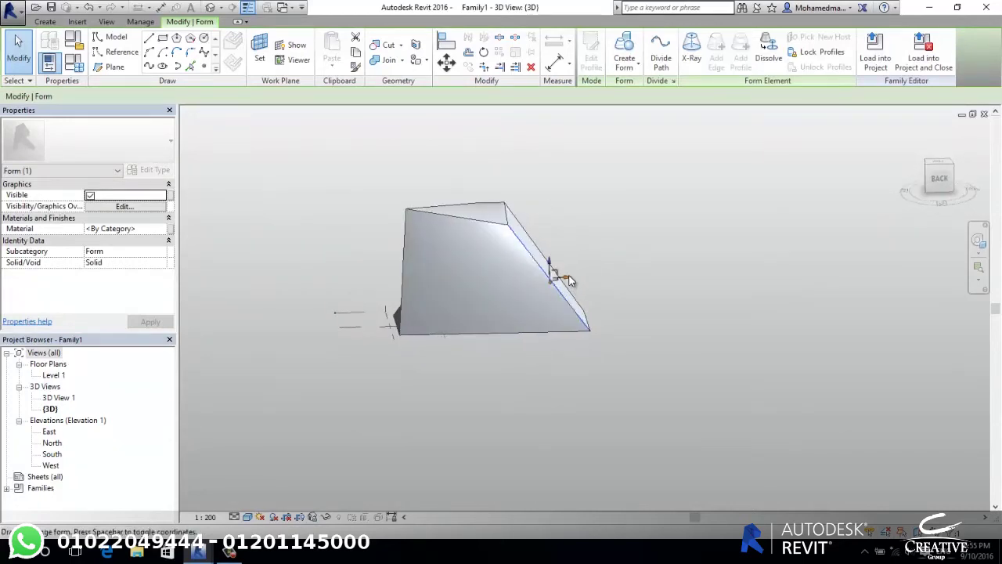
pyautogui.click(674, 268)
pyautogui.moveTo(675, 268)
pyautogui.keyDown('shift'); pyautogui.mouseDown(button='middle')
pyautogui.moveTo(556, 344)
pyautogui.moveTo(446, 482)
pyautogui.moveTo(689, 345)
pyautogui.moveTo(407, 287)
pyautogui.moveTo(588, 360)
pyautogui.moveTo(639, 285)
pyautogui.moveTo(598, 333)
pyautogui.mouseUp(button='middle'); pyautogui.keyUp('shift')
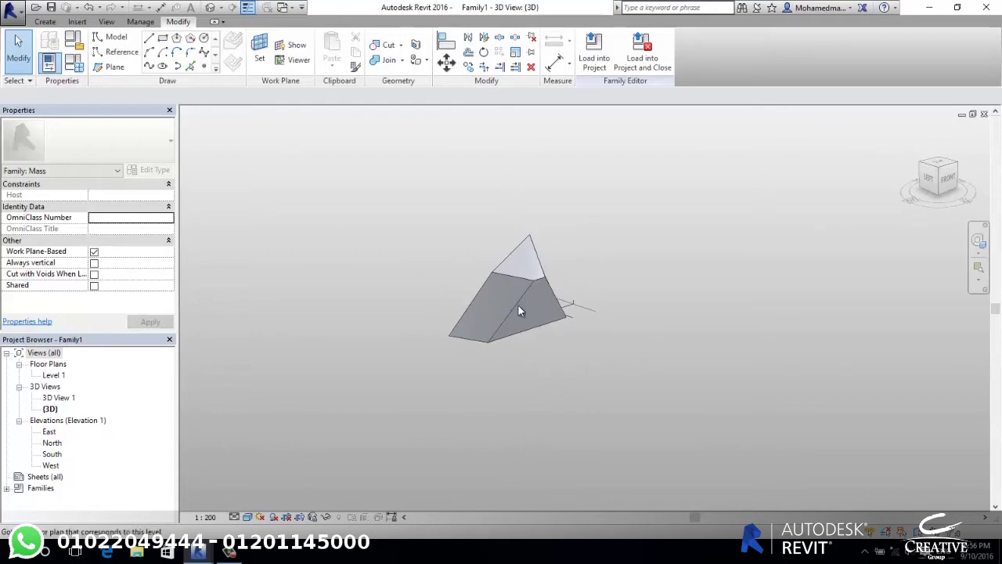
# Add a new profile across the middle of the mass form.
pyautogui.click(537, 329)
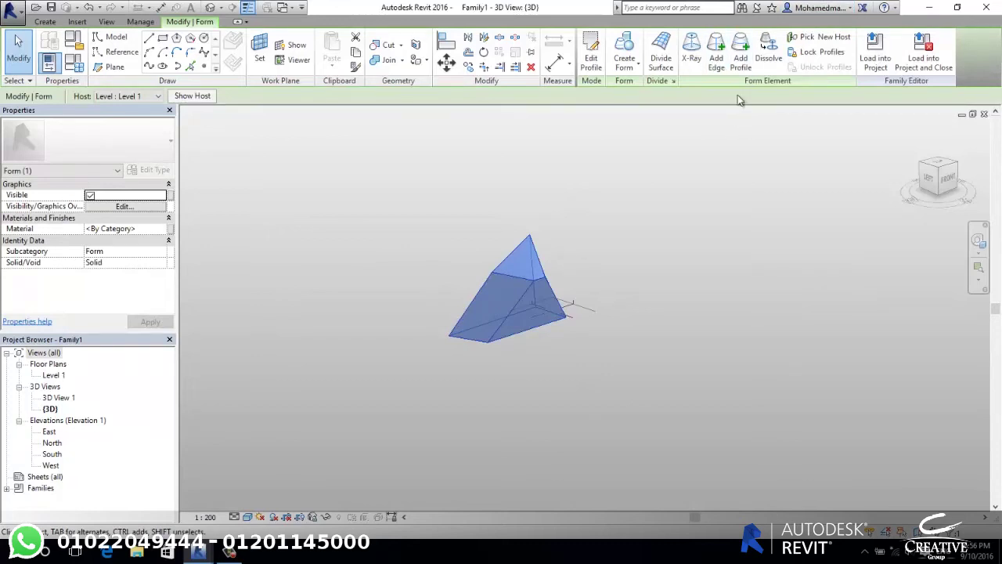
pyautogui.click(740, 63)
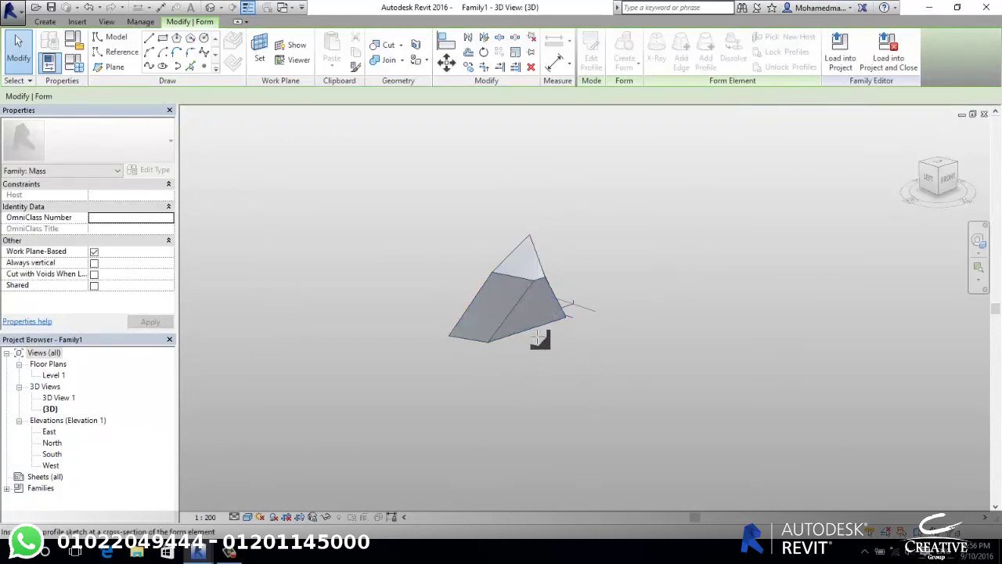
pyautogui.scroll(2, 539, 338)
pyautogui.scroll(3, 501, 329)
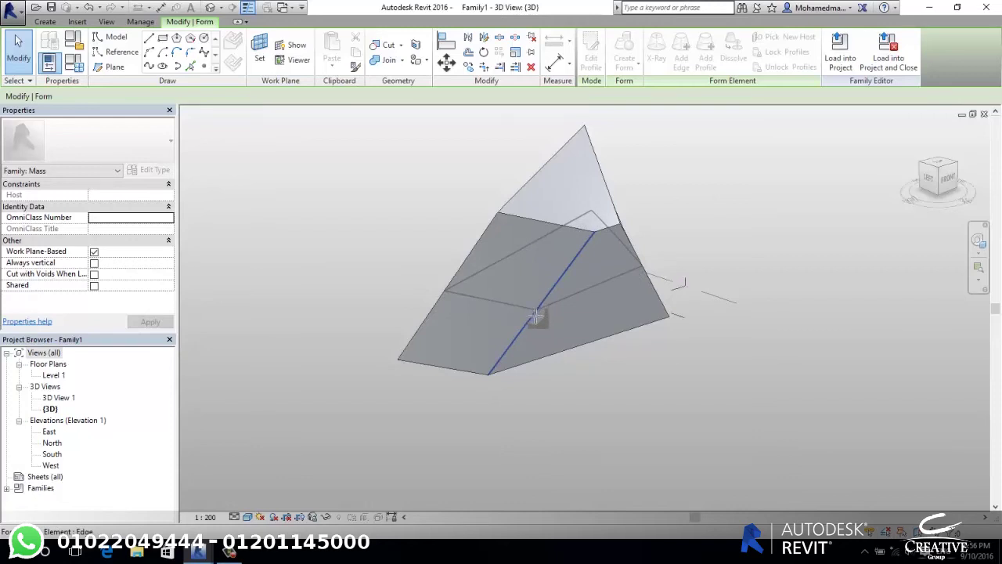
pyautogui.click(535, 315)
pyautogui.moveTo(616, 407)
pyautogui.keyDown('shift'); pyautogui.mouseDown(button='middle')
pyautogui.moveTo(516, 329)
pyautogui.moveTo(512, 416)
pyautogui.mouseUp(button='middle'); pyautogui.keyUp('shift')
pyautogui.click(490, 418)
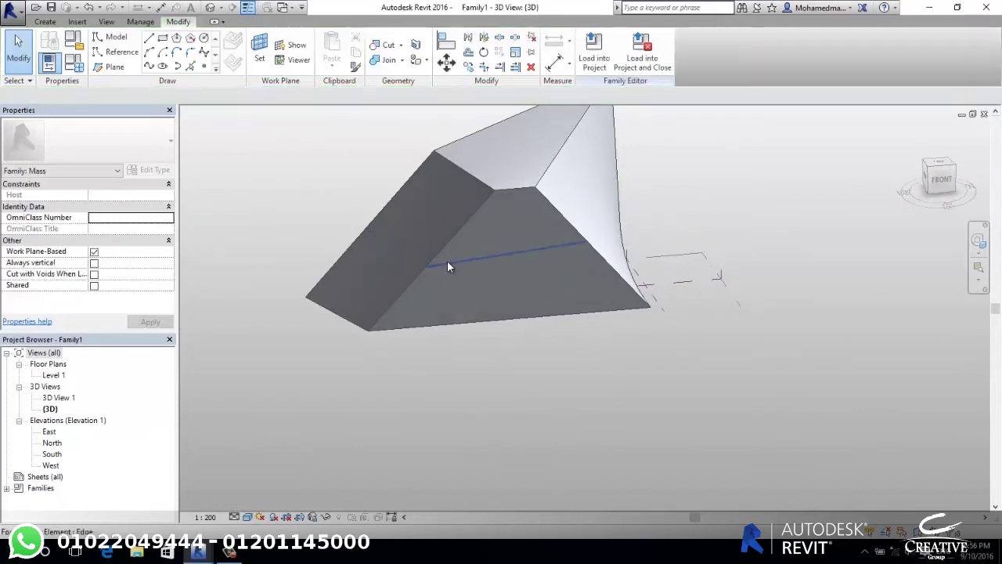
# Shift the middle profile left so the form's faces bend into a curve.
pyautogui.click(448, 259)
pyautogui.moveTo(498, 360)
pyautogui.keyDown('shift'); pyautogui.mouseDown(button='middle')
pyautogui.moveTo(645, 337)
pyautogui.moveTo(559, 320)
pyautogui.moveTo(523, 327)
pyautogui.mouseUp(button='middle'); pyautogui.keyUp('shift')
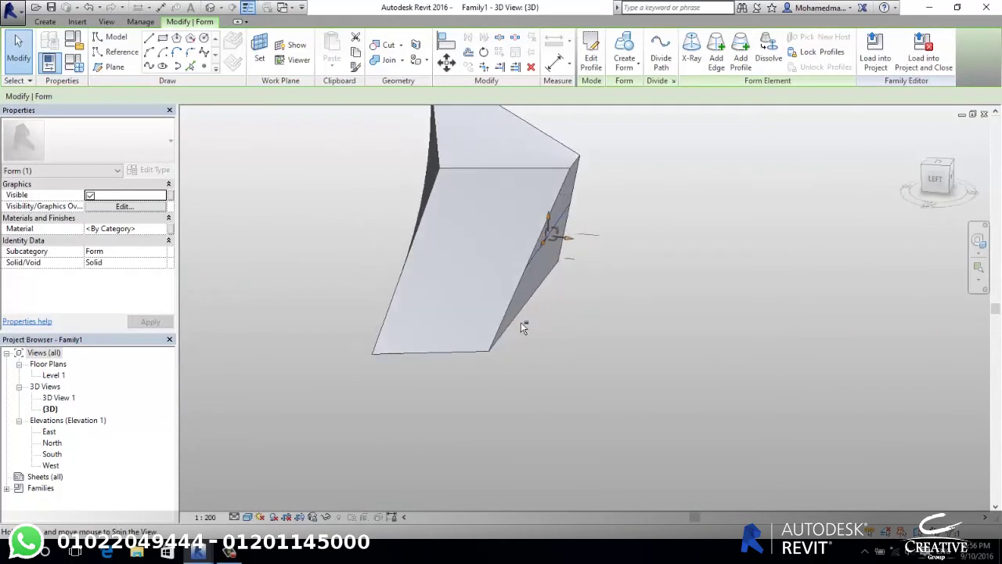
pyautogui.press('Escape')
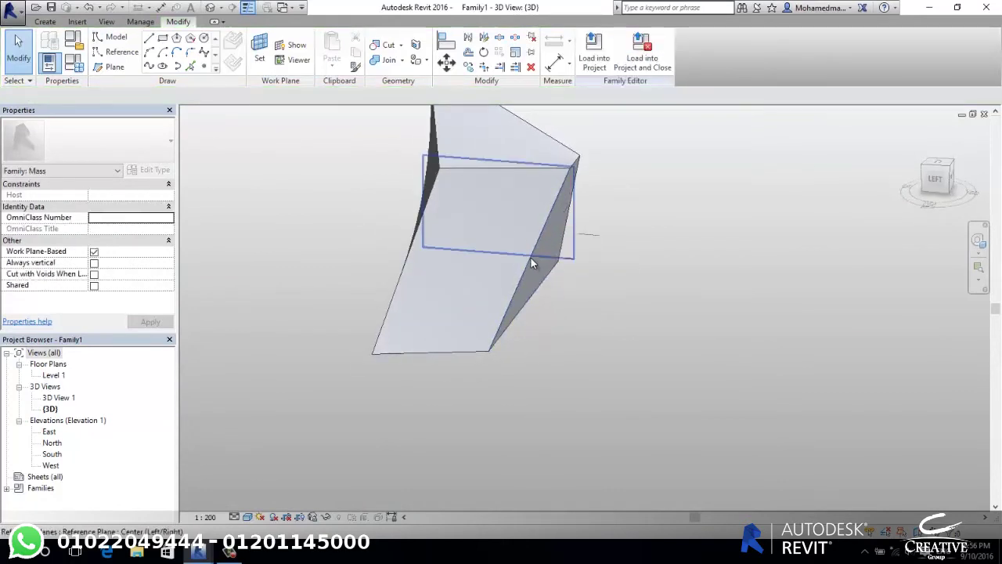
pyautogui.press('Tab')
pyautogui.press('Tab')
pyautogui.press('Tab')
pyautogui.click(531, 260)
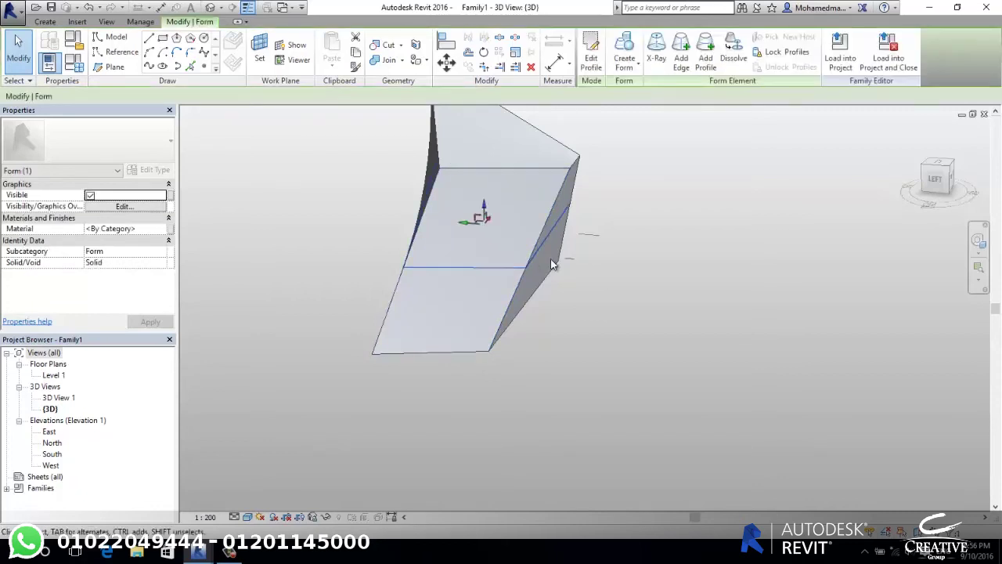
pyautogui.moveTo(462, 227); pyautogui.dragTo(397, 230)
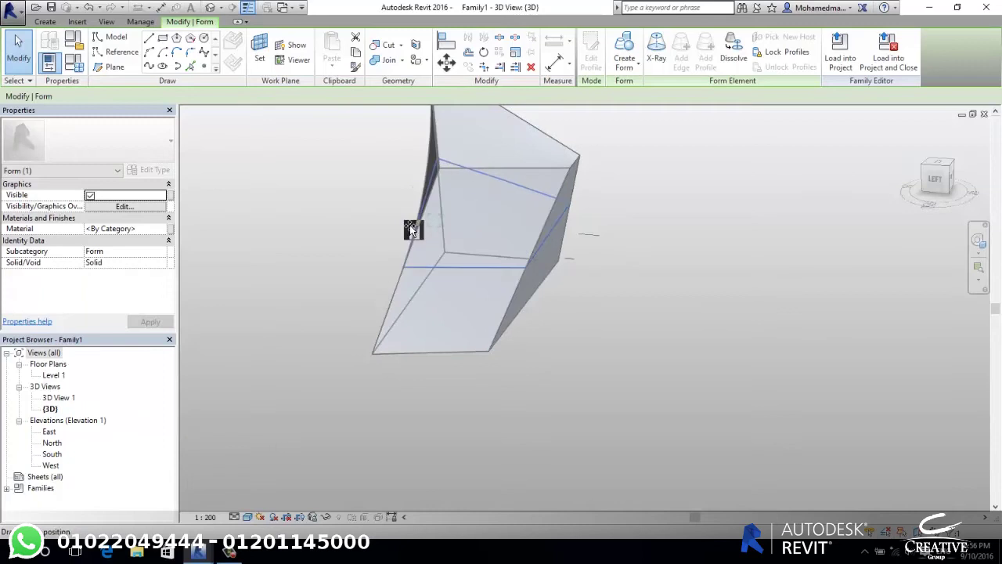
pyautogui.click(647, 322)
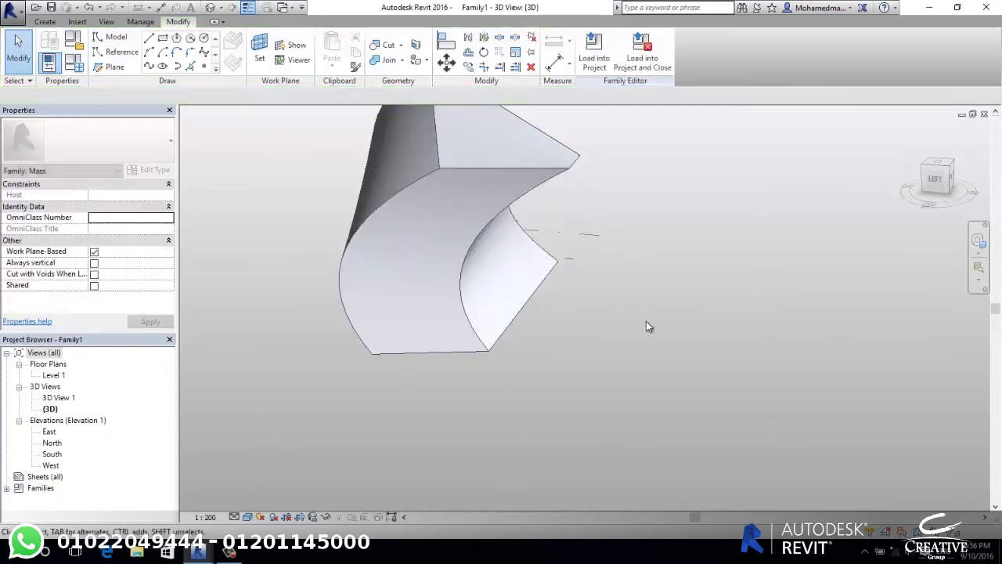
pyautogui.moveTo(679, 391)
pyautogui.keyDown('shift'); pyautogui.mouseDown(button='middle')
pyautogui.moveTo(616, 303)
pyautogui.moveTo(508, 308)
pyautogui.moveTo(403, 394)
pyautogui.moveTo(655, 349)
pyautogui.moveTo(541, 424)
pyautogui.moveTo(488, 331)
pyautogui.moveTo(475, 268)
pyautogui.moveTo(600, 409)
pyautogui.moveTo(635, 407)
pyautogui.moveTo(460, 248)
pyautogui.mouseUp(button='middle'); pyautogui.keyUp('shift')
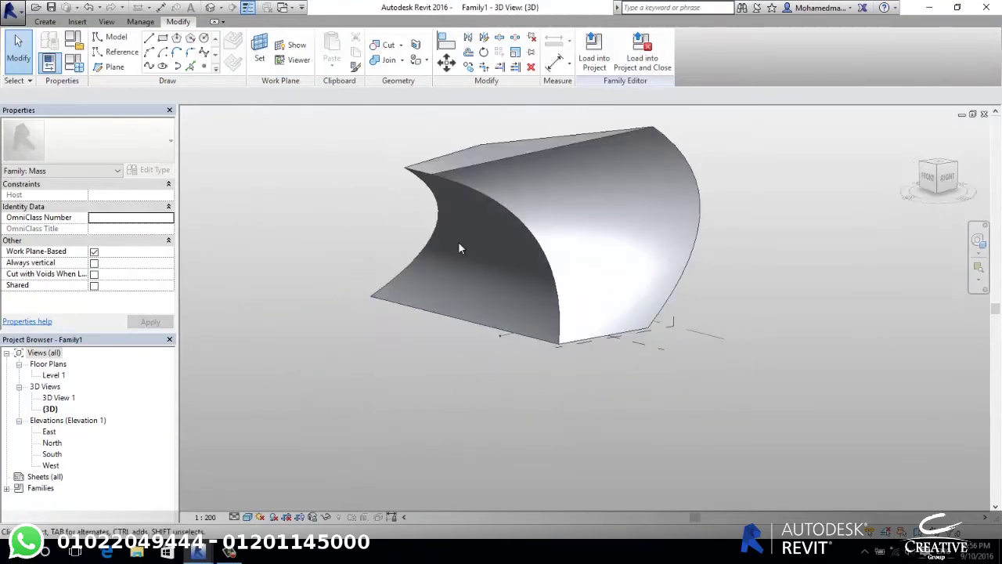
# Add a second profile near the base of the form.
pyautogui.click(522, 223)
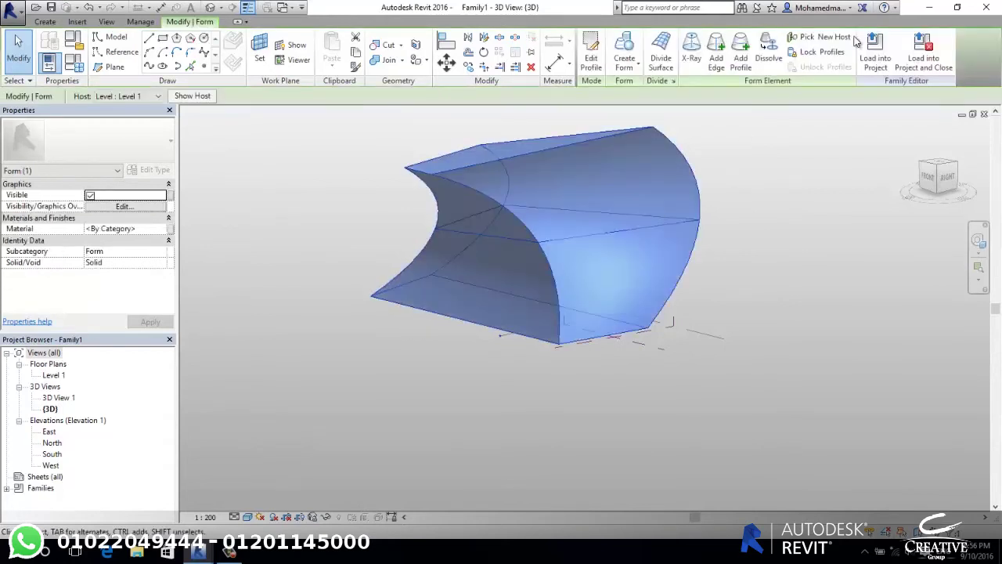
pyautogui.click(741, 61)
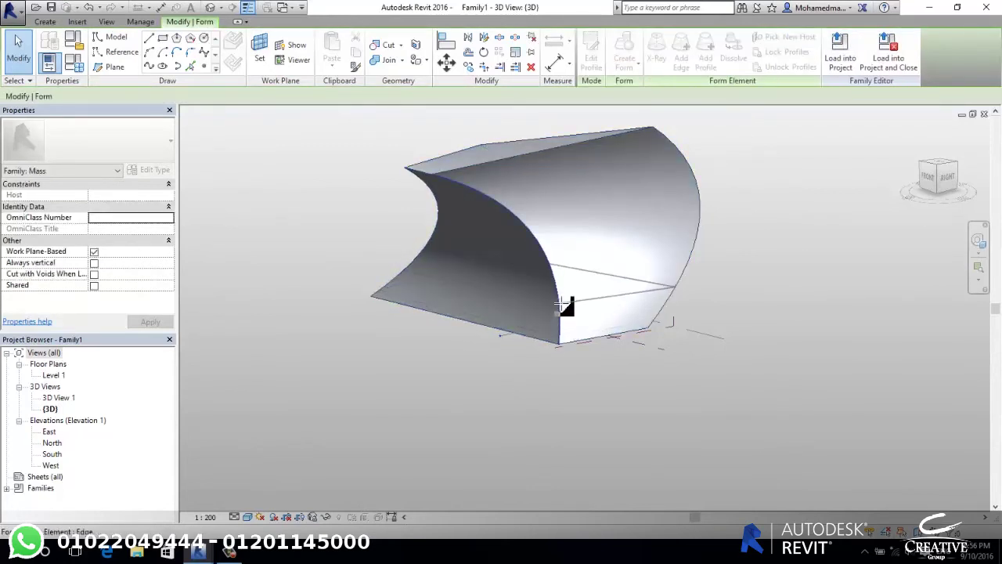
pyautogui.click(565, 314)
pyautogui.press('Escape')
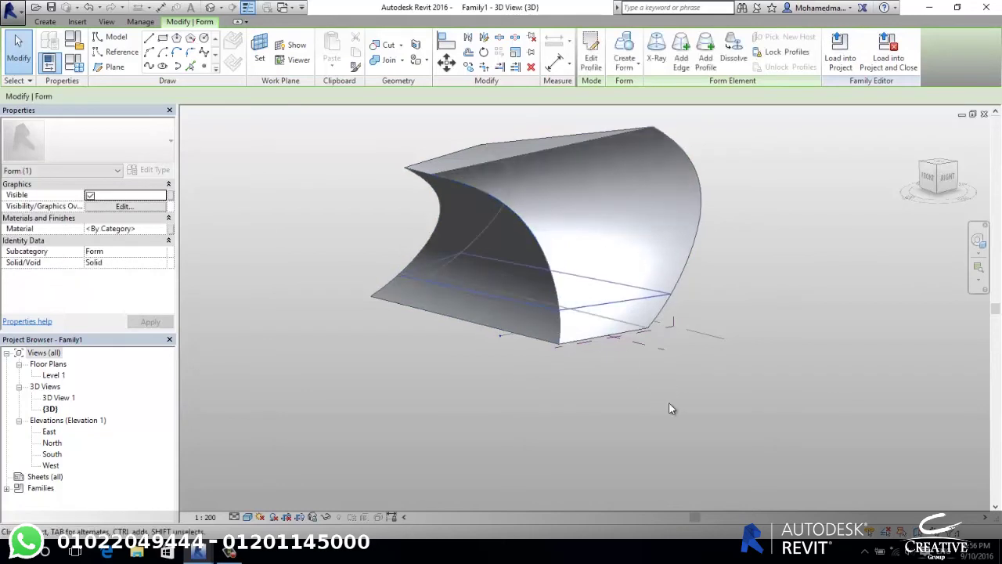
pyautogui.press('Escape')
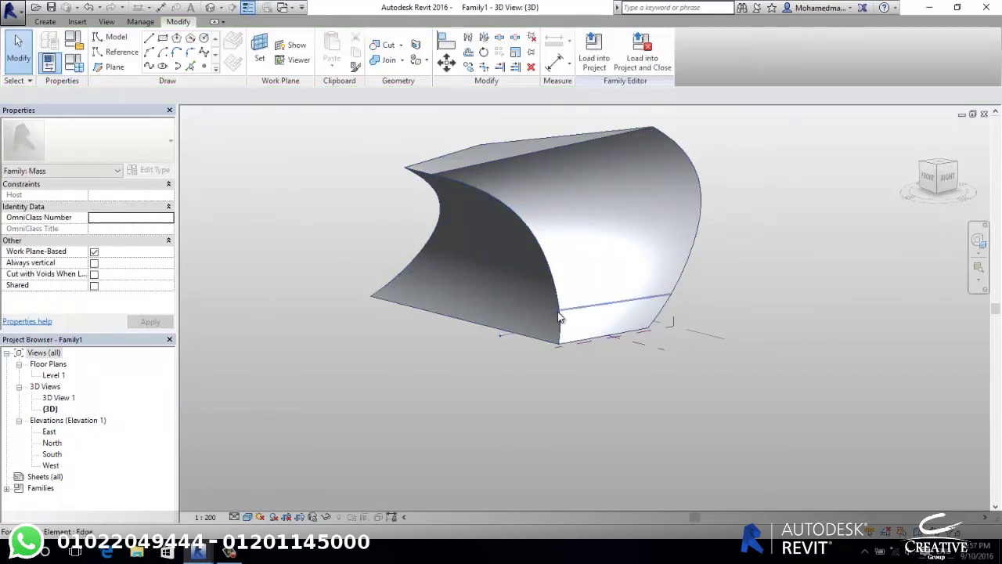
# Move the lower profile to curve the surfaces into an S-shape.
pyautogui.click(561, 317)
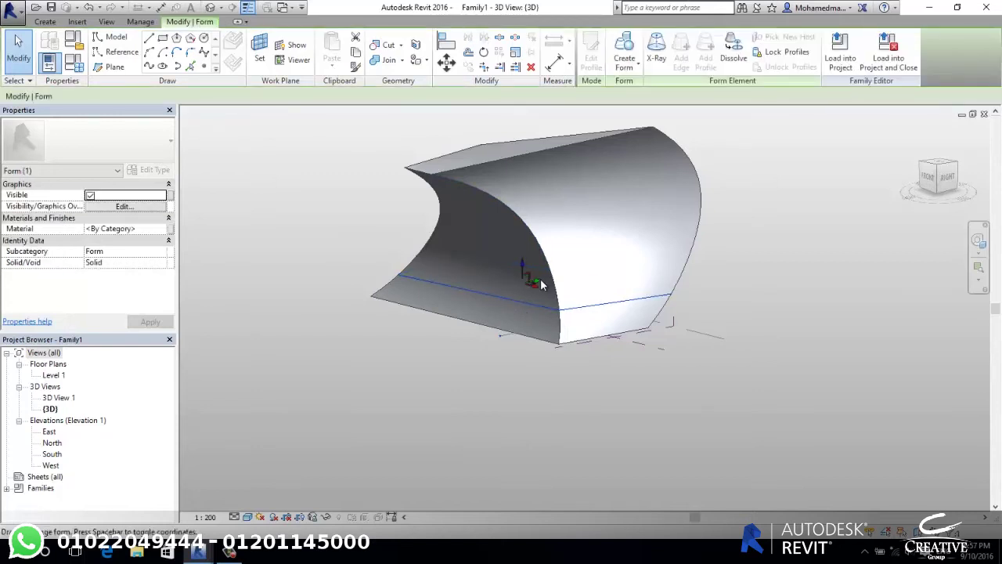
pyautogui.moveTo(525, 288); pyautogui.dragTo(509, 285)
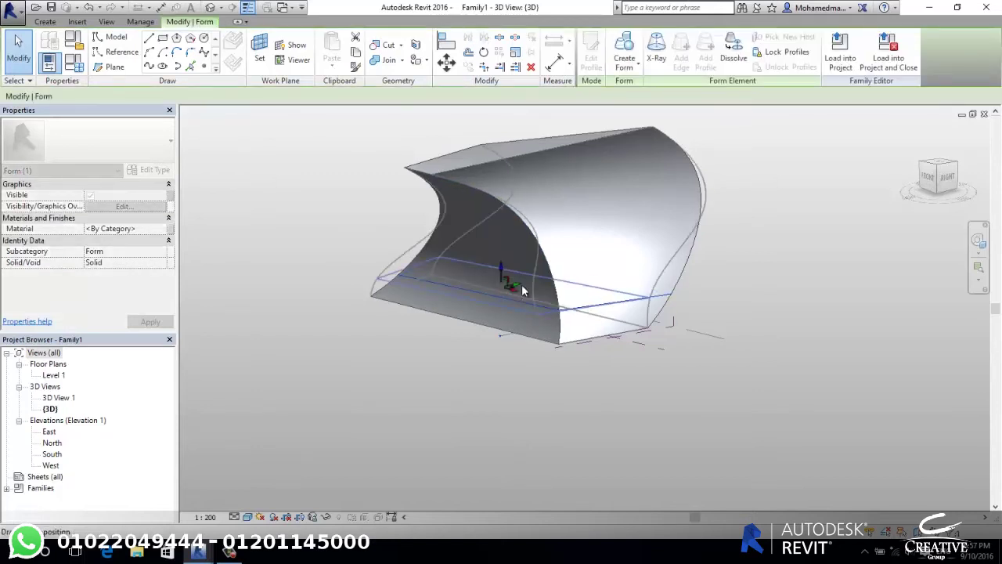
pyautogui.click(773, 356)
pyautogui.moveTo(758, 378)
pyautogui.keyDown('shift'); pyautogui.mouseDown(button='middle')
pyautogui.moveTo(763, 416)
pyautogui.moveTo(720, 365)
pyautogui.moveTo(663, 416)
pyautogui.moveTo(505, 363)
pyautogui.moveTo(391, 368)
pyautogui.moveTo(441, 407)
pyautogui.moveTo(684, 363)
pyautogui.moveTo(832, 293)
pyautogui.moveTo(899, 398)
pyautogui.moveTo(241, 366)
pyautogui.mouseUp(button='middle'); pyautogui.keyUp('shift')
pyautogui.scroll(-3, 423, 347)
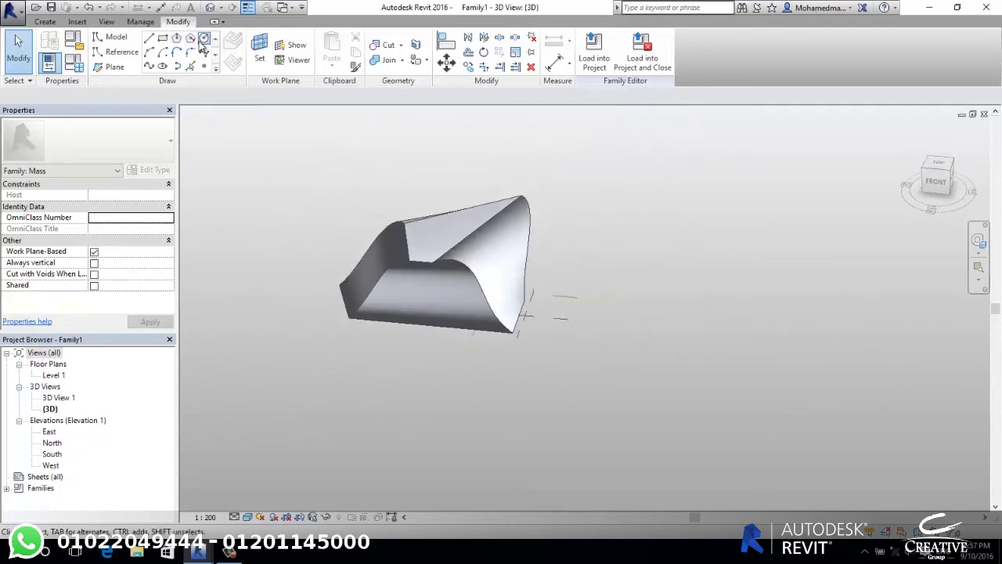
# Draw a circle beside the mass and make it a solid cylinder form.
pyautogui.click(202, 45)
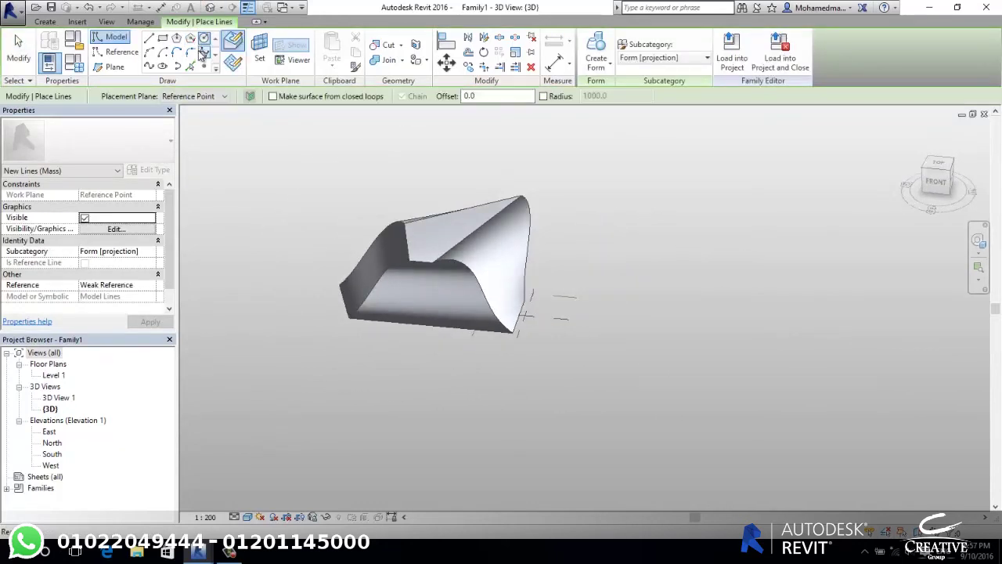
pyautogui.click(571, 364)
pyautogui.scroll(1, 588, 358)
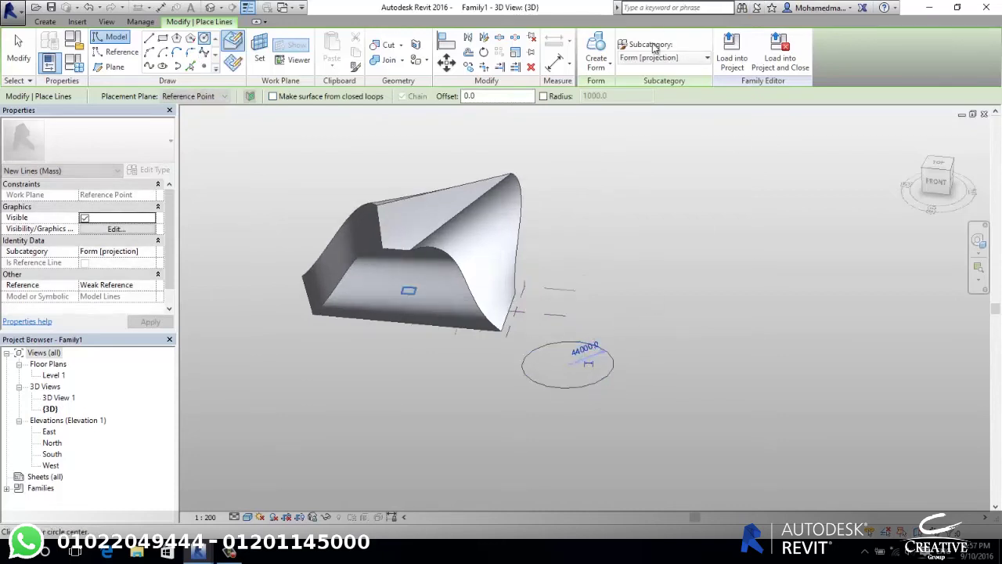
pyautogui.click(596, 49)
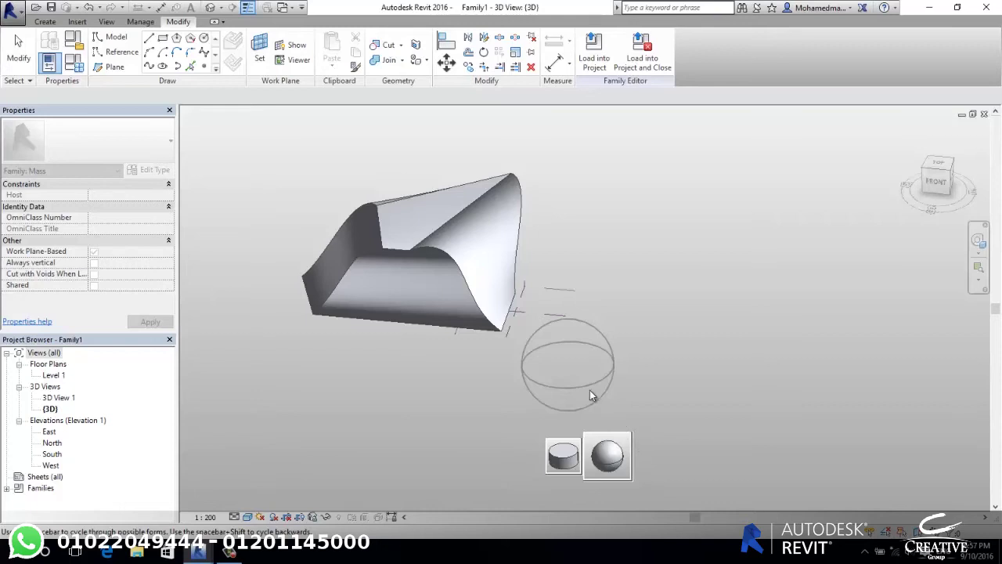
pyautogui.click(577, 471)
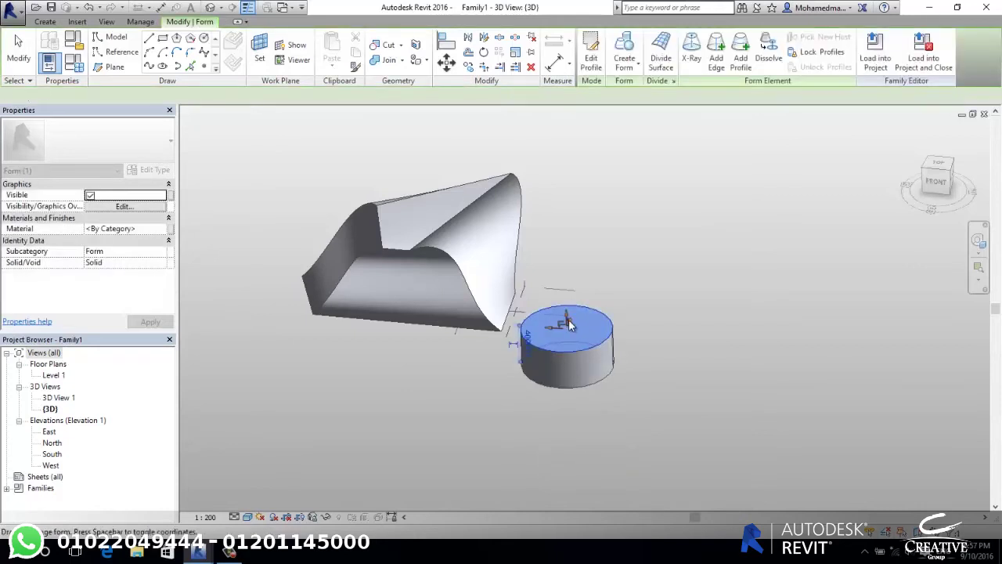
# Pull the cylinder's top face up into a tall column, then frame both forms.
pyautogui.moveTo(564, 320); pyautogui.dragTo(544, 185)
pyautogui.click(735, 340)
pyautogui.scroll(-3, 721, 356)
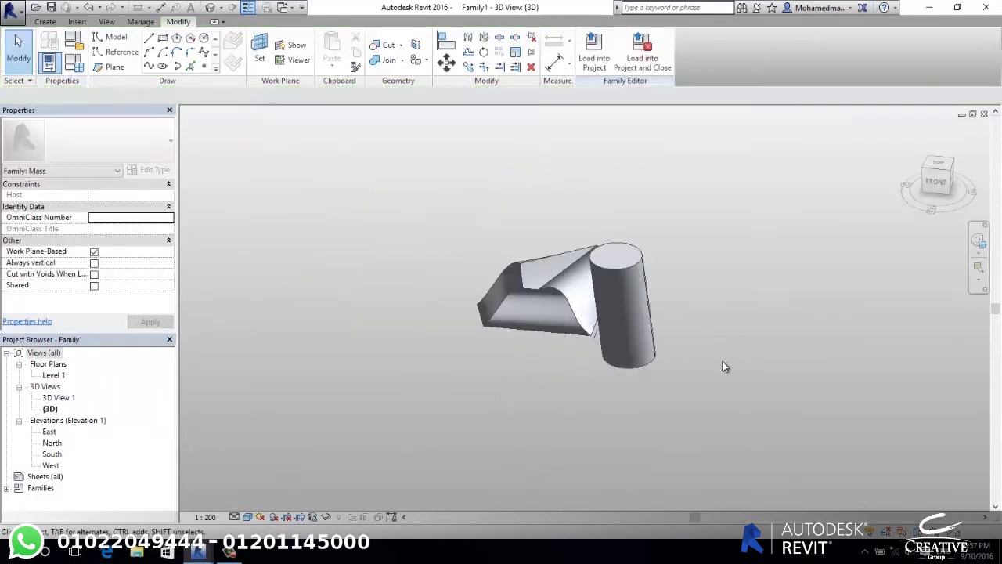
pyautogui.moveTo(747, 403); pyautogui.dragTo(528, 403, button='middle')
pyautogui.moveTo(635, 405)
pyautogui.keyDown('shift'); pyautogui.mouseDown(button='middle')
pyautogui.moveTo(537, 459)
pyautogui.moveTo(521, 451)
pyautogui.moveTo(579, 422)
pyautogui.moveTo(638, 424)
pyautogui.moveTo(658, 363)
pyautogui.moveTo(517, 433)
pyautogui.mouseUp(button='middle'); pyautogui.keyUp('shift')
pyautogui.scroll(2, 650, 395)
pyautogui.scroll(2, 653, 384)
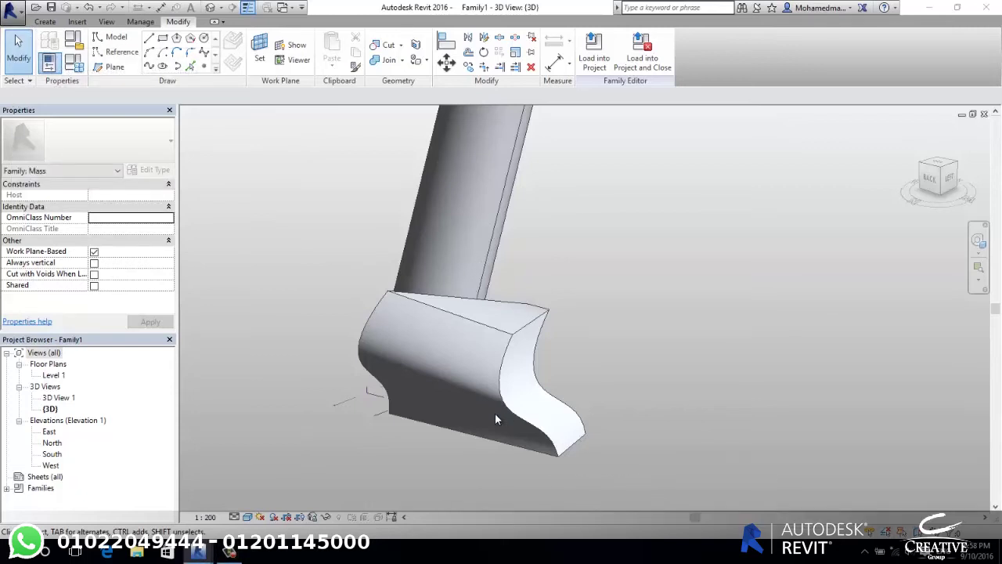
# Add an extra edge across the curved face of the mass and inspect the new face strips.
pyautogui.click(506, 368)
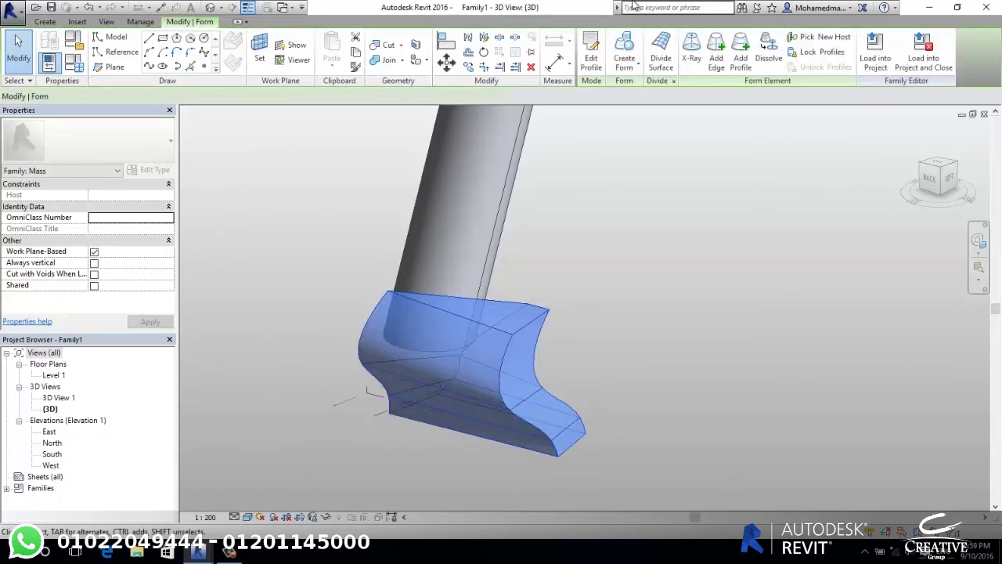
pyautogui.click(715, 53)
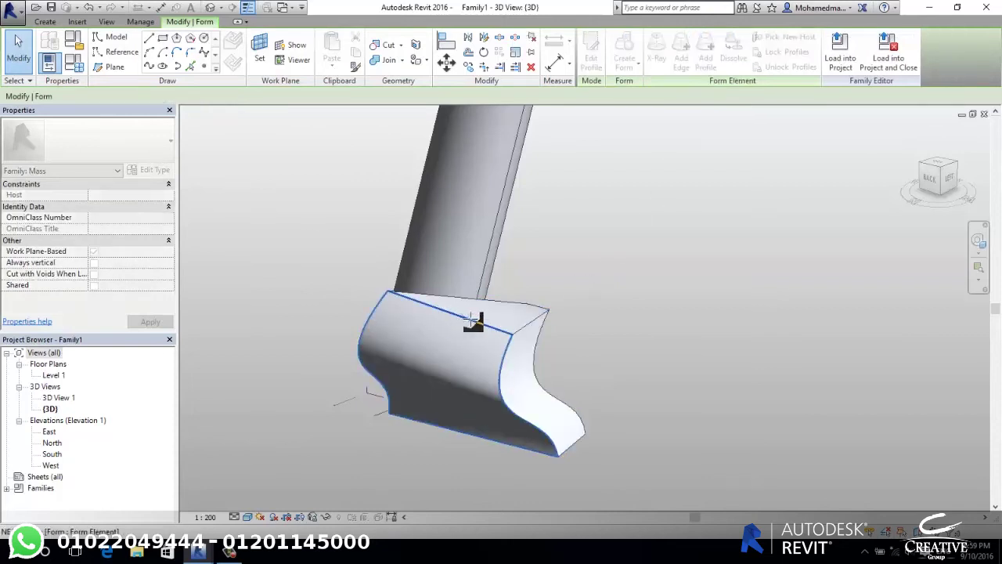
pyautogui.click(410, 317)
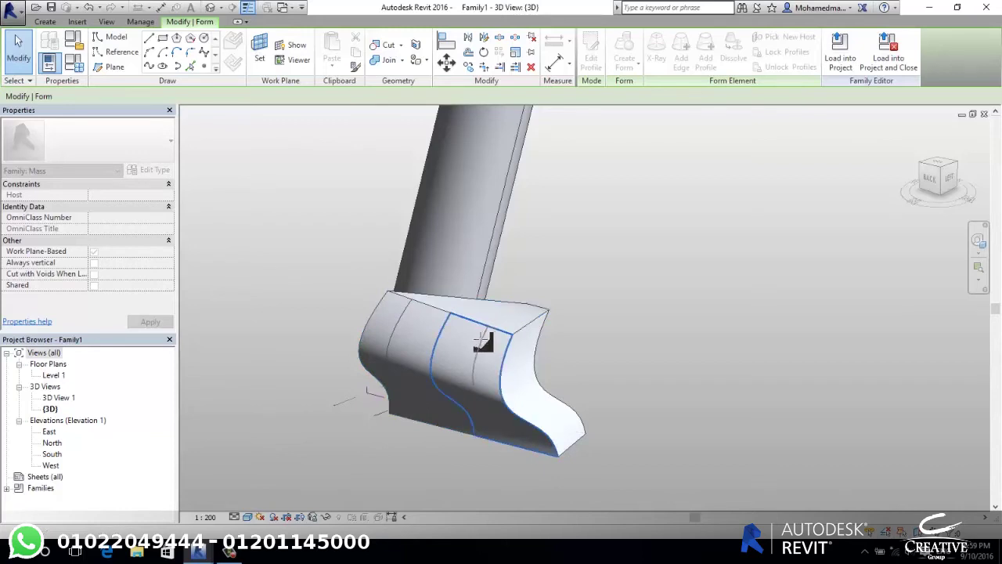
pyautogui.press('Escape')
pyautogui.press('Escape')
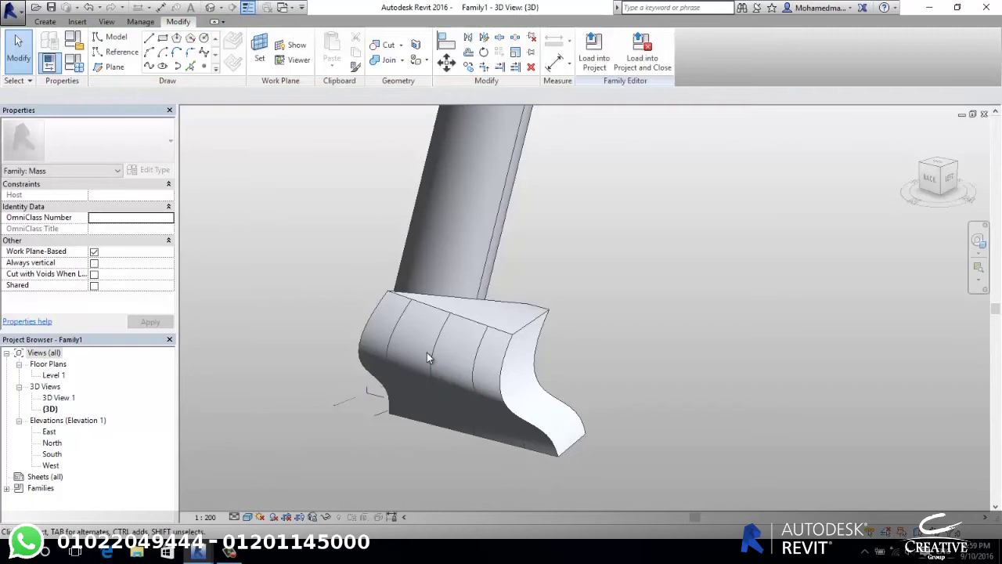
pyautogui.press('Tab')
pyautogui.press('Tab')
pyautogui.press('Tab')
pyautogui.press('Tab')
pyautogui.press('Tab')
pyautogui.press('Tab')
pyautogui.click(431, 354)
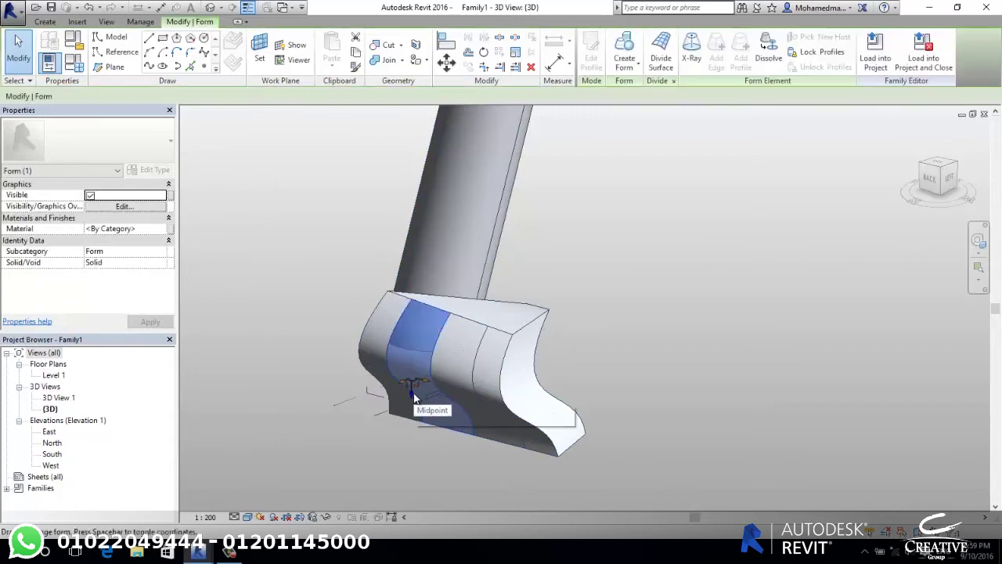
pyautogui.scroll(2, 416, 406)
pyautogui.scroll(1, 416, 407)
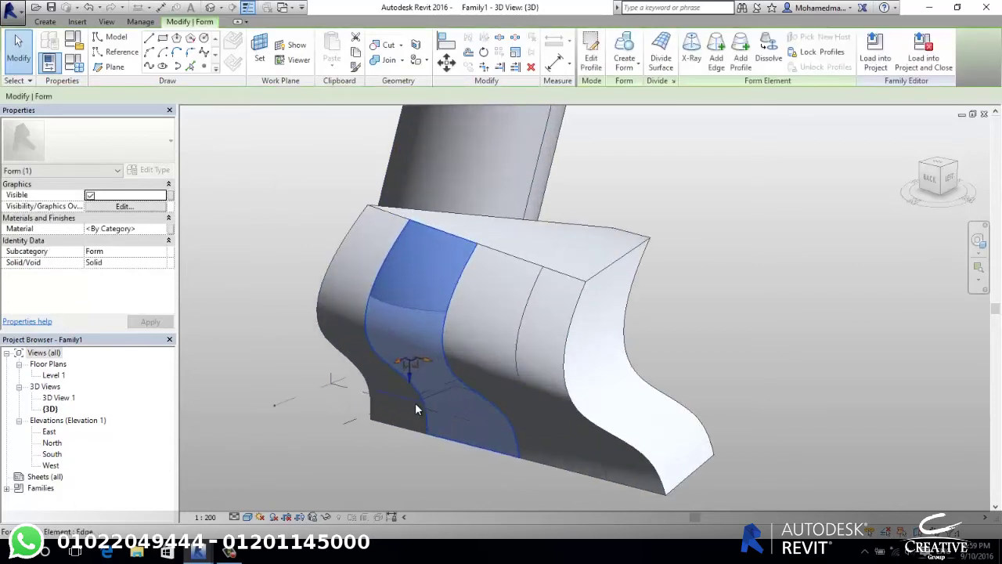
pyautogui.click(679, 311)
pyautogui.moveTo(533, 306)
pyautogui.keyDown('shift'); pyautogui.mouseDown(button='middle')
pyautogui.moveTo(396, 284)
pyautogui.moveTo(414, 291)
pyautogui.moveTo(583, 253)
pyautogui.moveTo(593, 341)
pyautogui.mouseUp(button='middle'); pyautogui.keyUp('shift')
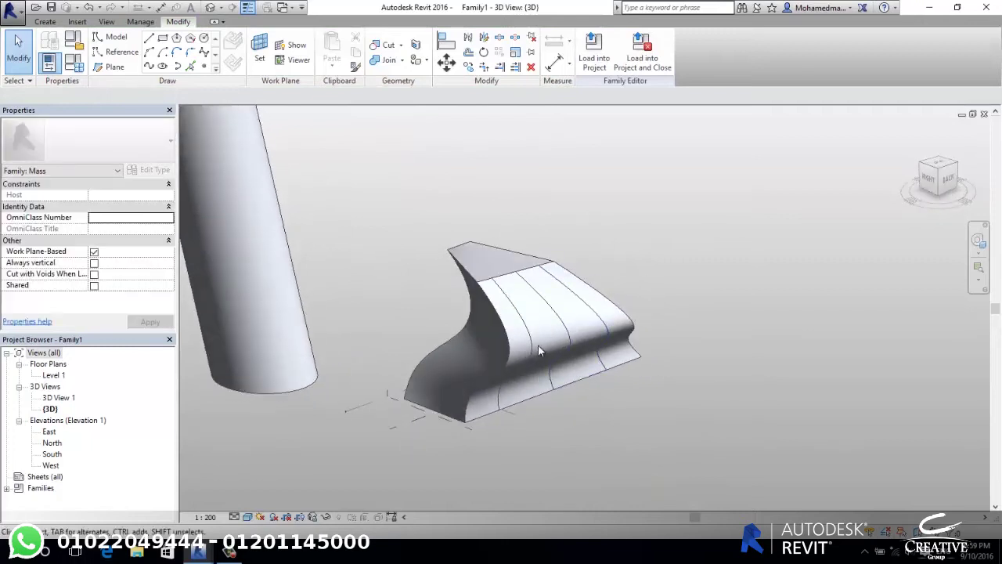
pyautogui.scroll(-3, 537, 350)
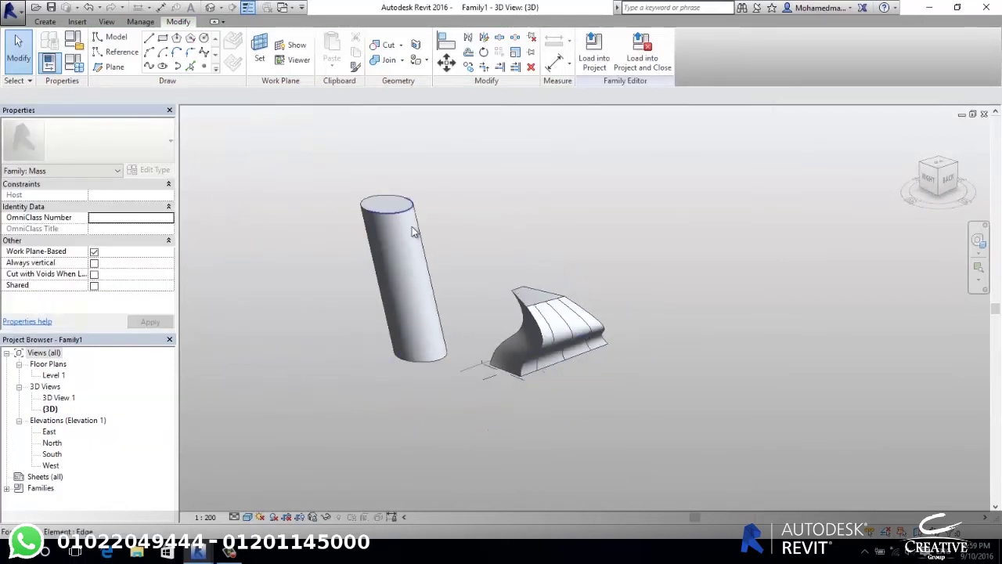
# Delete the leaning cylinder, then delete the curved mass form.
pyautogui.moveTo(447, 161); pyautogui.dragTo(367, 266)
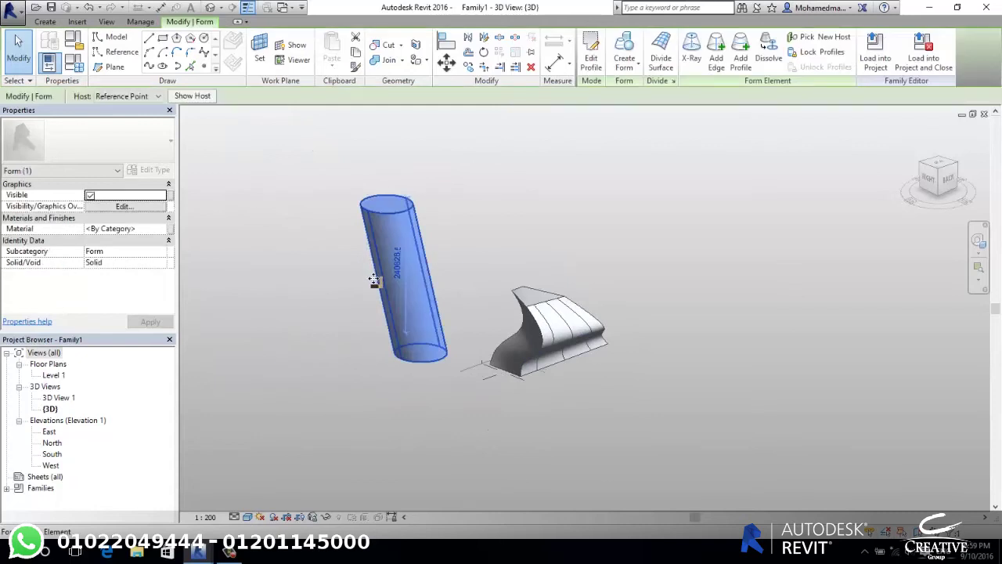
pyautogui.press('Delete')
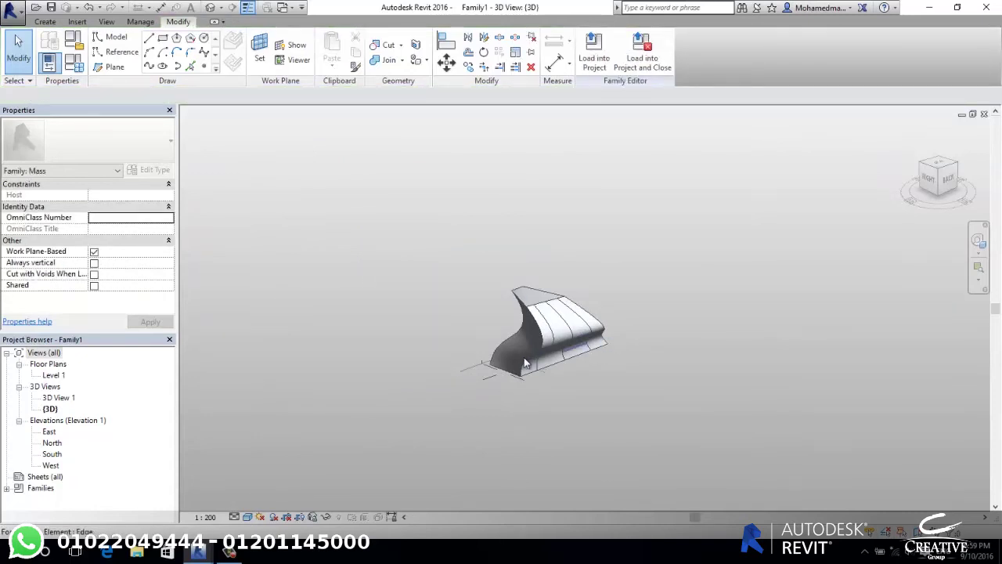
pyautogui.scroll(5, 505, 376)
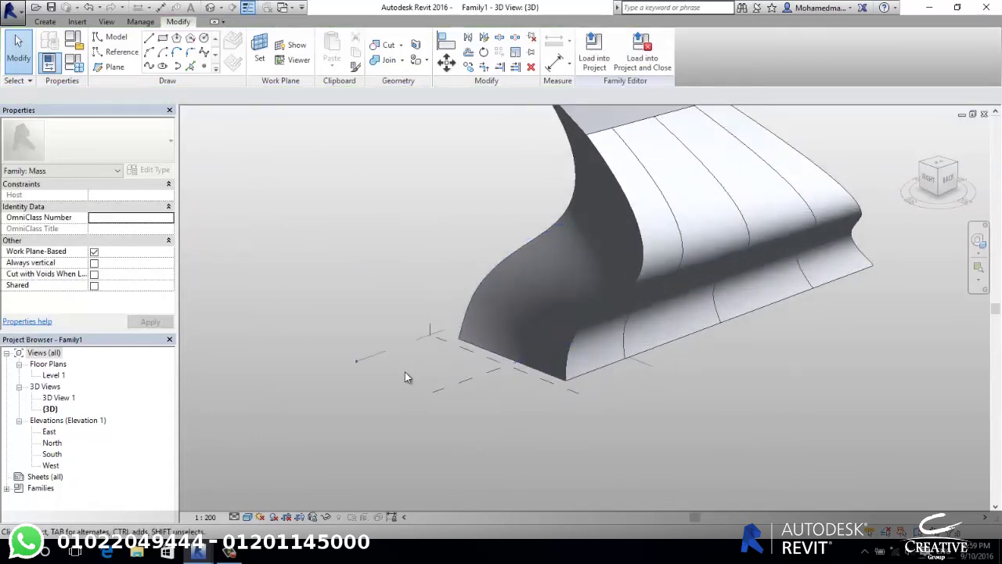
pyautogui.scroll(-3, 461, 343)
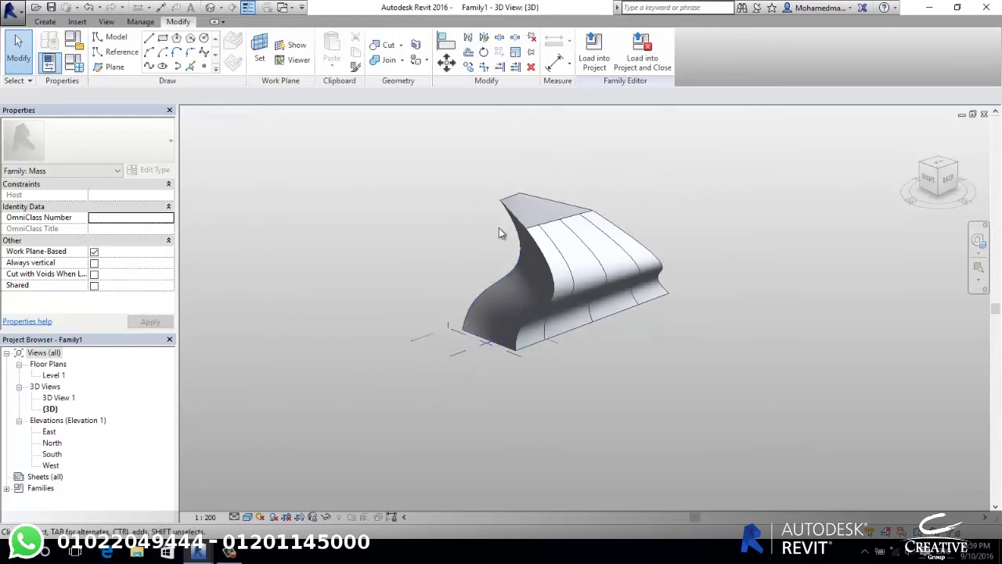
pyautogui.press('Tab')
pyautogui.click(538, 252)
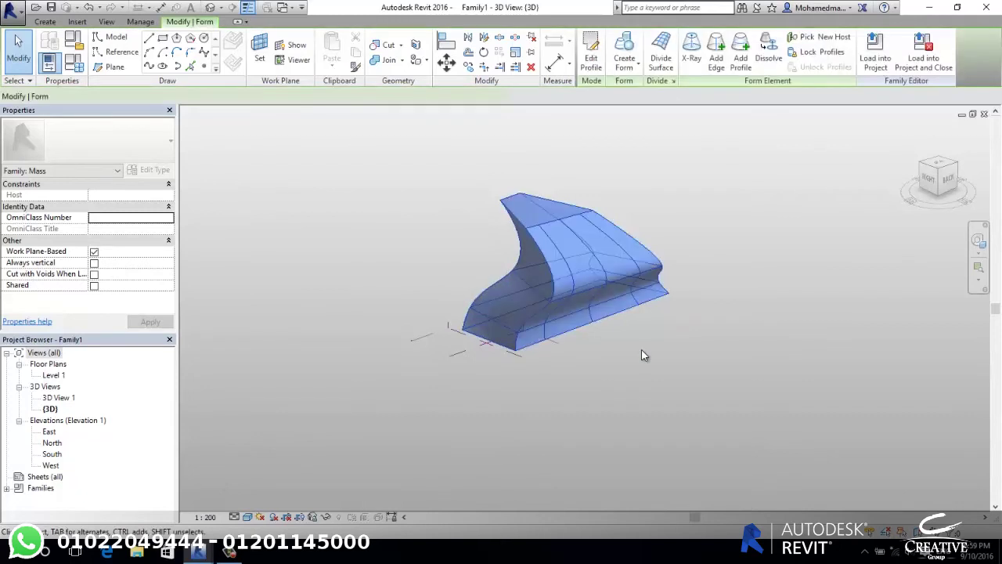
pyautogui.press('Delete')
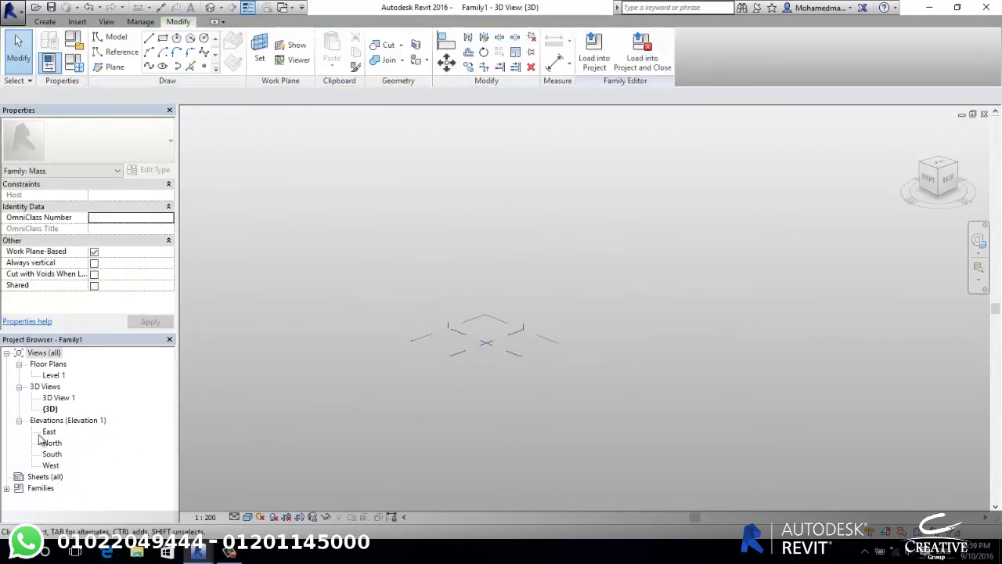
# Open the East elevation view.
pyautogui.click(48, 431)
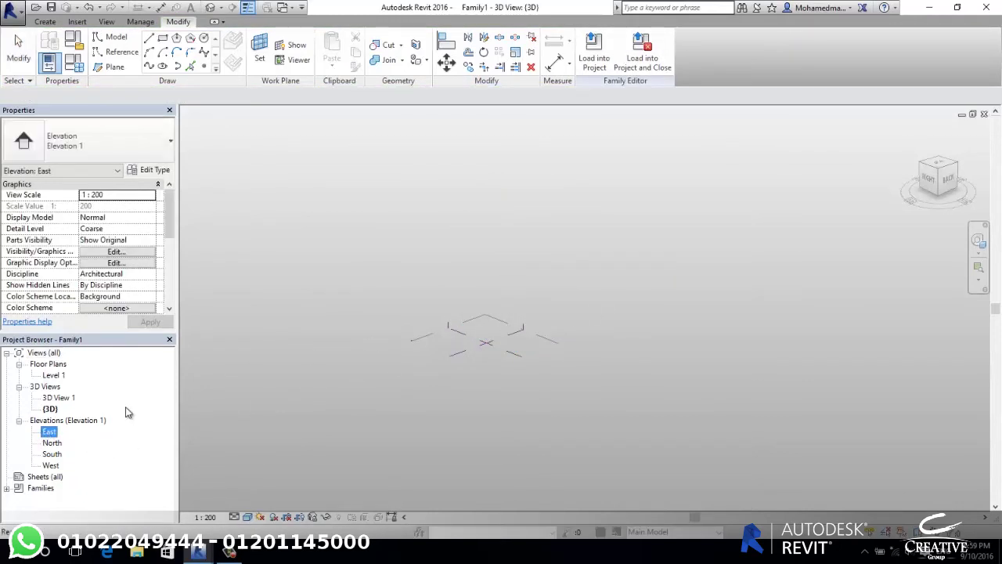
pyautogui.doubleClick(49, 432)
pyautogui.scroll(-2, 473, 303)
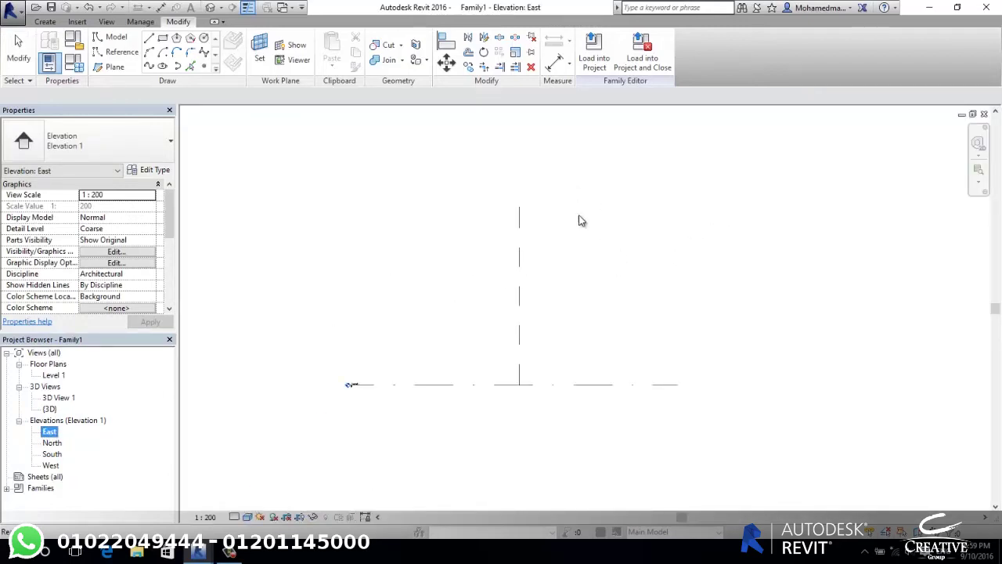
pyautogui.click(594, 257)
# Set project length units to meters, rounded to one decimal place.
pyautogui.press('u')
pyautogui.press('n')
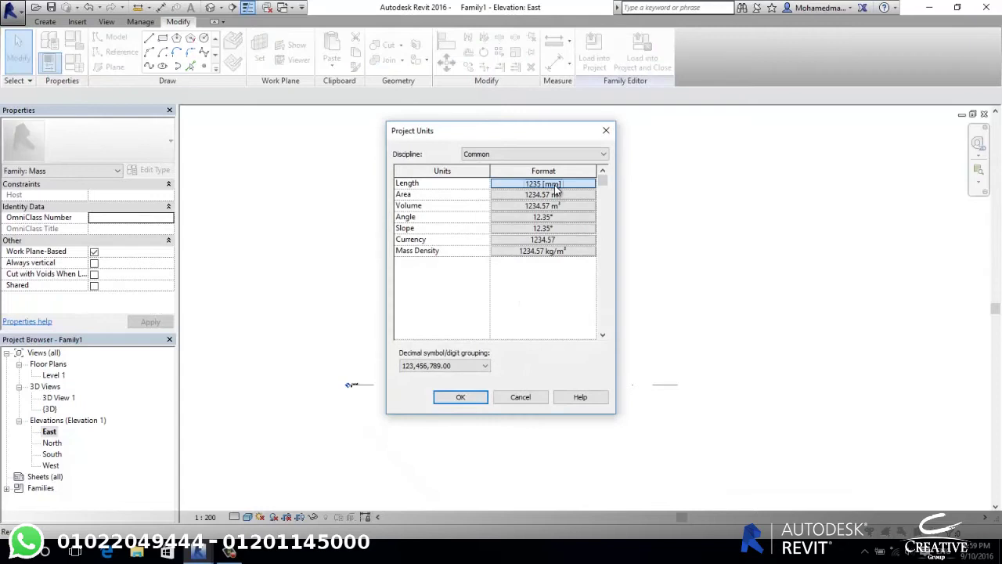
pyautogui.click(532, 188)
pyautogui.click(533, 204)
pyautogui.click(493, 245)
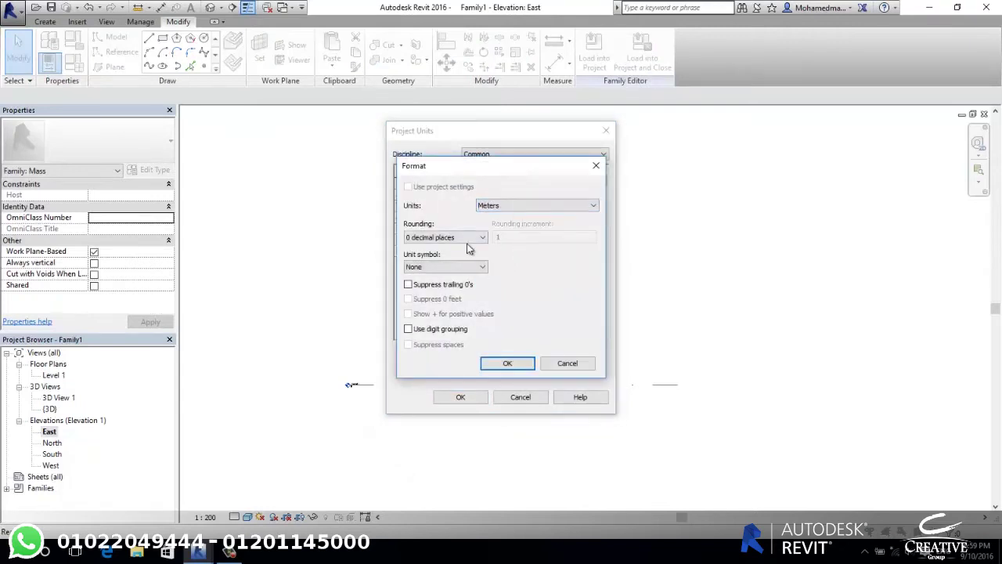
pyautogui.click(467, 237)
pyautogui.click(462, 281)
pyautogui.click(507, 363)
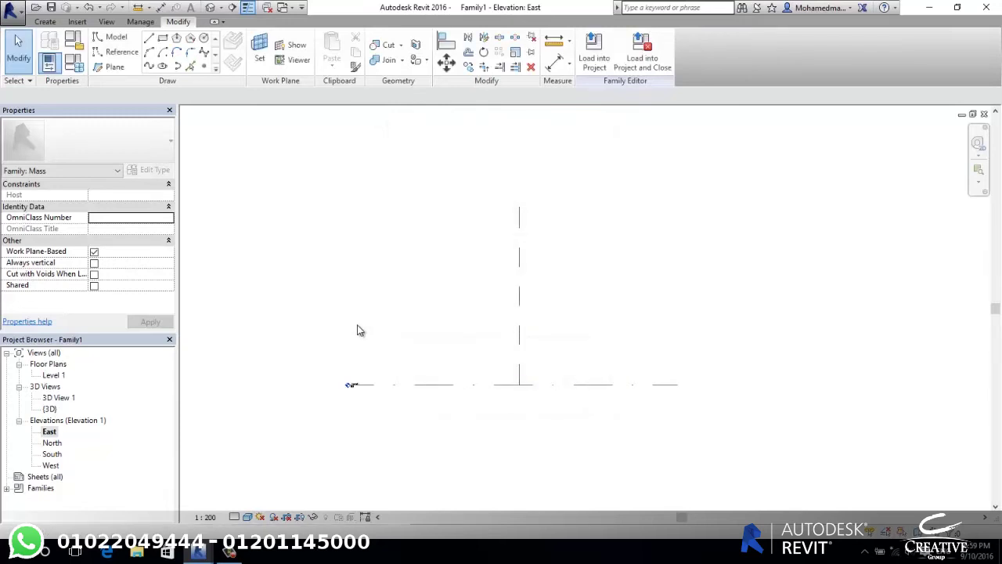
# Add Level 2 at 50 and Level 3 above Level 1, then return to the 3D view.
pyautogui.press('l')
pyautogui.press('l')
pyautogui.write('50')
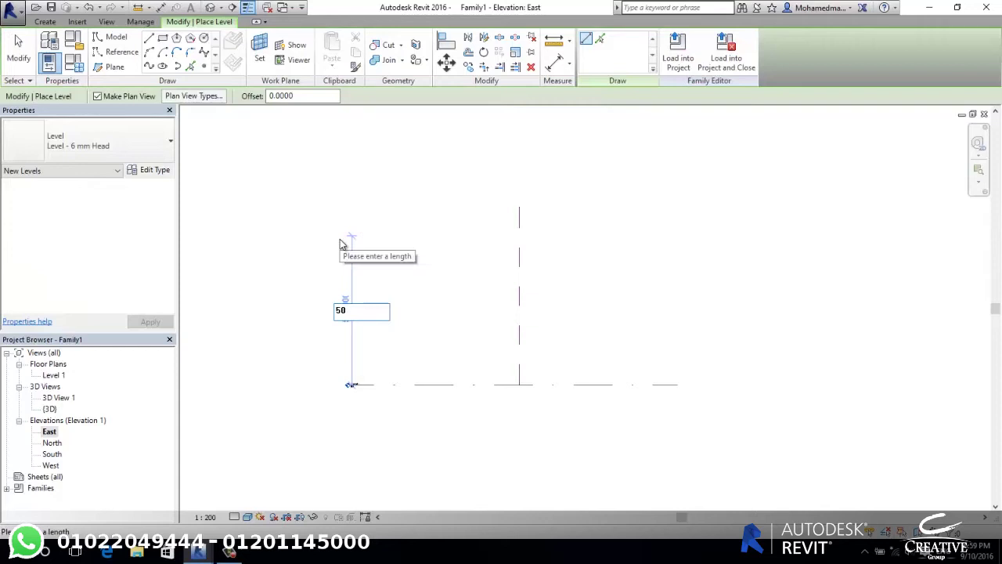
pyautogui.press('Return')
pyautogui.scroll(-2, 353, 227)
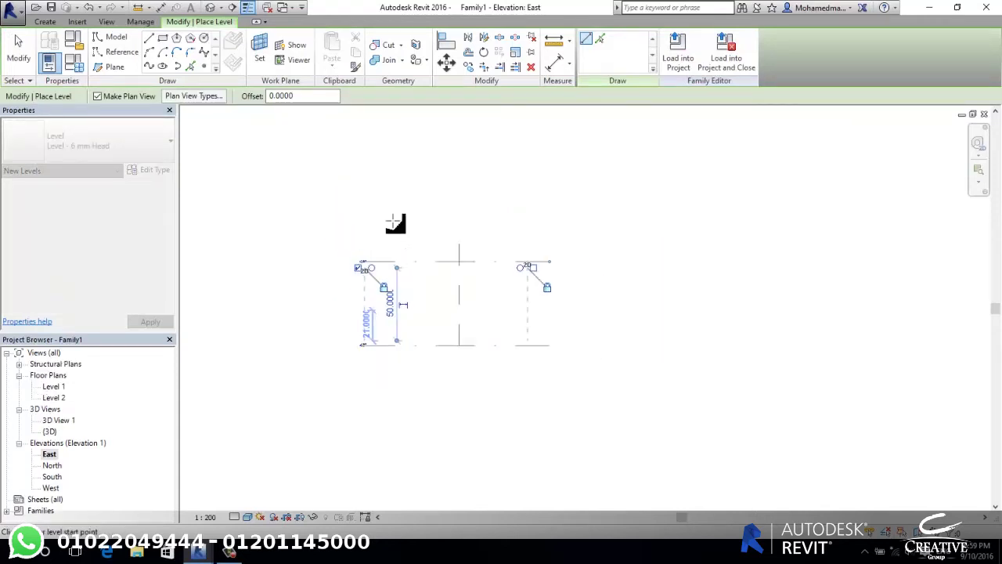
pyautogui.click(384, 194)
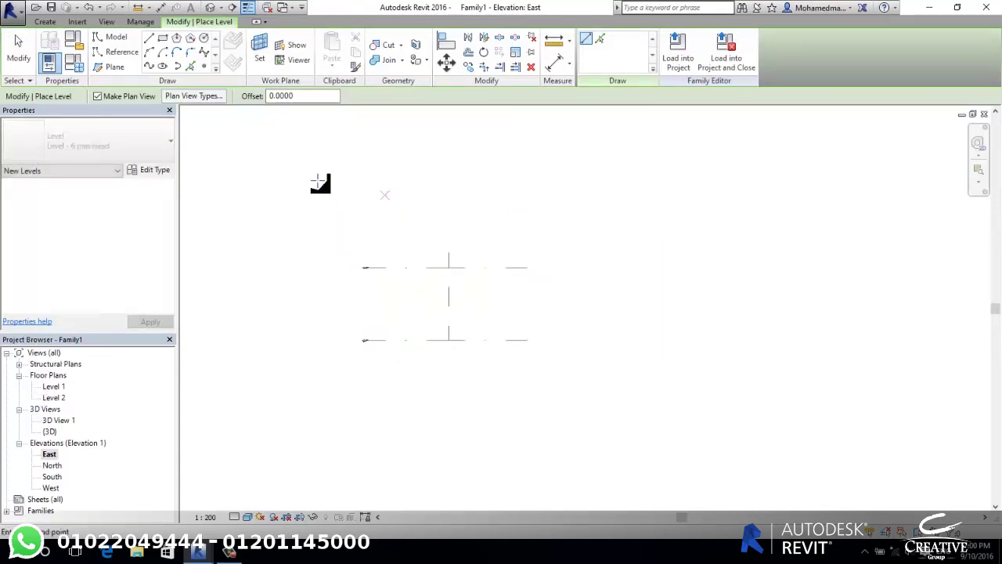
pyautogui.click(320, 183)
pyautogui.press('Escape')
pyautogui.press('Escape')
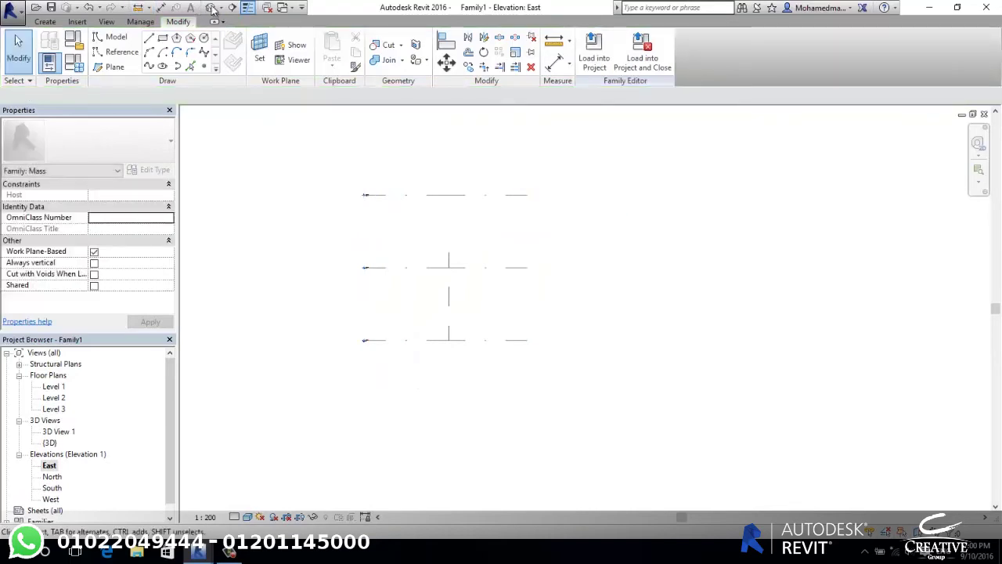
pyautogui.click(210, 8)
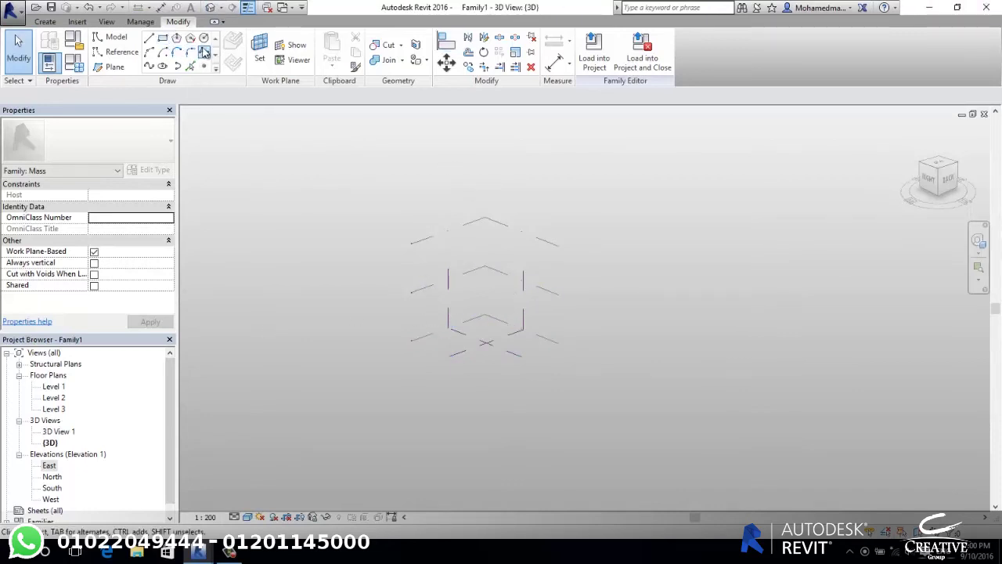
# Draw a circle on Level 1 and set its radius to 15.
pyautogui.click(223, 45)
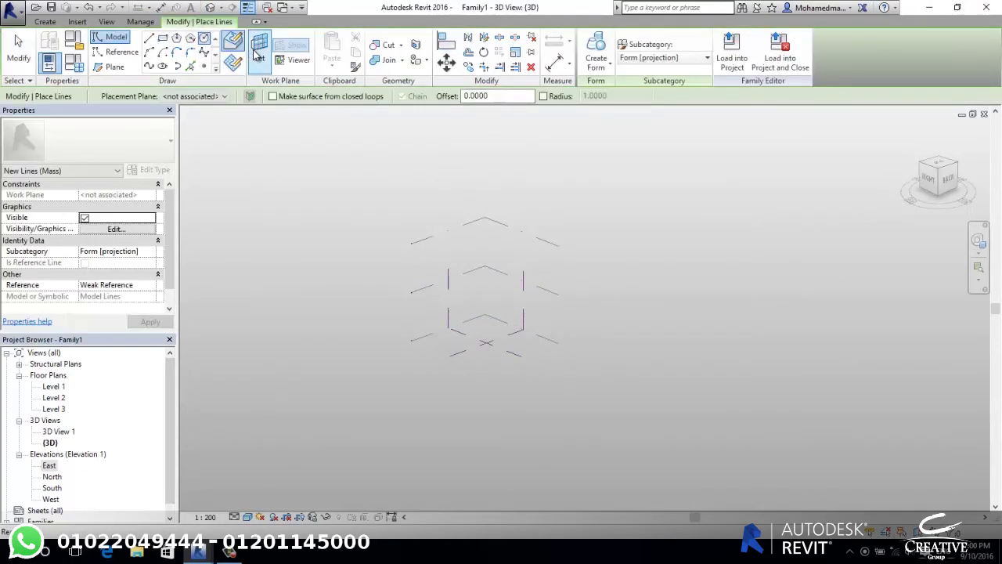
pyautogui.click(431, 339)
pyautogui.scroll(2, 459, 340)
pyautogui.scroll(4, 561, 366)
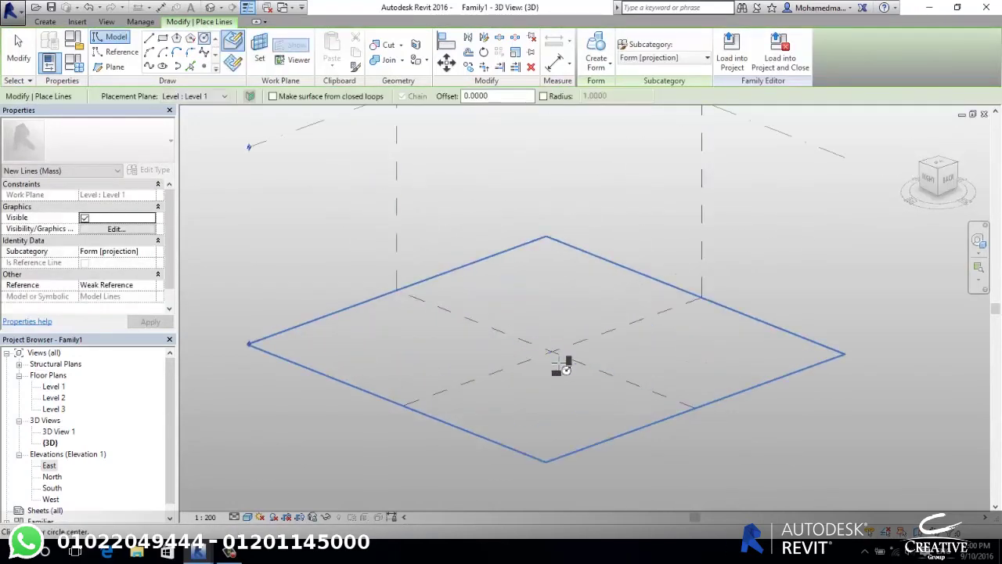
pyautogui.click(568, 324)
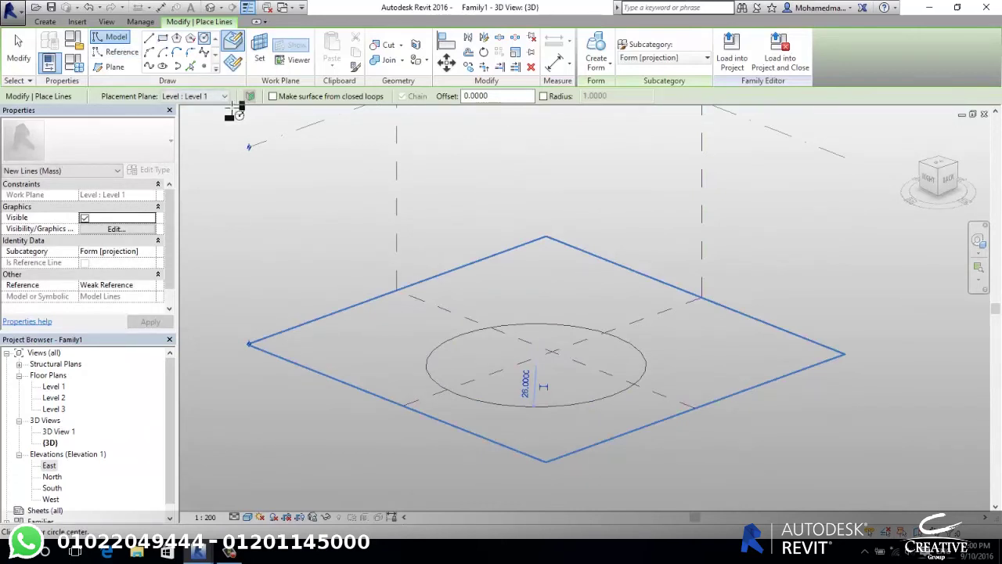
pyautogui.press('Escape')
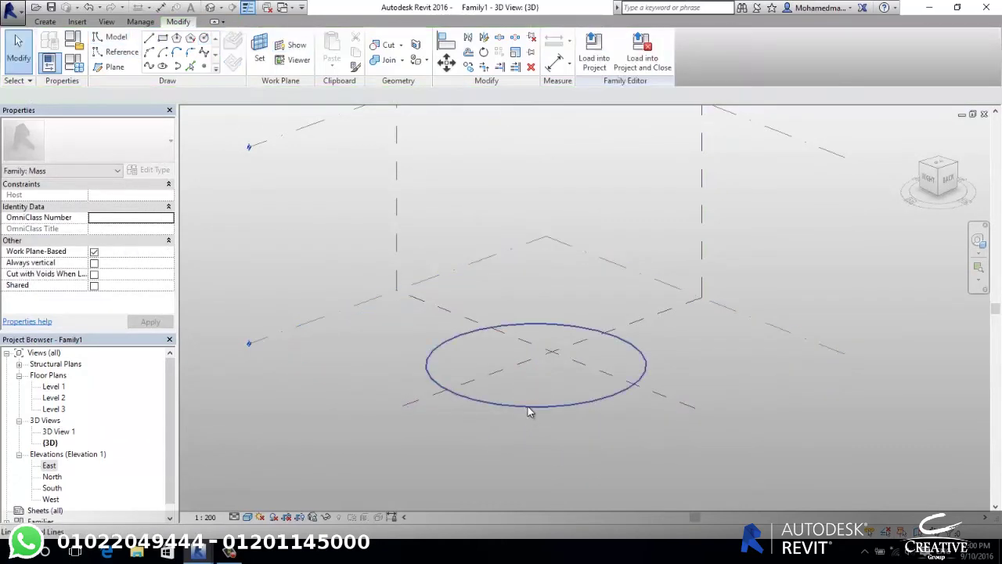
pyautogui.click(528, 406)
pyautogui.click(538, 386)
pyautogui.write('15')
pyautogui.press('Return')
# Clear the selection, pick the Rectangle tool and begin setting a new work plane.
pyautogui.click(823, 376)
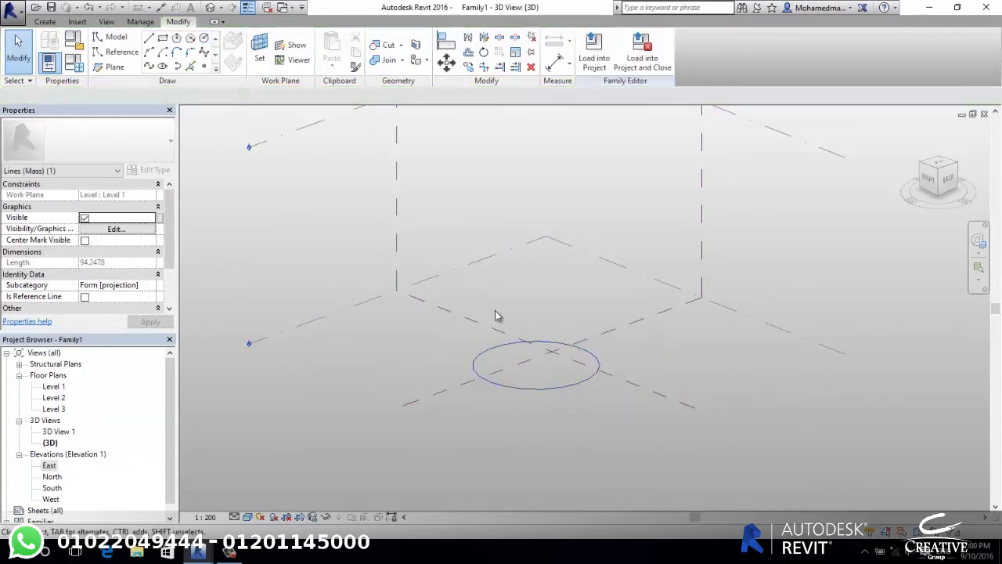
pyautogui.click(495, 316)
pyautogui.click(163, 41)
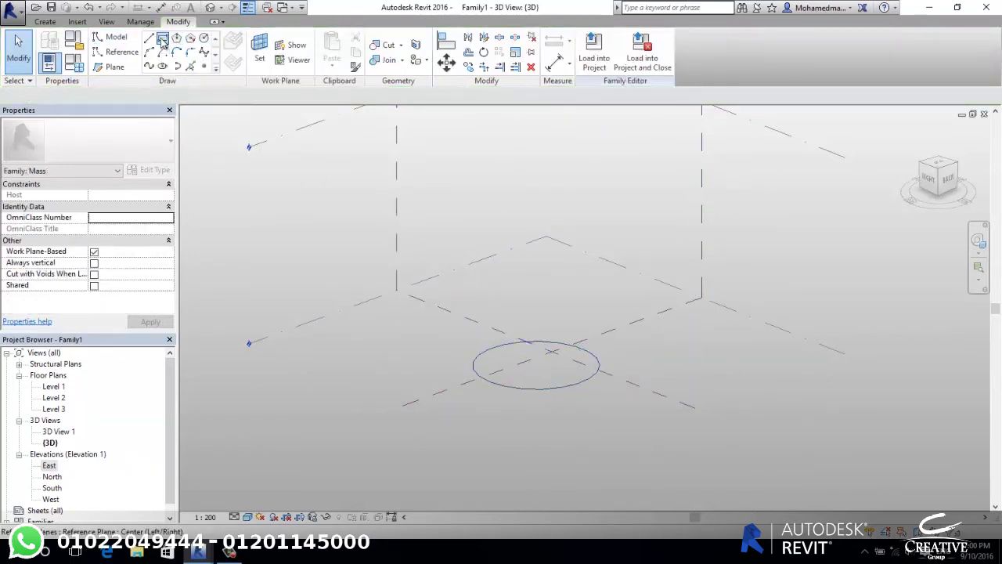
pyautogui.click(261, 53)
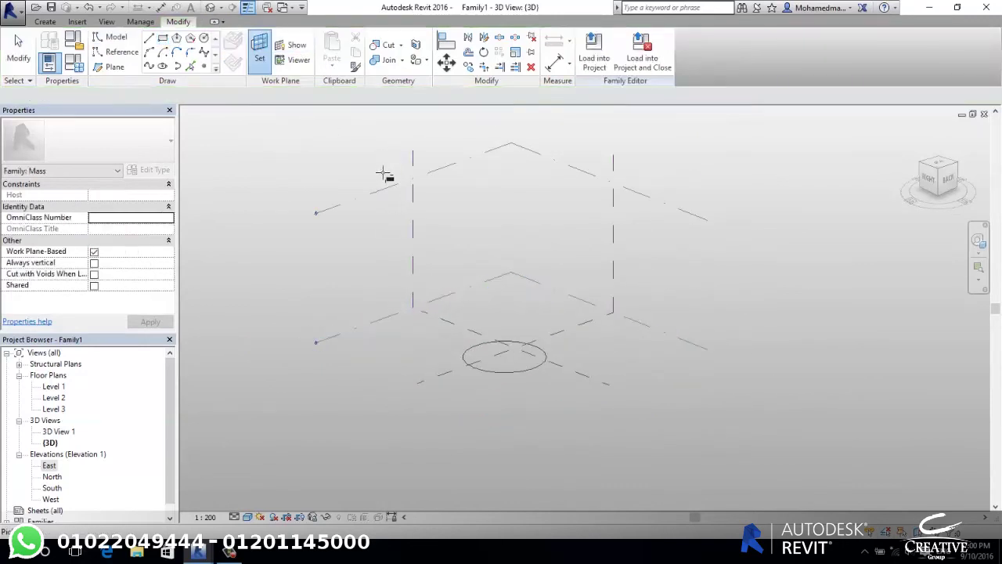
# From the top view, draw a rectangle on Level 2 centred over the circle.
pyautogui.click(381, 188)
pyautogui.click(944, 167)
pyautogui.scroll(4, 570, 343)
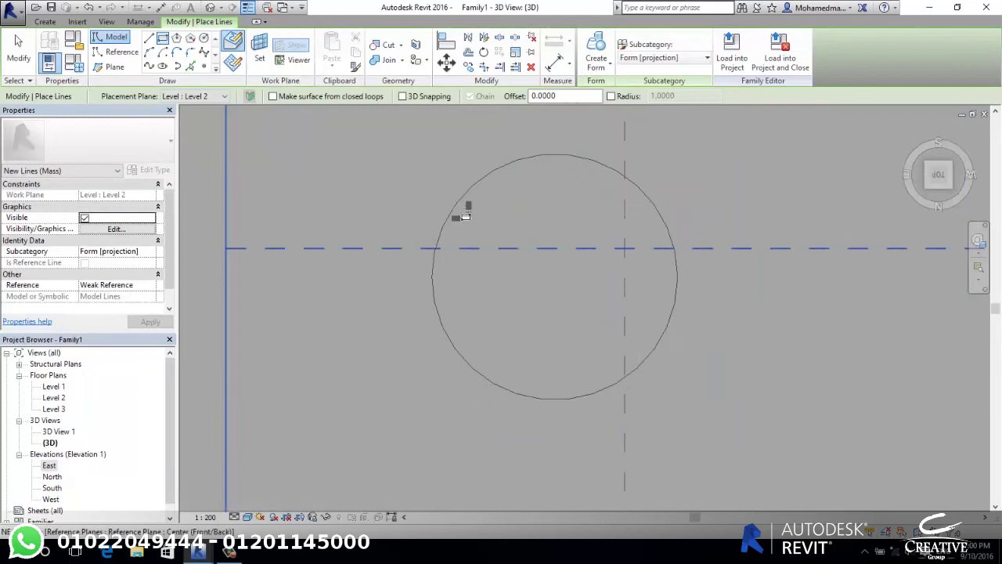
pyautogui.click(451, 208)
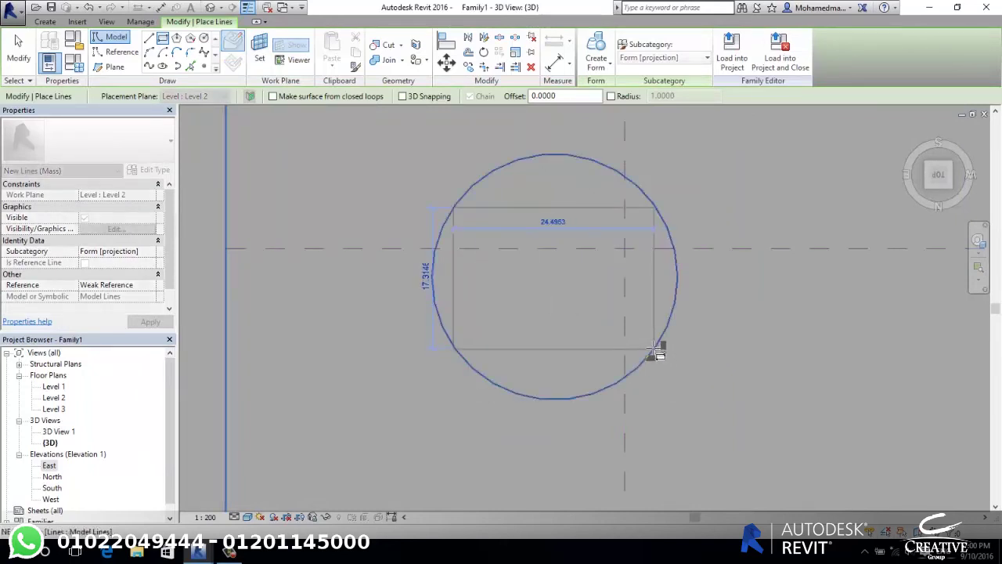
pyautogui.click(656, 347)
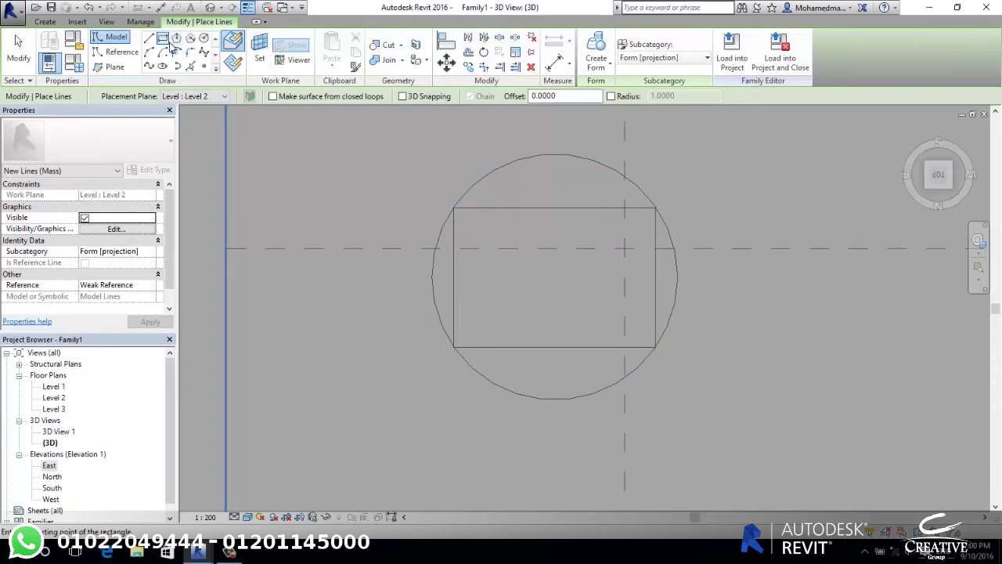
# Switch to the Ellipse tool, tilt the view and begin setting a new work plane.
pyautogui.click(162, 67)
pyautogui.scroll(-5, 407, 243)
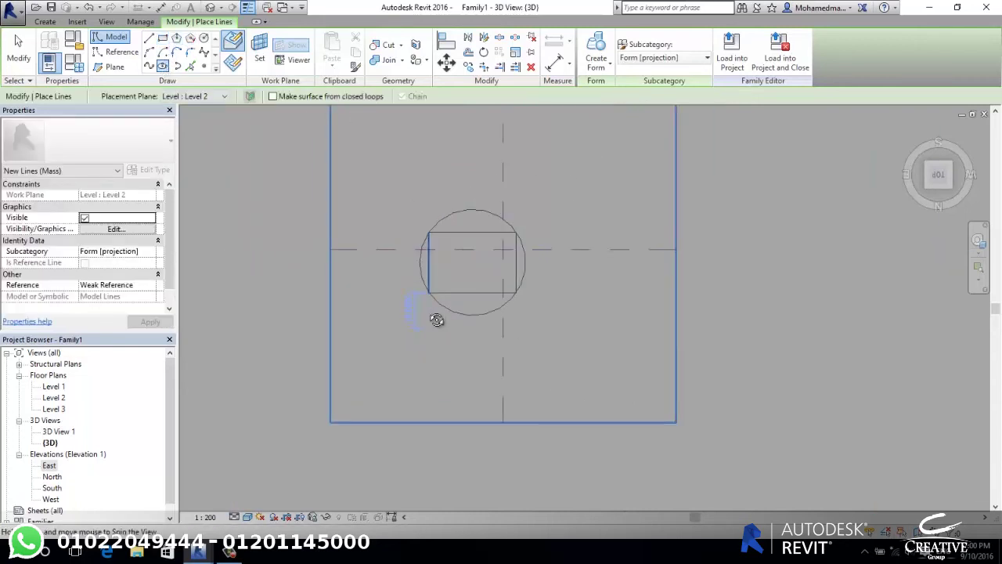
pyautogui.keyDown('shift'); pyautogui.moveTo(439, 318); pyautogui.dragTo(411, 127, button='middle'); pyautogui.keyUp('shift')
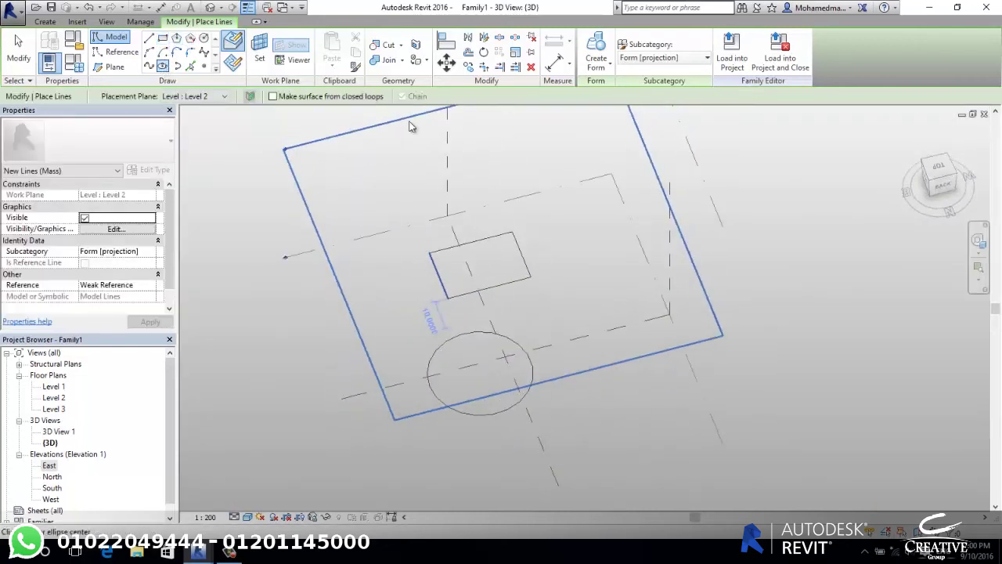
pyautogui.click(259, 61)
pyautogui.scroll(-3, 380, 290)
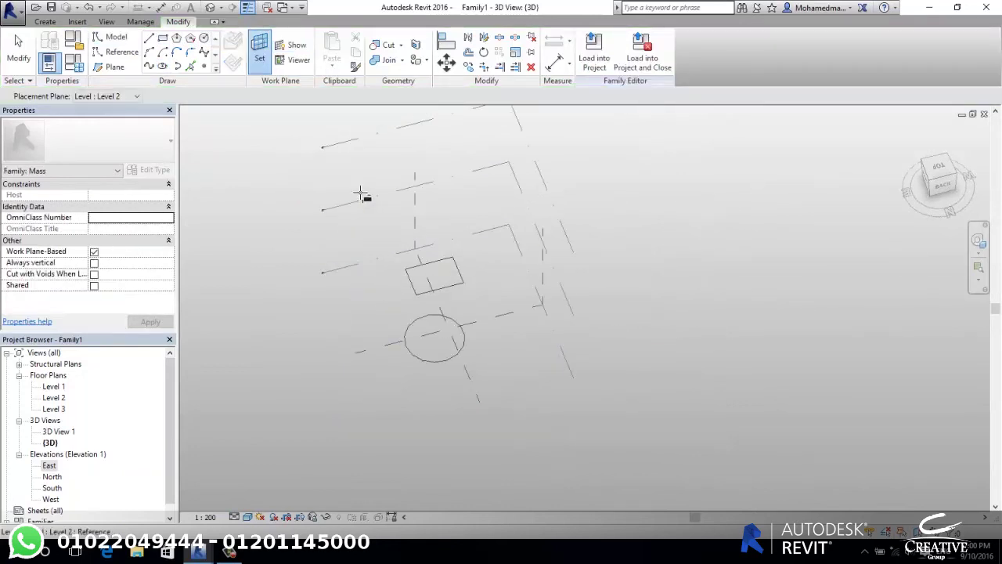
# Make Level 3 the work plane and view the model from the top.
pyautogui.click(360, 146)
pyautogui.keyDown('shift'); pyautogui.moveTo(511, 412); pyautogui.dragTo(530, 172, button='middle'); pyautogui.keyUp('shift')
pyautogui.moveTo(940, 176)
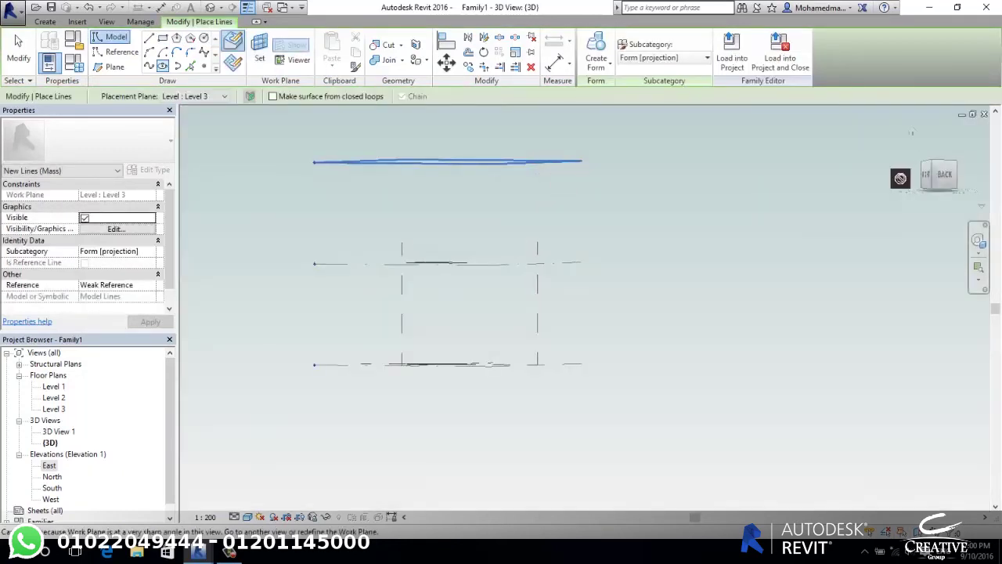
pyautogui.keyDown('shift'); pyautogui.moveTo(806, 280); pyautogui.dragTo(998, 140, button='middle'); pyautogui.keyUp('shift')
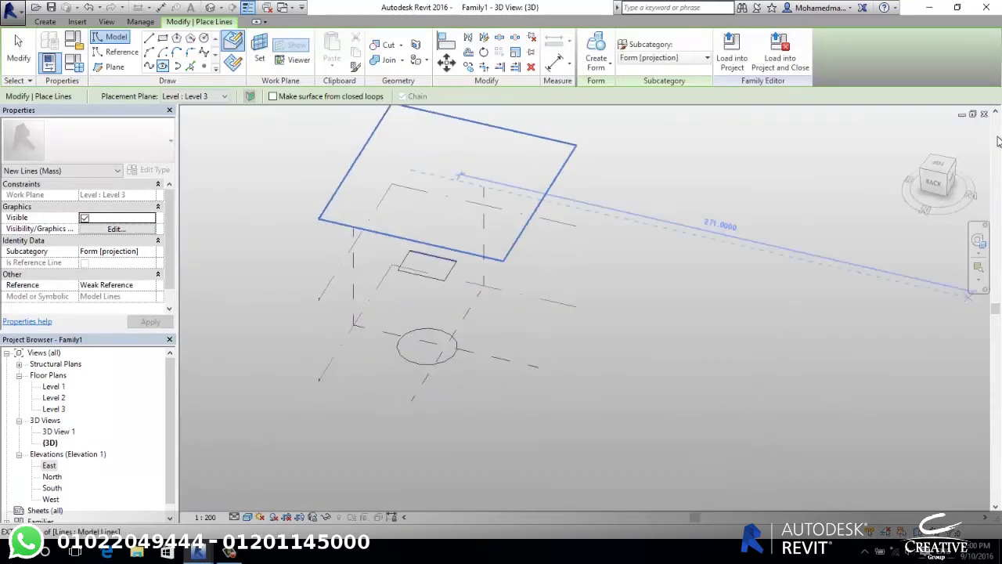
pyautogui.click(940, 165)
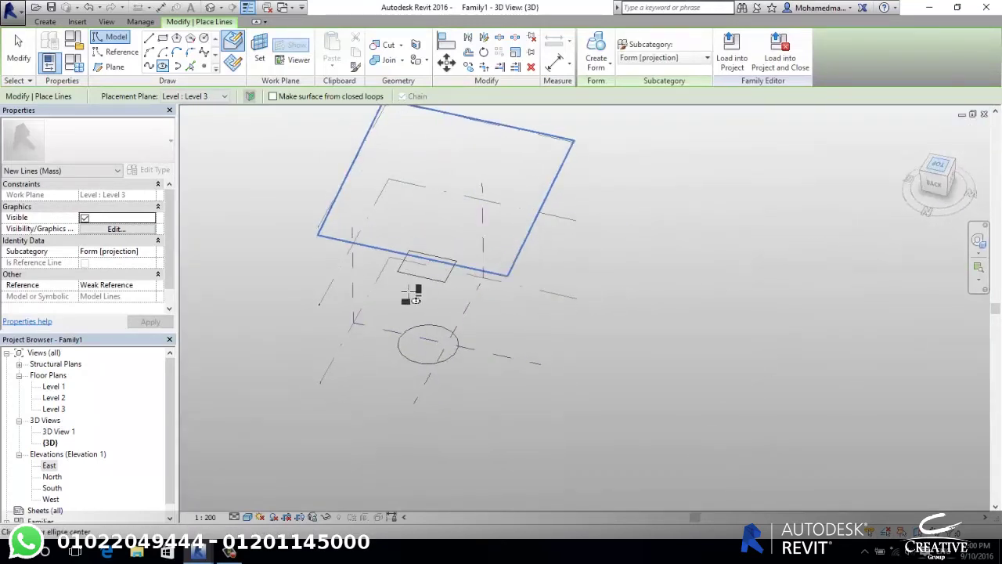
pyautogui.scroll(3, 554, 360)
pyautogui.scroll(2, 582, 324)
pyautogui.scroll(2, 458, 279)
# Draw an ellipse on Level 3 and shift it up and to the right.
pyautogui.click(439, 296)
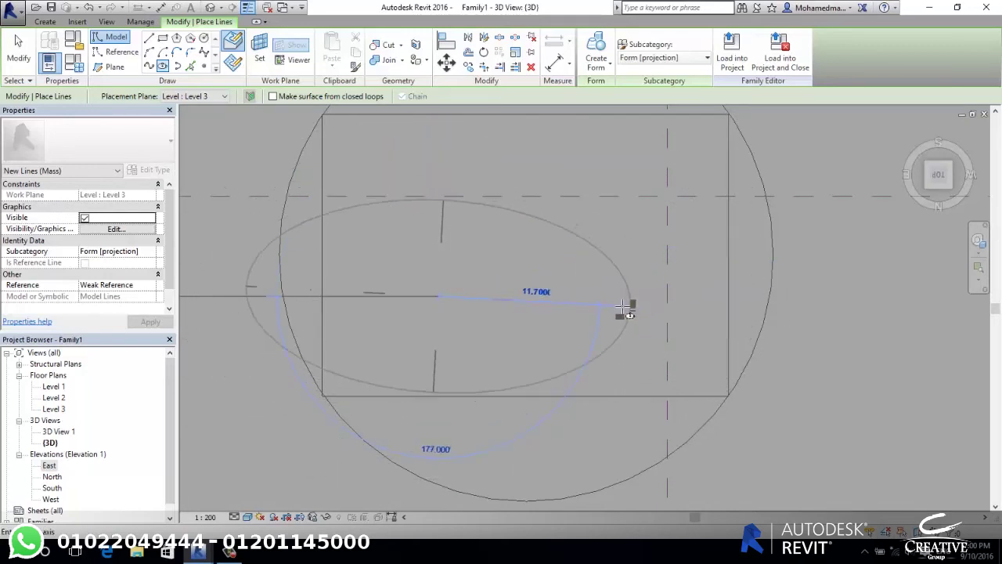
pyautogui.click(584, 300)
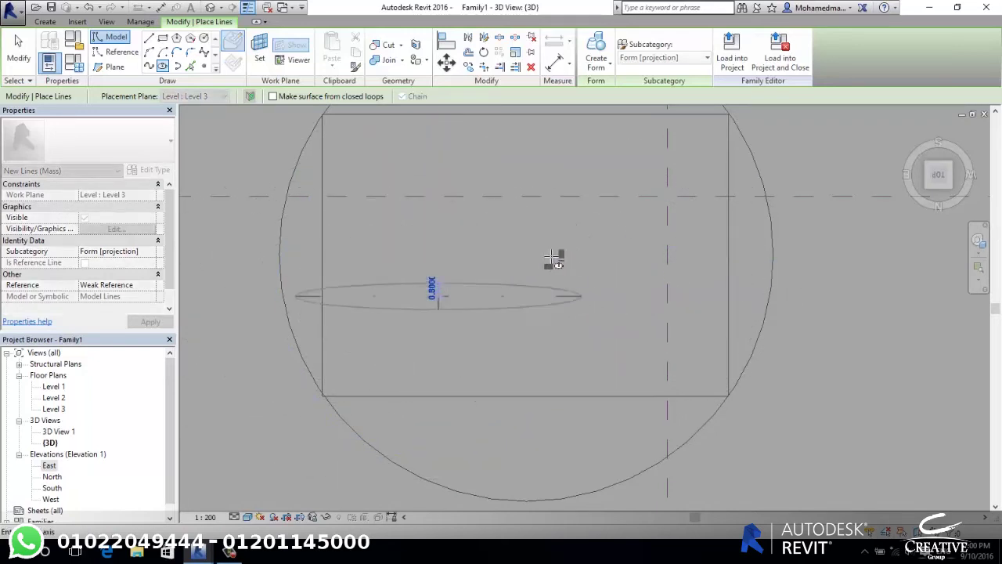
pyautogui.click(474, 235)
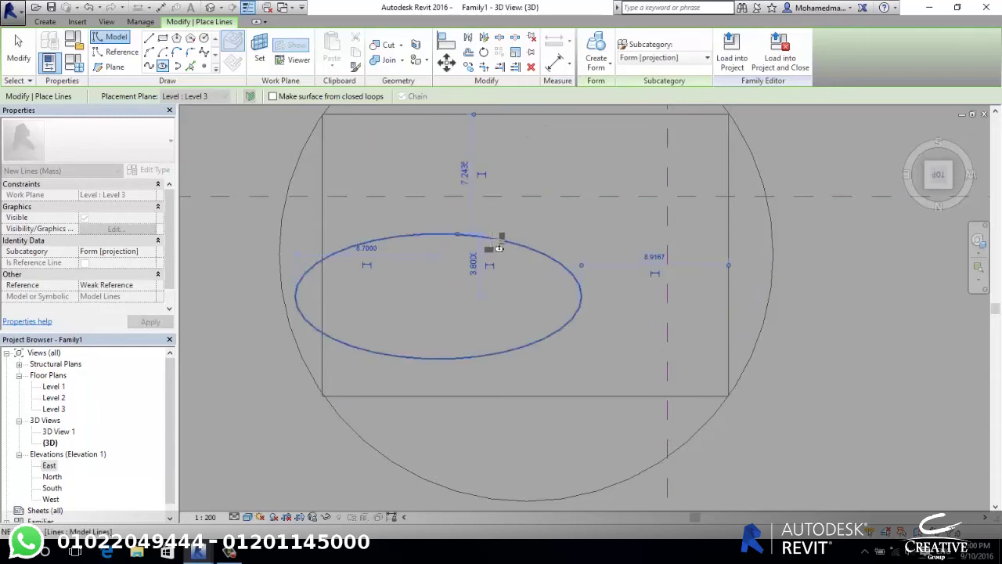
pyautogui.press('Escape')
pyautogui.press('Escape')
pyautogui.click(515, 251)
pyautogui.moveTo(481, 237)
pyautogui.mouseDown()
pyautogui.moveTo(572, 202)
pyautogui.moveTo(564, 206)
pyautogui.moveTo(619, 221)
pyautogui.mouseUp()
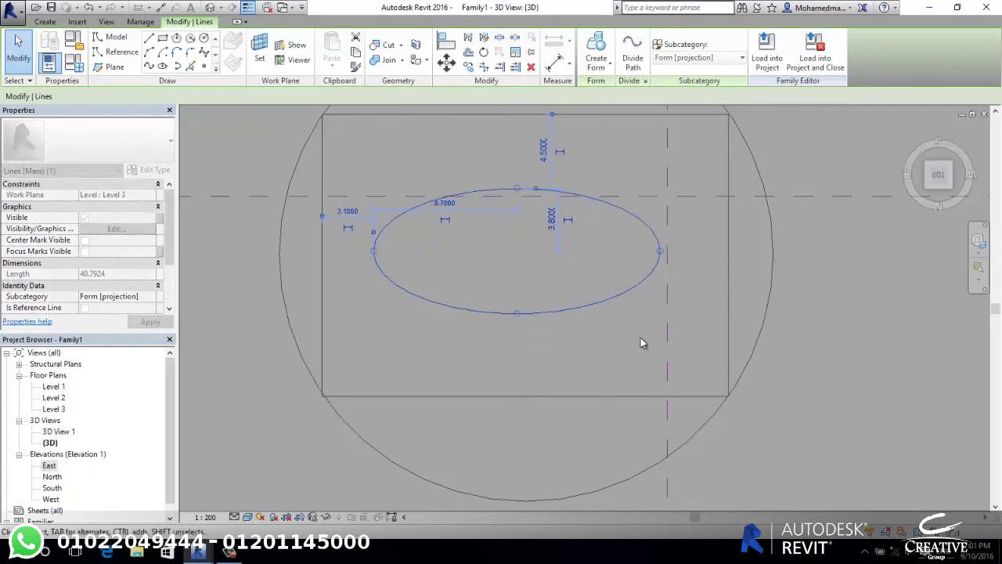
pyautogui.click(641, 337)
# Orbit the view to see the circle, rectangle and ellipse profiles together.
pyautogui.scroll(-3, 577, 271)
pyautogui.keyDown('shift'); pyautogui.moveTo(618, 343); pyautogui.dragTo(584, 172, button='middle'); pyautogui.keyUp('shift')
pyautogui.scroll(-2, 566, 222)
pyautogui.scroll(-3, 566, 222)
pyautogui.moveTo(629, 376)
pyautogui.keyDown('shift'); pyautogui.mouseDown(button='middle')
pyautogui.moveTo(594, 255)
pyautogui.moveTo(539, 261)
pyautogui.mouseUp(button='middle'); pyautogui.keyUp('shift')
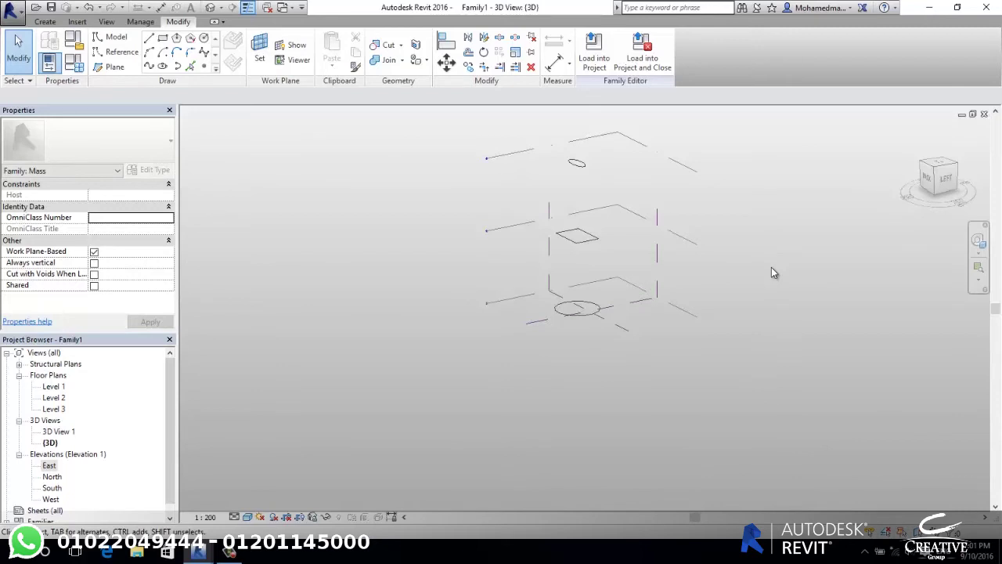
# Select the ellipse, rectangle and circle and create a solid form from them.
pyautogui.keyDown('shift'); pyautogui.moveTo(574, 422); pyautogui.dragTo(576, 387, button='middle'); pyautogui.keyUp('shift')
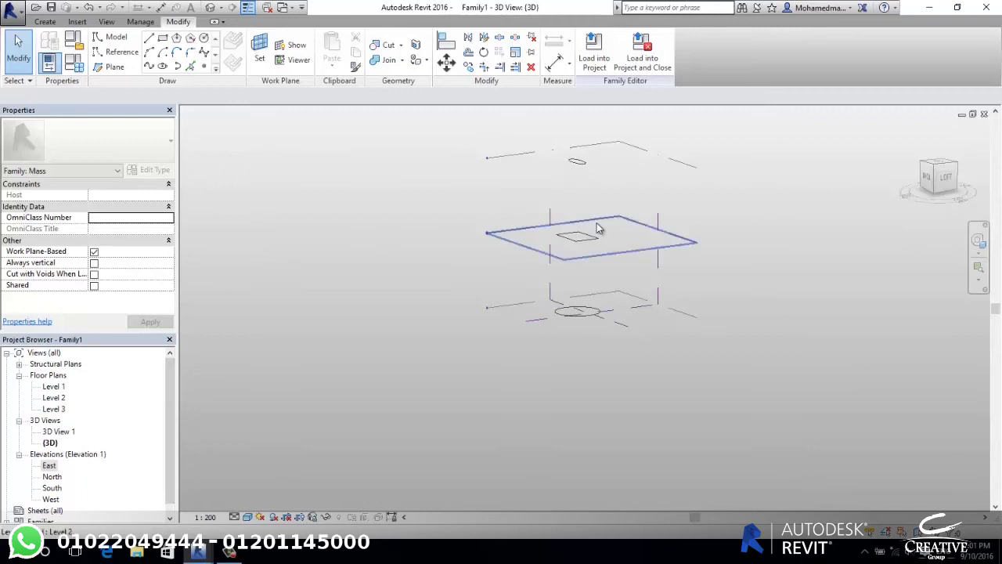
pyautogui.click(580, 166)
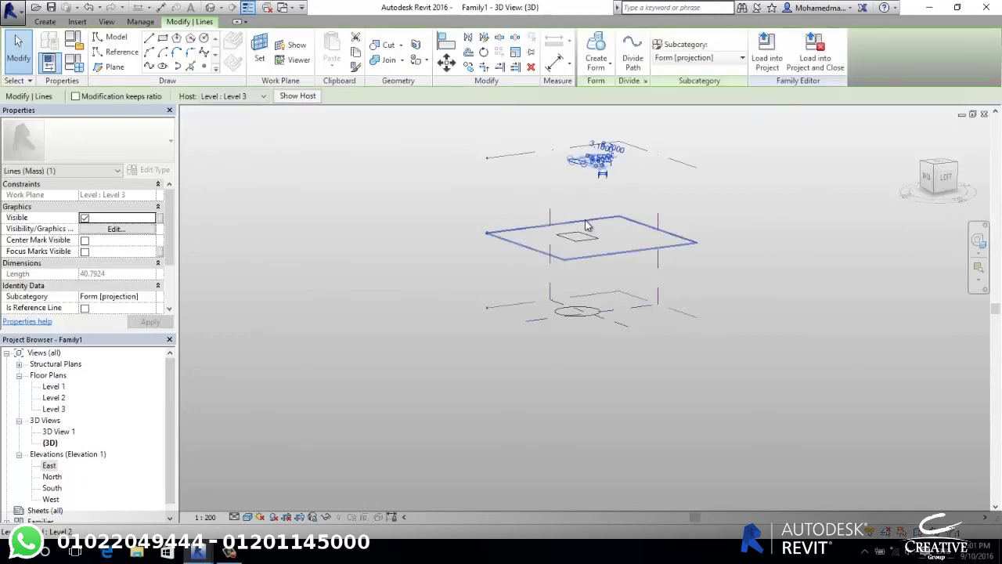
pyautogui.keyDown('ctrl'); pyautogui.click(586, 247); pyautogui.keyUp('ctrl')
pyautogui.keyDown('ctrl'); pyautogui.click(586, 316); pyautogui.keyUp('ctrl')
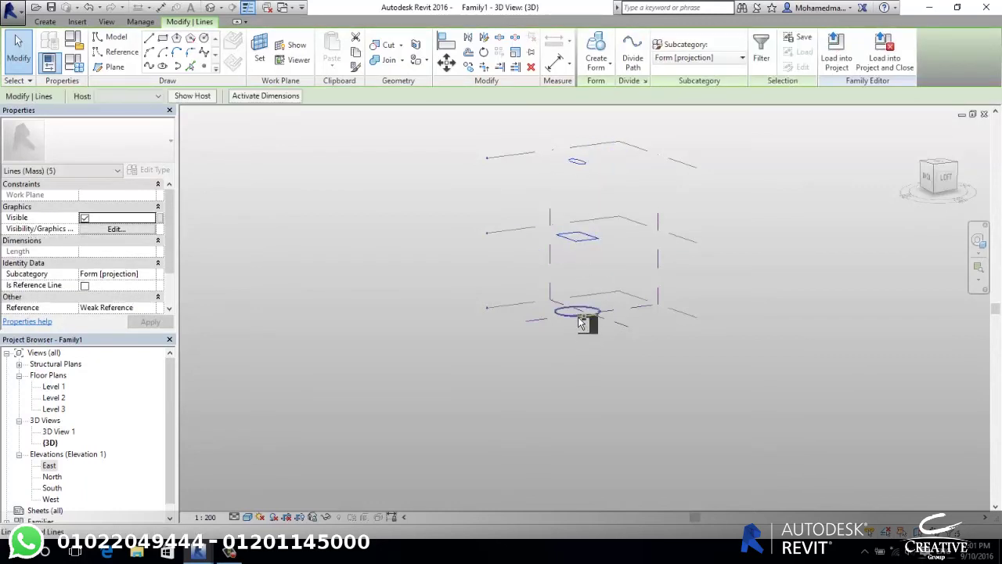
pyautogui.click(600, 49)
# Orbit and zoom around the lofted mass and highlight the whole form.
pyautogui.keyDown('shift'); pyautogui.moveTo(668, 381); pyautogui.dragTo(812, 452, button='middle'); pyautogui.keyUp('shift')
pyautogui.scroll(2, 743, 356)
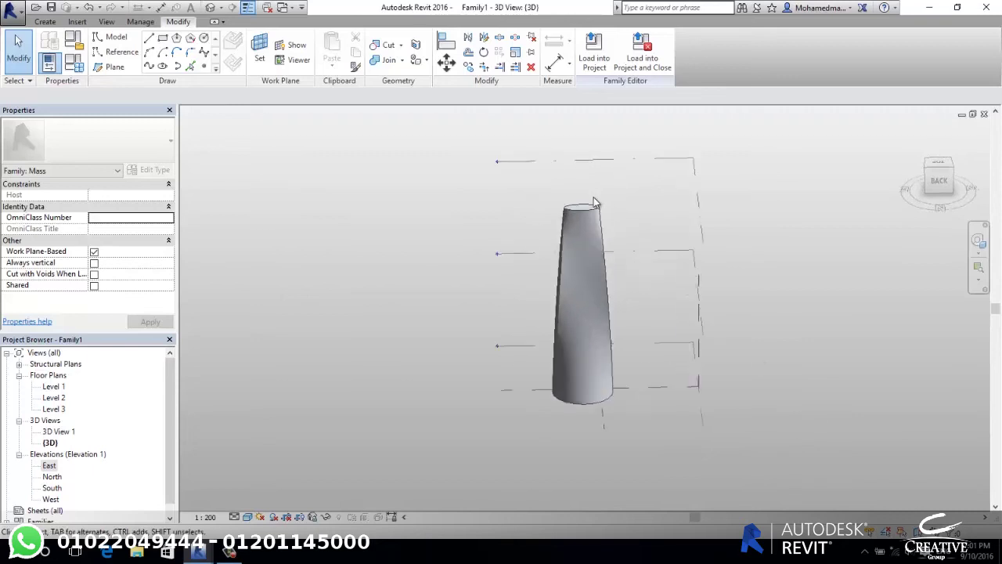
pyautogui.scroll(2, 662, 339)
pyautogui.moveTo(656, 337)
pyautogui.keyDown('shift'); pyautogui.mouseDown(button='middle')
pyautogui.moveTo(581, 279)
pyautogui.moveTo(566, 230)
pyautogui.mouseUp(button='middle'); pyautogui.keyUp('shift')
pyautogui.press('Tab')
pyautogui.press('Tab')
pyautogui.press('Tab')
pyautogui.press('Tab')
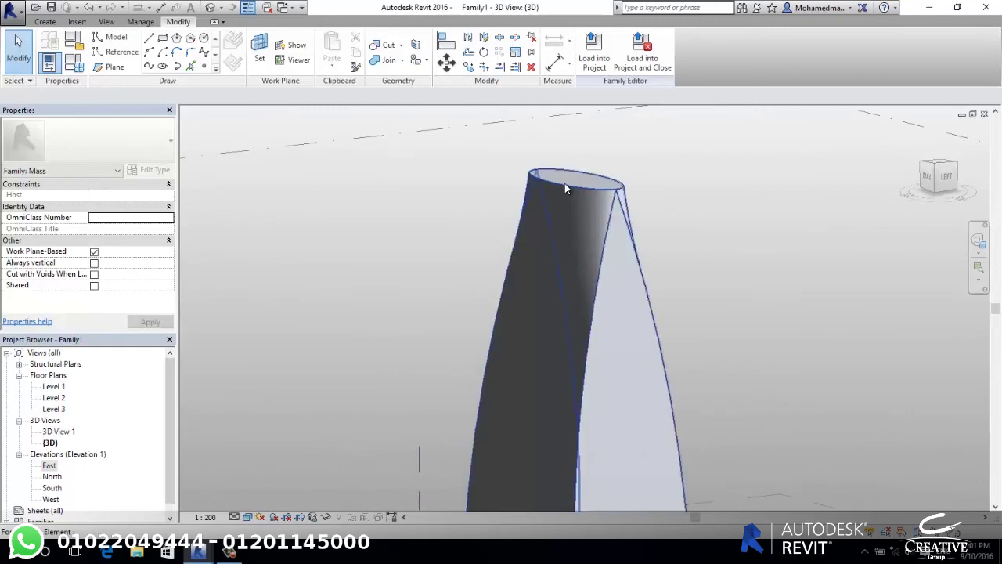
# Drag the tower's top profile up to a height of 129.030 and inspect the result.
pyautogui.click(596, 316)
pyautogui.scroll(-2, 595, 325)
pyautogui.scroll(-1, 599, 313)
pyautogui.moveTo(602, 305); pyautogui.dragTo(675, 207)
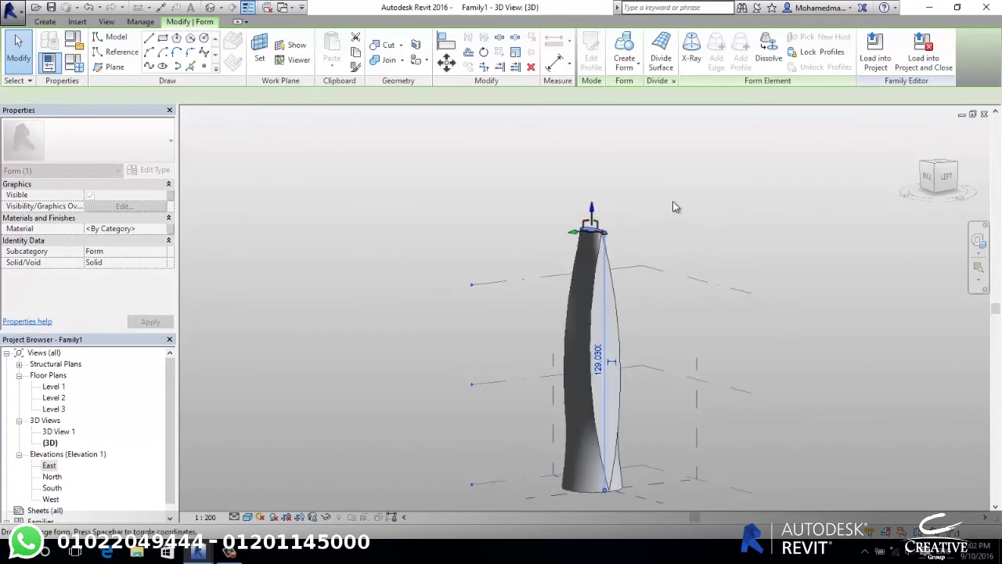
pyautogui.press('Escape')
pyautogui.keyDown('shift'); pyautogui.moveTo(643, 212); pyautogui.dragTo(590, 332, button='middle'); pyautogui.keyUp('shift')
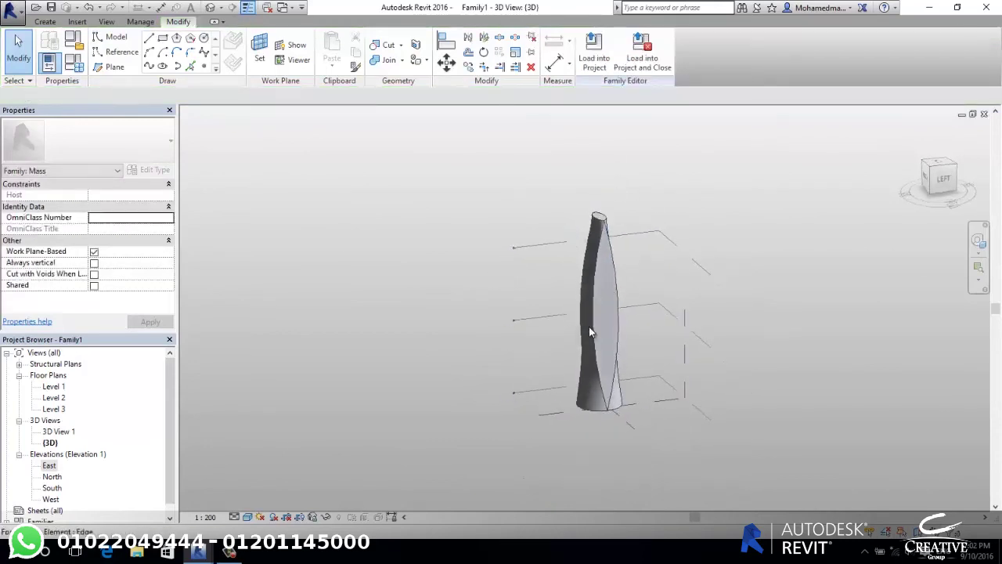
pyautogui.scroll(2, 593, 313)
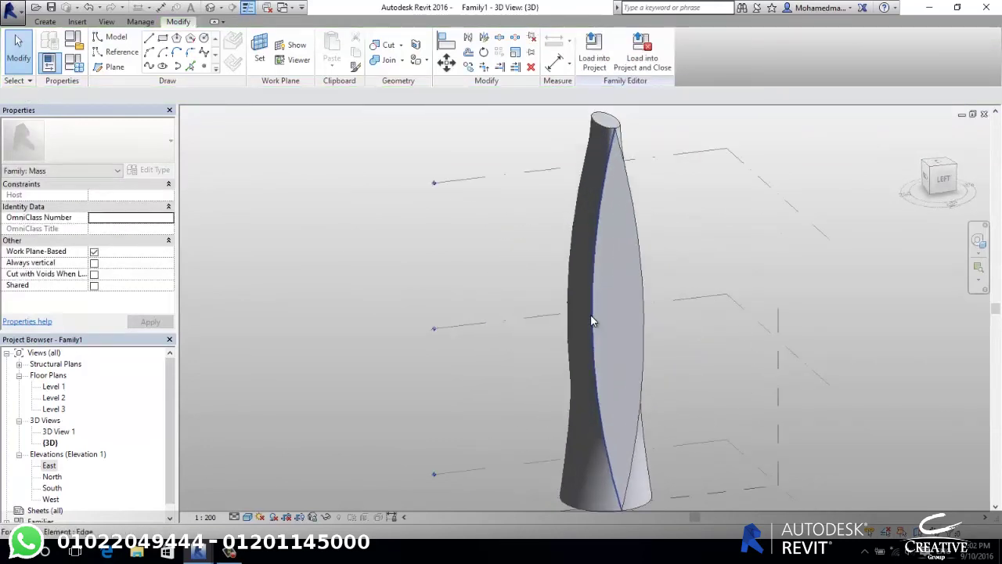
pyautogui.keyDown('shift'); pyautogui.moveTo(592, 323); pyautogui.dragTo(593, 315, button='middle'); pyautogui.keyUp('shift')
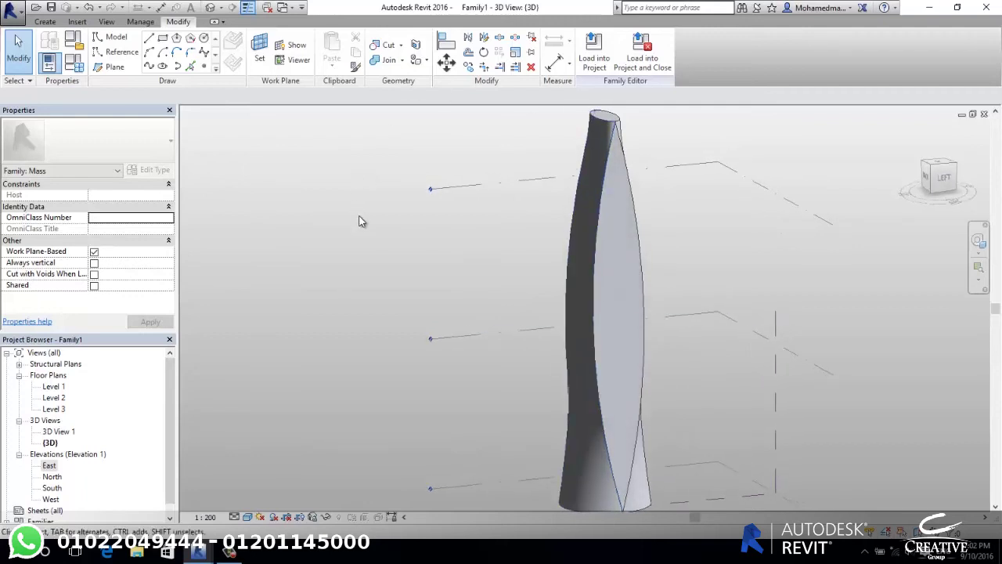
pyautogui.keyDown('shift'); pyautogui.moveTo(592, 236); pyautogui.dragTo(597, 236, button='middle'); pyautogui.keyUp('shift')
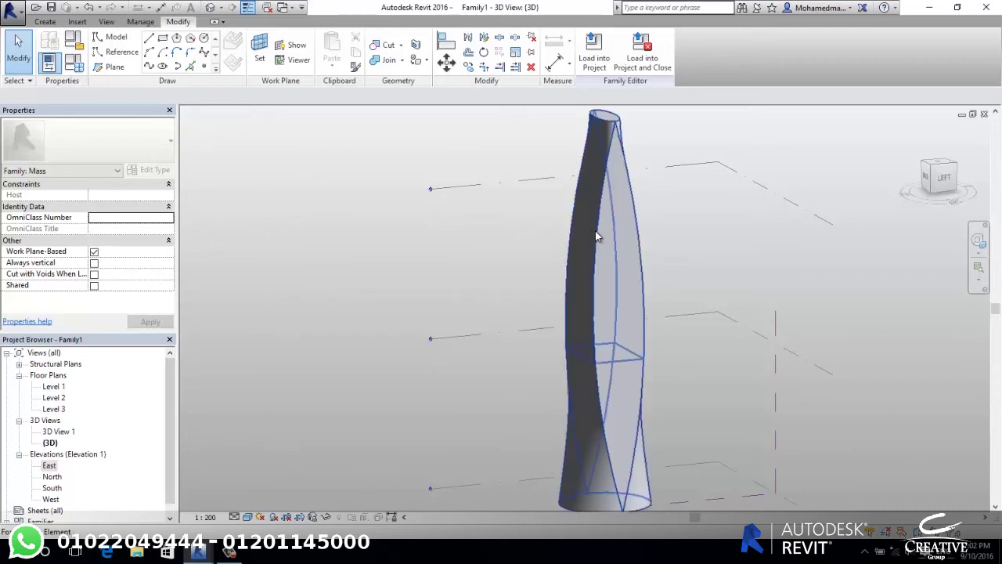
# With X-Ray on, select the middle rectangle profile and shift it left.
pyautogui.click(598, 236)
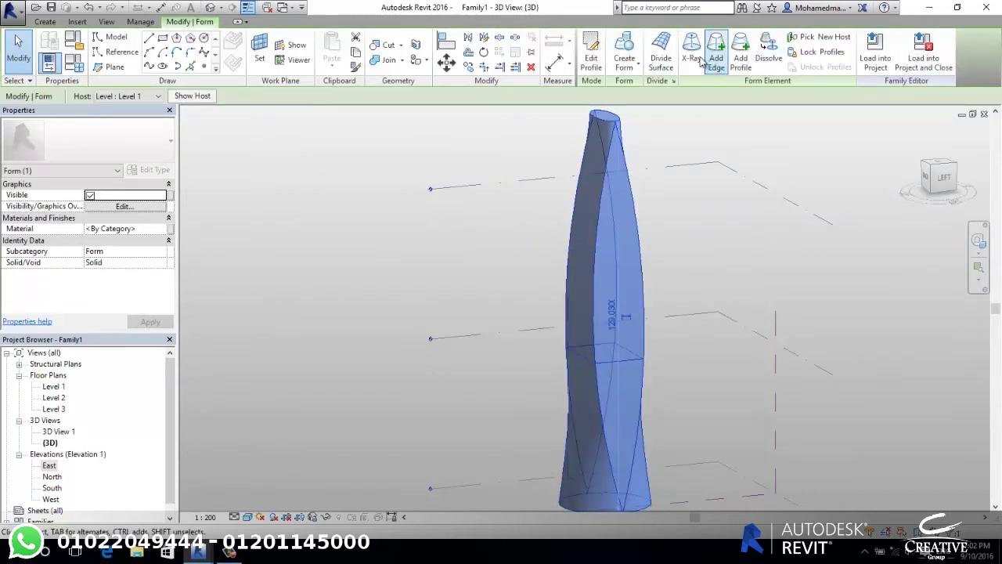
pyautogui.click(717, 62)
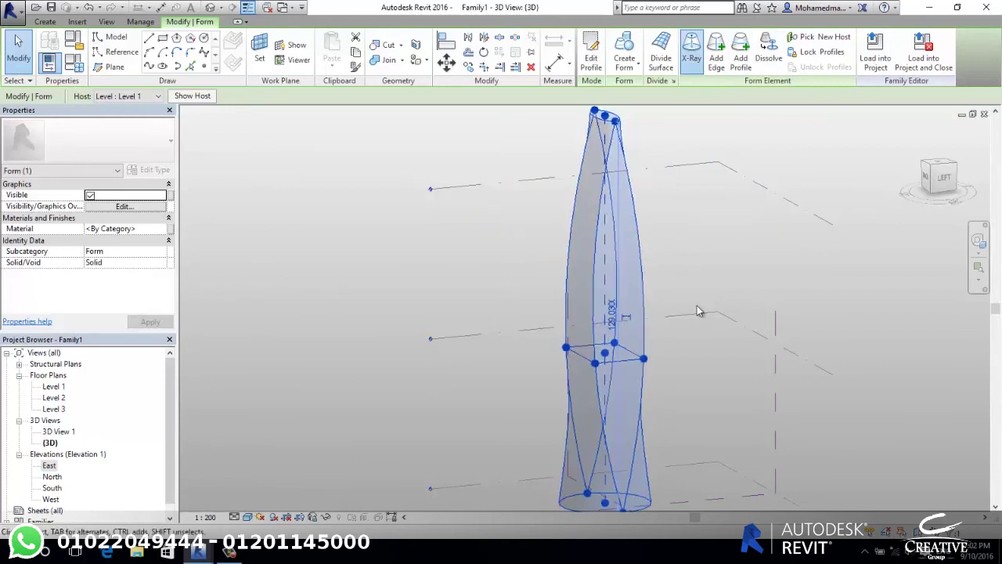
pyautogui.click(576, 349)
pyautogui.press('Tab')
pyautogui.press('Tab')
pyautogui.click(580, 360)
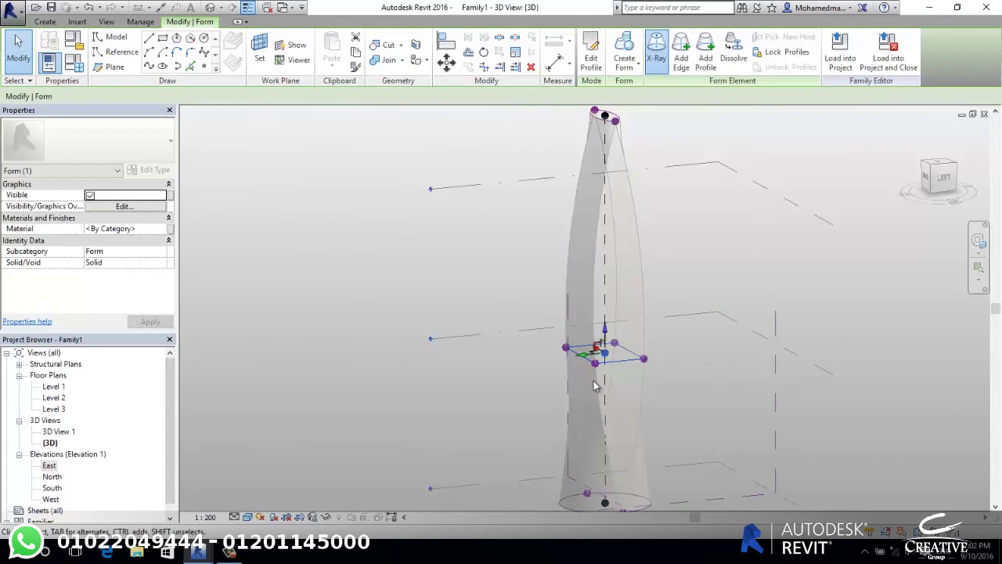
pyautogui.keyDown('shift'); pyautogui.moveTo(631, 422); pyautogui.dragTo(633, 424, button='middle'); pyautogui.keyUp('shift')
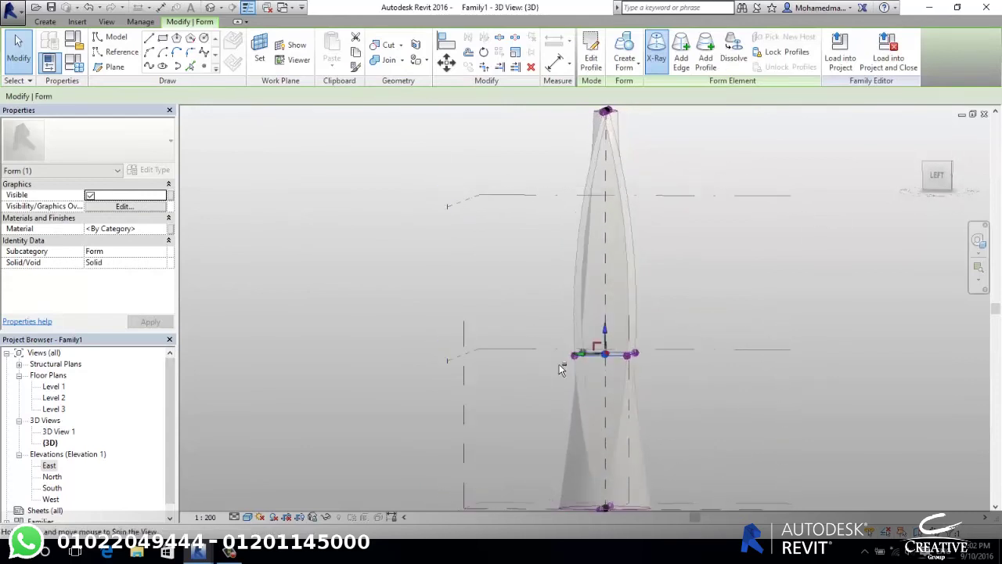
pyautogui.moveTo(571, 358); pyautogui.dragTo(630, 361)
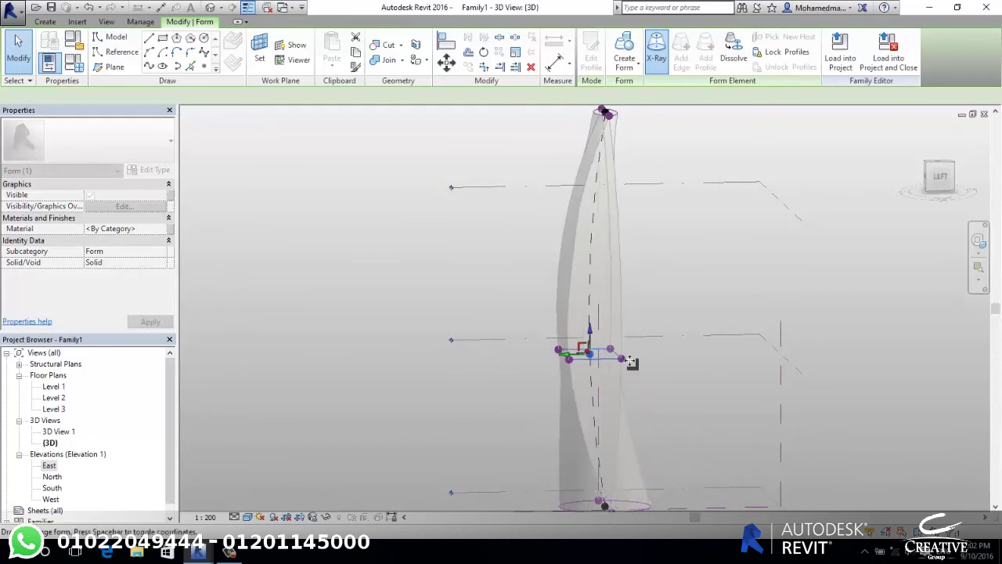
pyautogui.click(689, 280)
pyautogui.scroll(-3, 654, 243)
pyautogui.moveTo(708, 442)
pyautogui.keyDown('shift'); pyautogui.mouseDown(button='middle')
pyautogui.moveTo(651, 464)
pyautogui.moveTo(635, 451)
pyautogui.mouseUp(button='middle'); pyautogui.keyUp('shift')
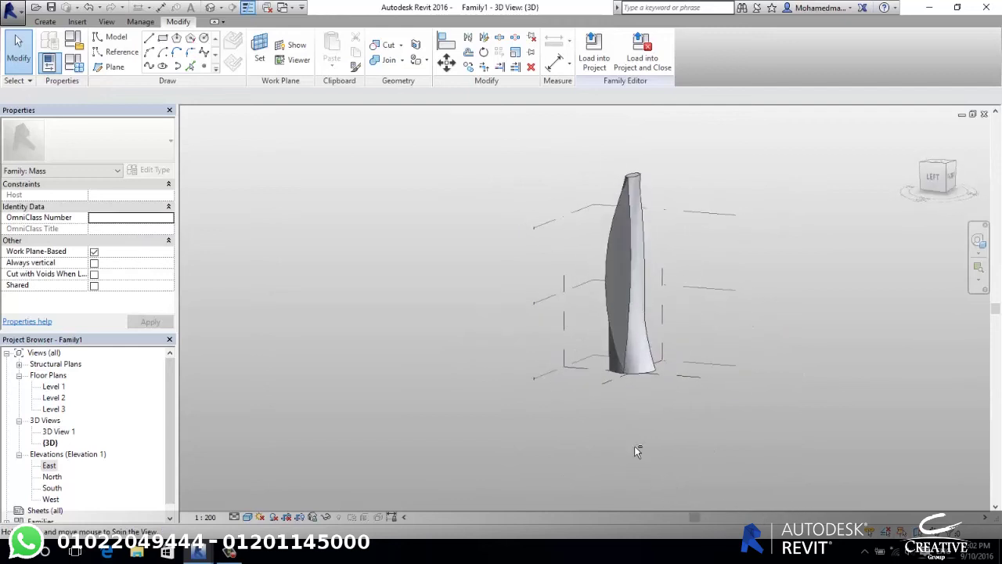
# Orbit behind the tower, then select and clear the whole form.
pyautogui.moveTo(640, 315)
pyautogui.keyDown('shift'); pyautogui.mouseDown(button='middle')
pyautogui.moveTo(756, 394)
pyautogui.moveTo(850, 318)
pyautogui.mouseUp(button='middle'); pyautogui.keyUp('shift')
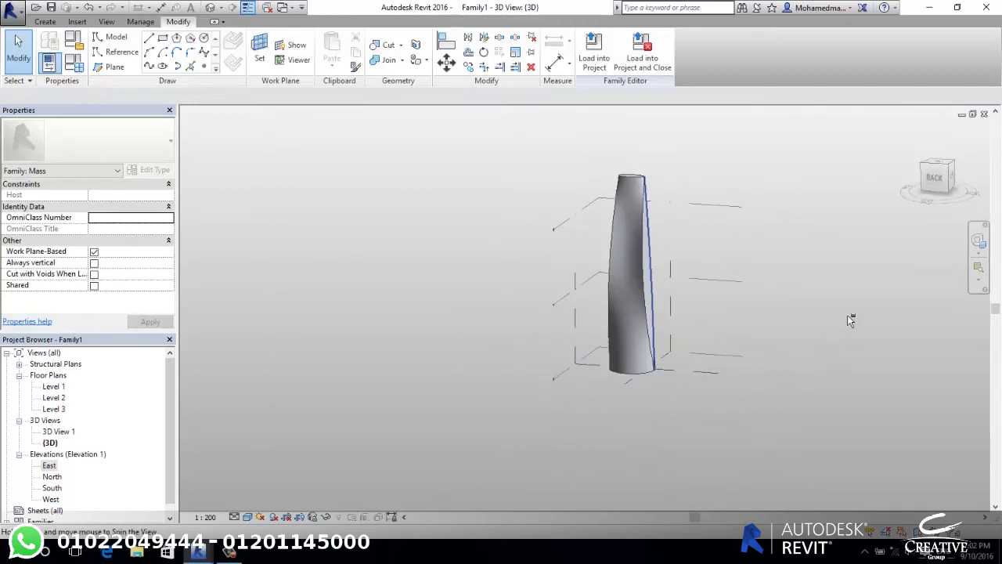
pyautogui.scroll(3, 648, 279)
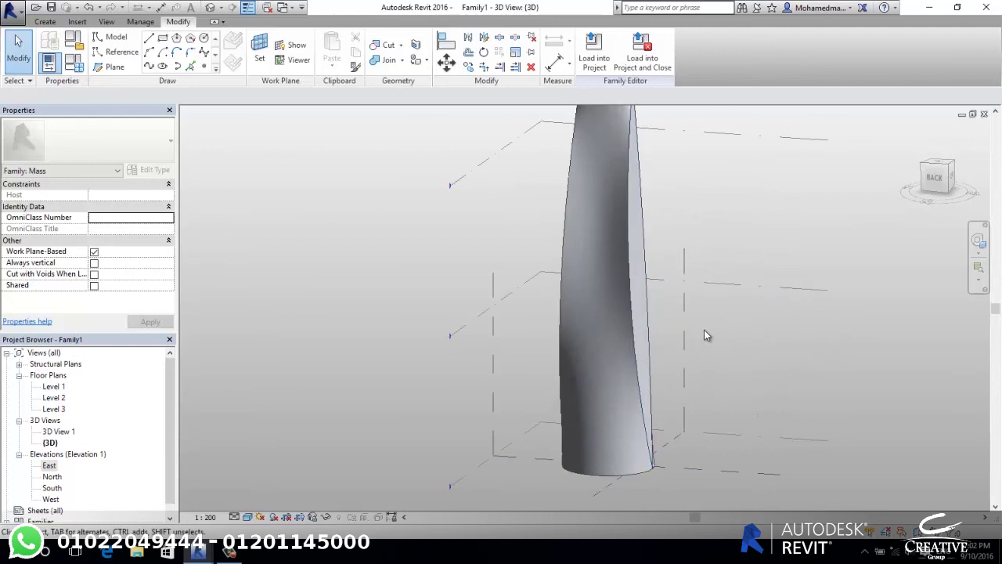
pyautogui.scroll(-2, 708, 338)
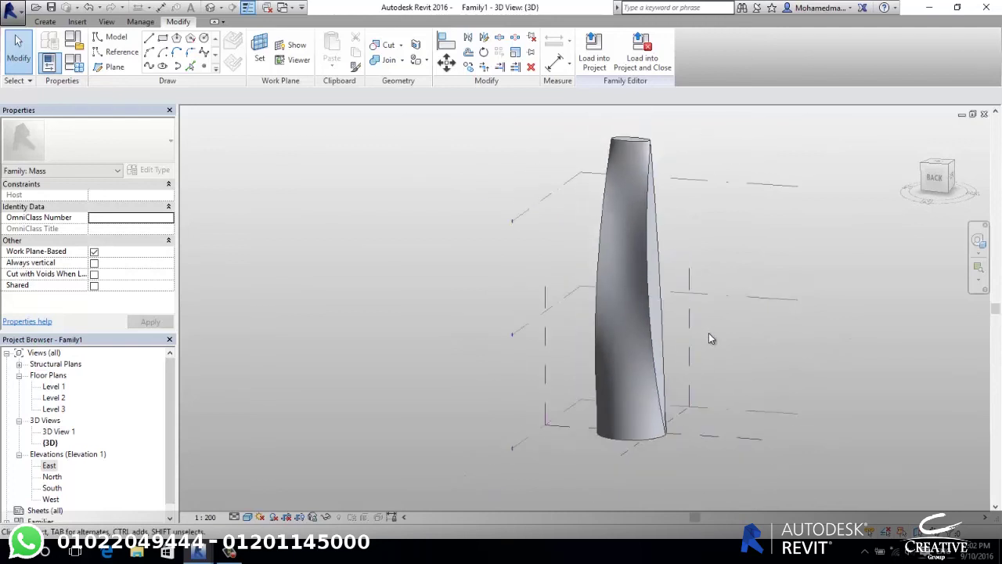
pyautogui.press('Tab')
pyautogui.click(647, 213)
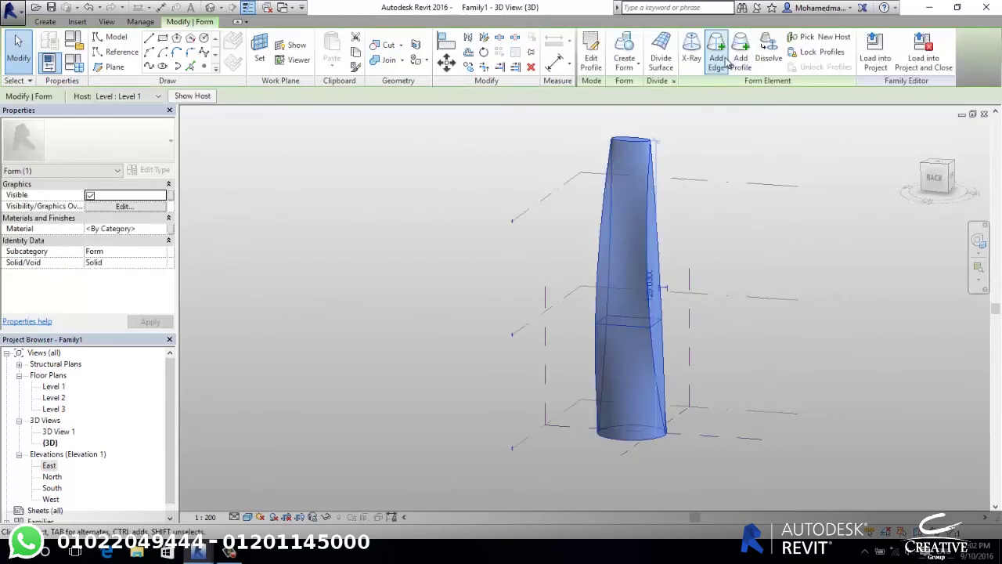
pyautogui.press('Escape')
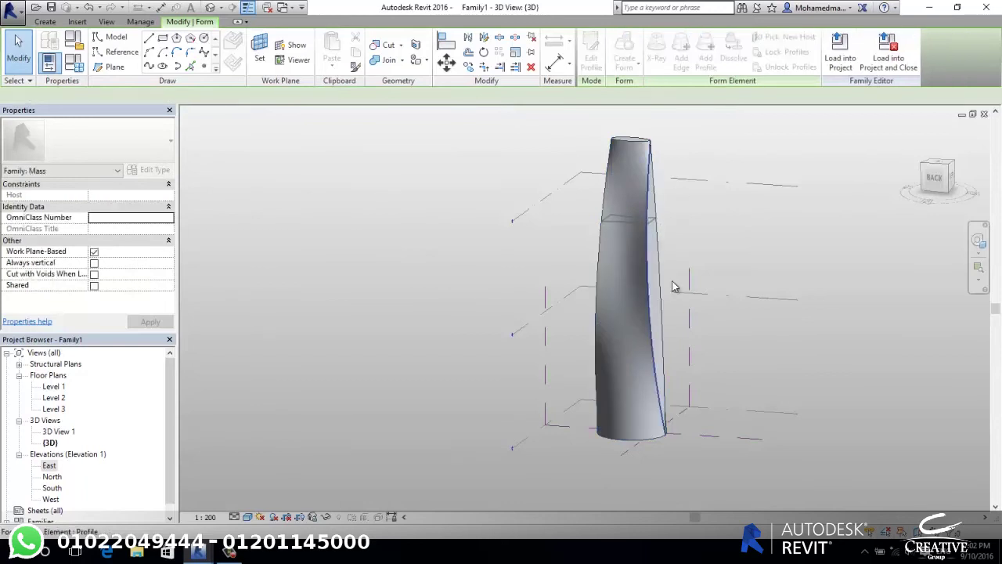
pyautogui.click(671, 286)
pyautogui.press('Escape')
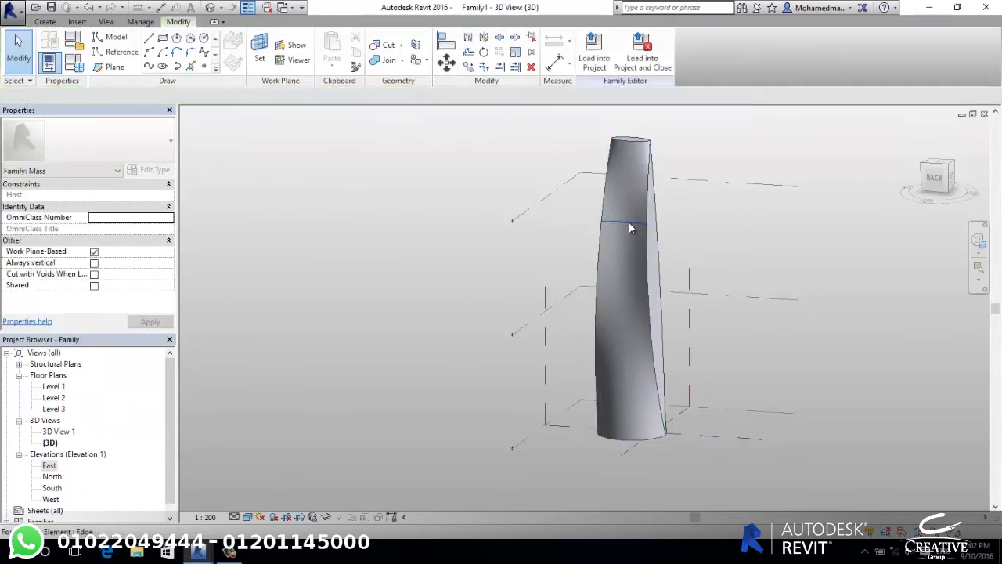
# Push a mid-height edge sideways to bend the tower into an S-curve.
pyautogui.click(631, 228)
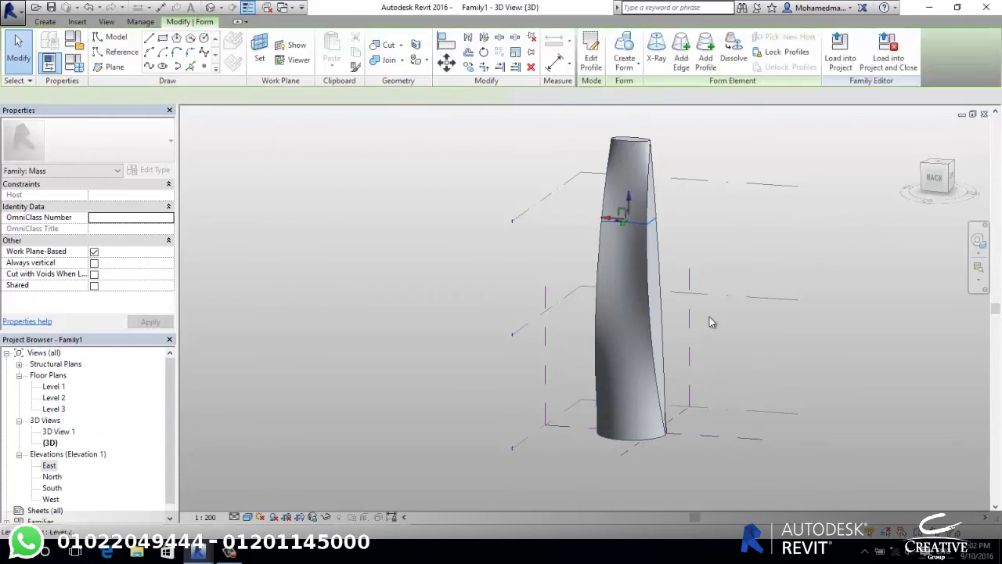
pyautogui.keyDown('shift'); pyautogui.moveTo(699, 351); pyautogui.dragTo(546, 320, button='middle'); pyautogui.keyUp('shift')
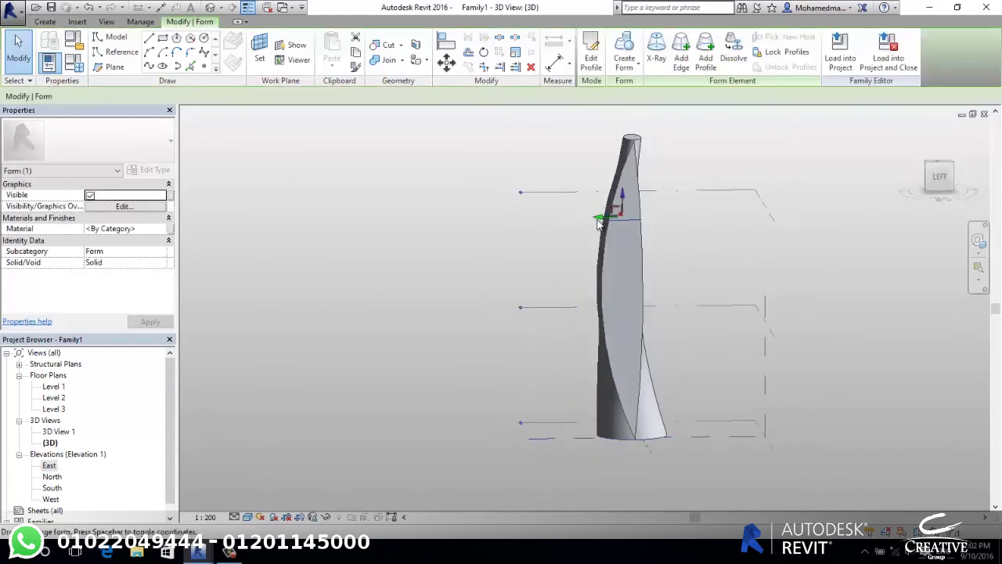
pyautogui.moveTo(600, 226); pyautogui.dragTo(626, 225)
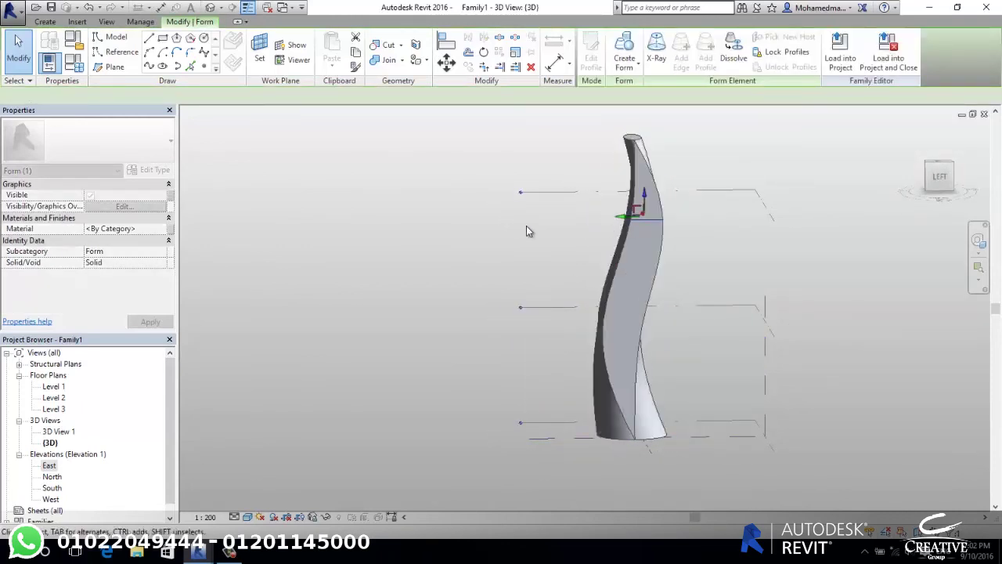
pyautogui.click(529, 270)
pyautogui.moveTo(572, 306)
pyautogui.keyDown('shift'); pyautogui.mouseDown(button='middle')
pyautogui.moveTo(831, 387)
pyautogui.moveTo(506, 380)
pyautogui.mouseUp(button='middle'); pyautogui.keyUp('shift')
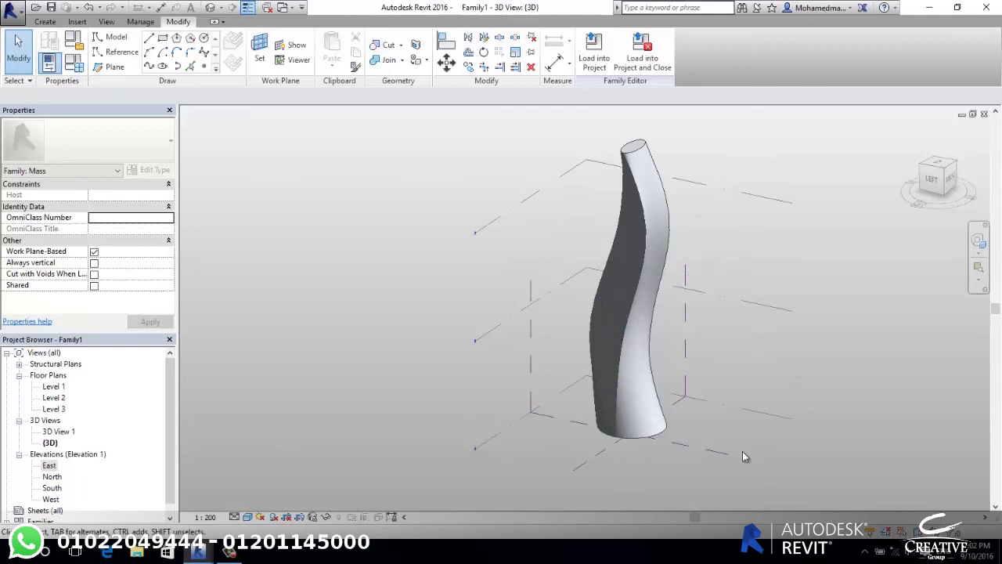
pyautogui.moveTo(687, 428)
pyautogui.keyDown('shift'); pyautogui.mouseDown(button='middle')
pyautogui.moveTo(787, 391)
pyautogui.moveTo(642, 368)
pyautogui.mouseUp(button='middle'); pyautogui.keyUp('shift')
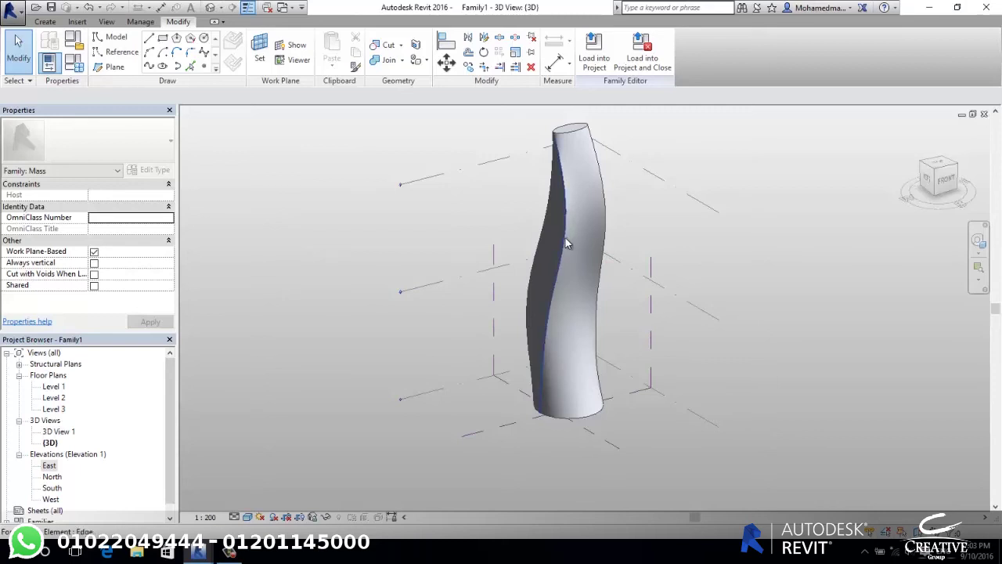
pyautogui.click(624, 209)
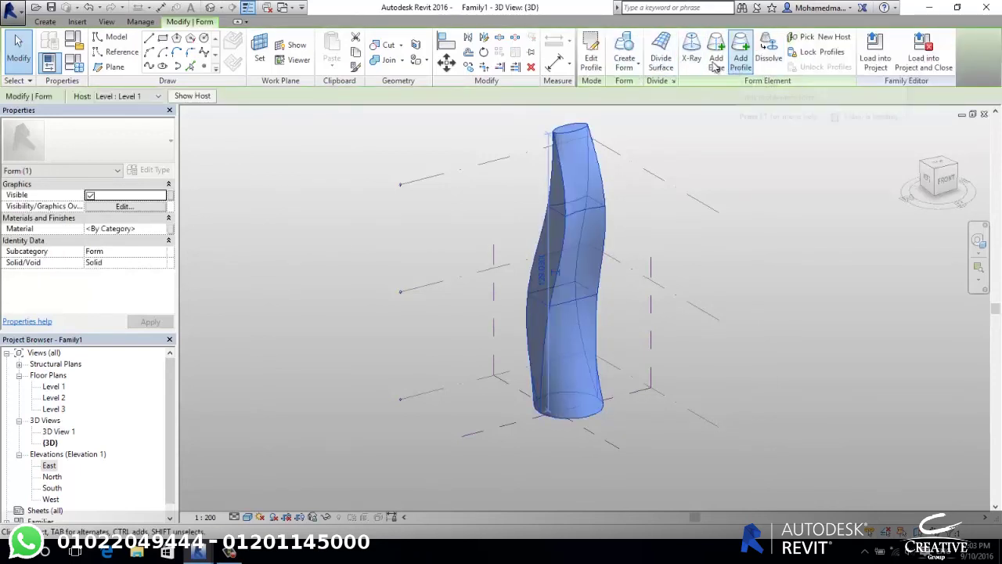
pyautogui.press('Escape')
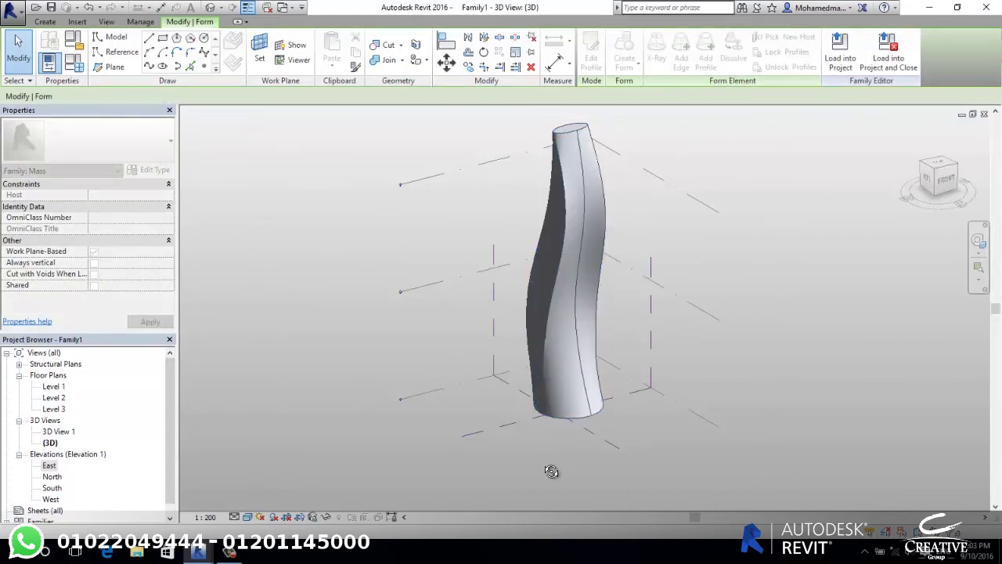
pyautogui.keyDown('shift'); pyautogui.moveTo(551, 470); pyautogui.dragTo(592, 476, button='middle'); pyautogui.keyUp('shift')
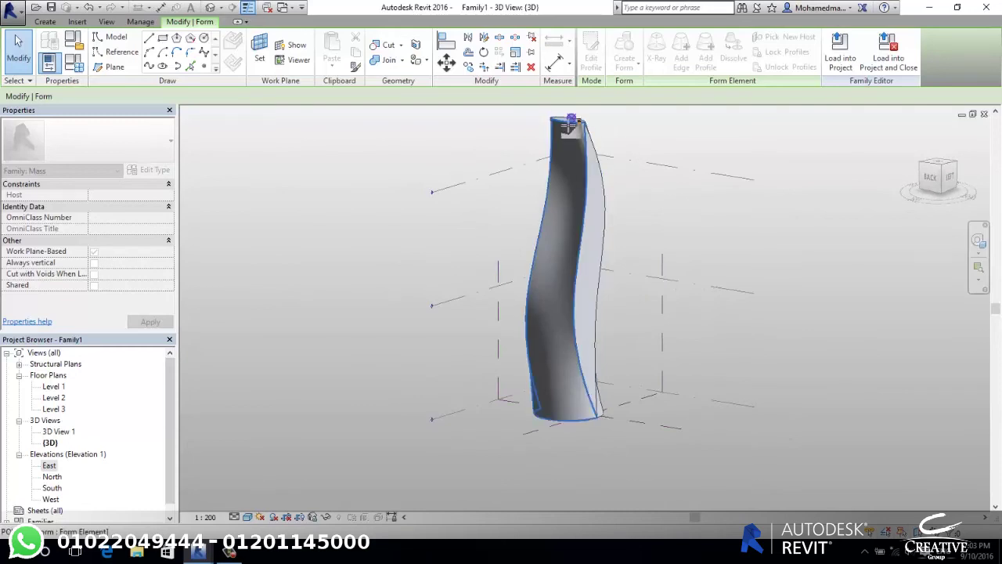
pyautogui.click(842, 311)
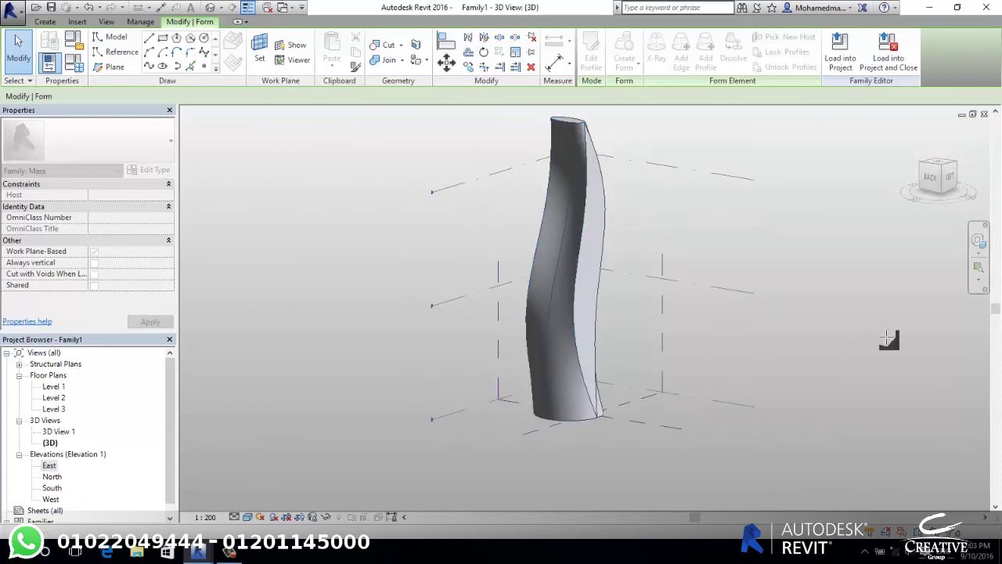
pyautogui.moveTo(596, 399)
pyautogui.keyDown('shift'); pyautogui.mouseDown(button='middle')
pyautogui.moveTo(715, 409)
pyautogui.moveTo(745, 375)
pyautogui.moveTo(686, 405)
pyautogui.moveTo(662, 373)
pyautogui.moveTo(587, 402)
pyautogui.moveTo(635, 428)
pyautogui.moveTo(497, 306)
pyautogui.moveTo(619, 342)
pyautogui.moveTo(641, 292)
pyautogui.moveTo(496, 316)
pyautogui.moveTo(495, 333)
pyautogui.moveTo(453, 356)
pyautogui.mouseUp(button='middle'); pyautogui.keyUp('shift')
pyautogui.scroll(-3, 635, 427)
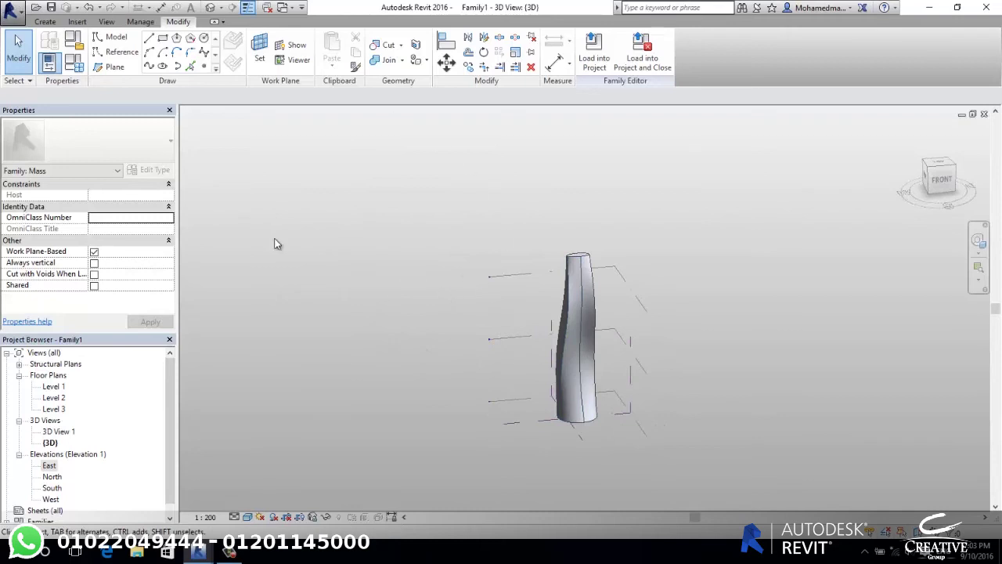
# Create a new project from the Architectural Template.
pyautogui.click(14, 10)
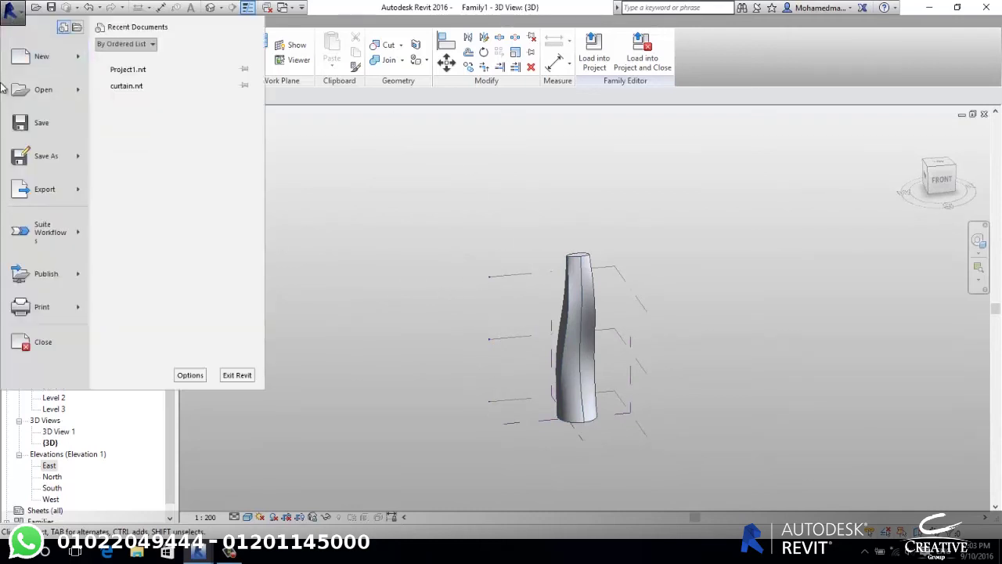
pyautogui.click(697, 271)
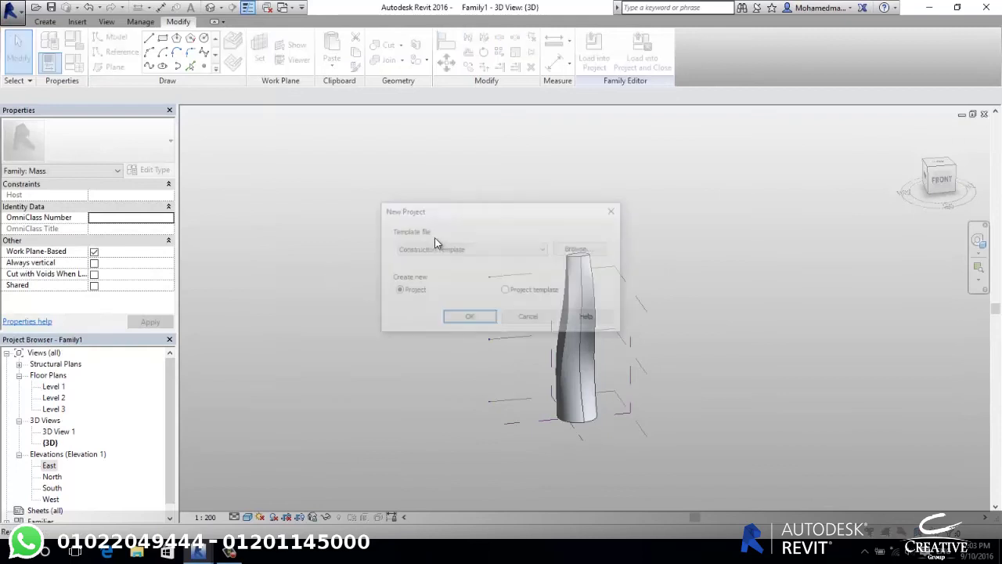
pyautogui.click(450, 247)
pyautogui.click(437, 277)
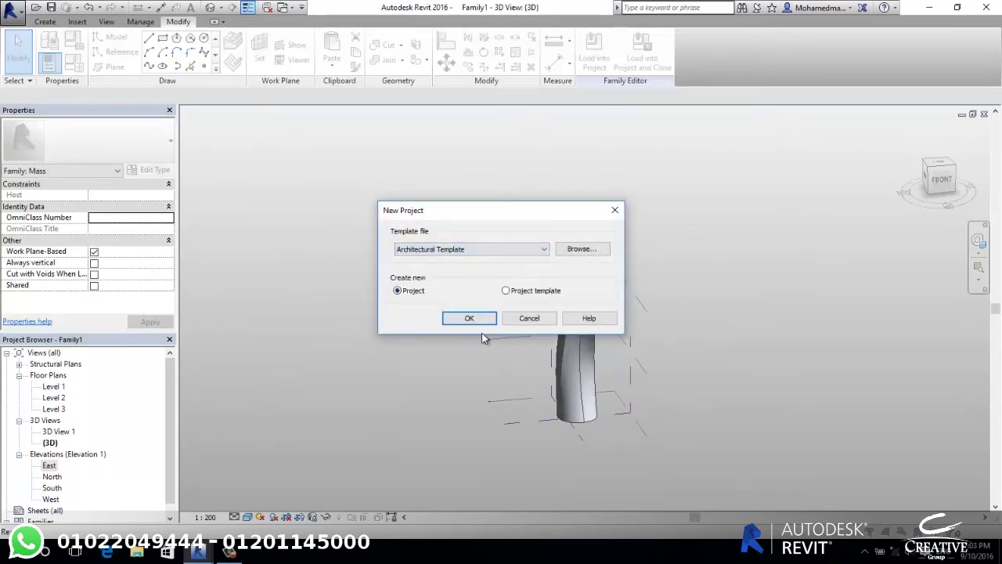
pyautogui.click(469, 318)
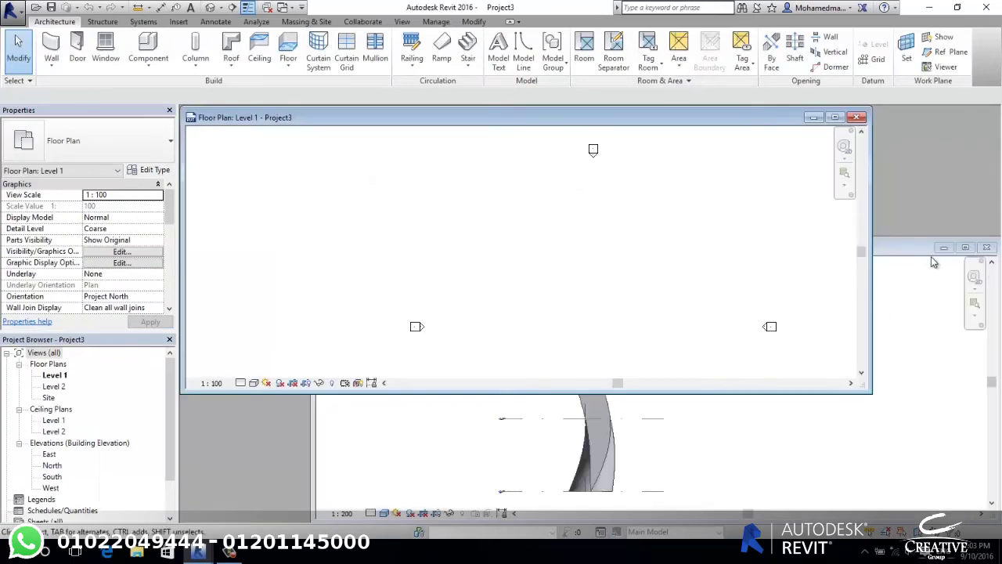
# Return to the tower family window, maximised in its 3D view.
pyautogui.click(933, 262)
pyautogui.click(965, 247)
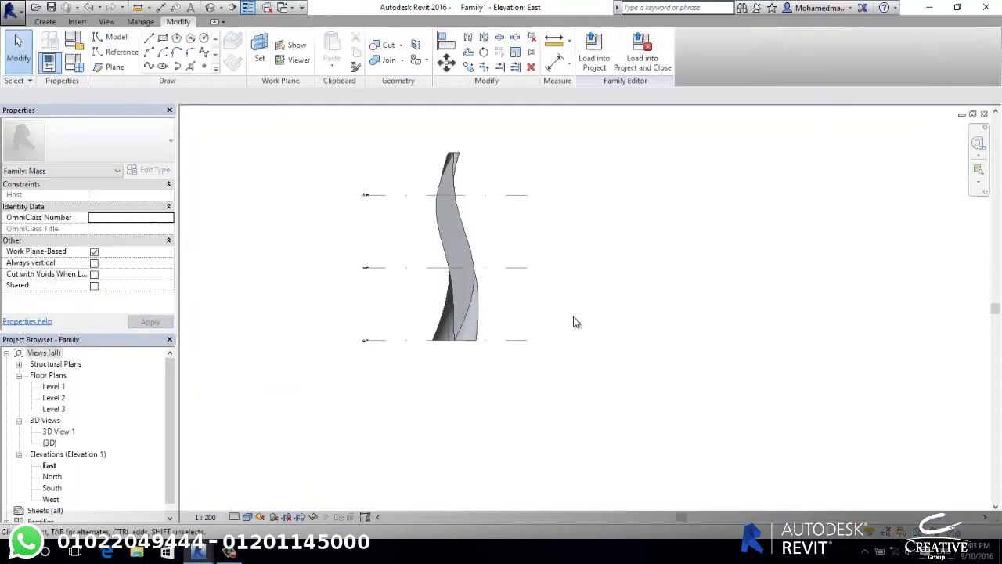
pyautogui.click(210, 8)
pyautogui.keyDown('shift'); pyautogui.moveTo(653, 413); pyautogui.dragTo(721, 436, button='middle'); pyautogui.keyUp('shift')
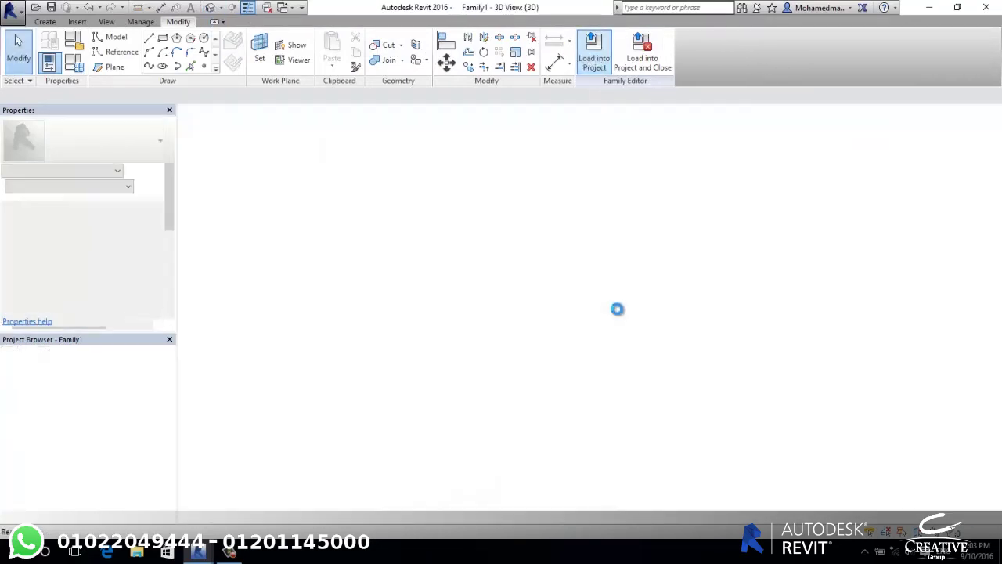
# Place one tower mass instance on Level 1 and switch to the 3D view.
pyautogui.click(578, 321)
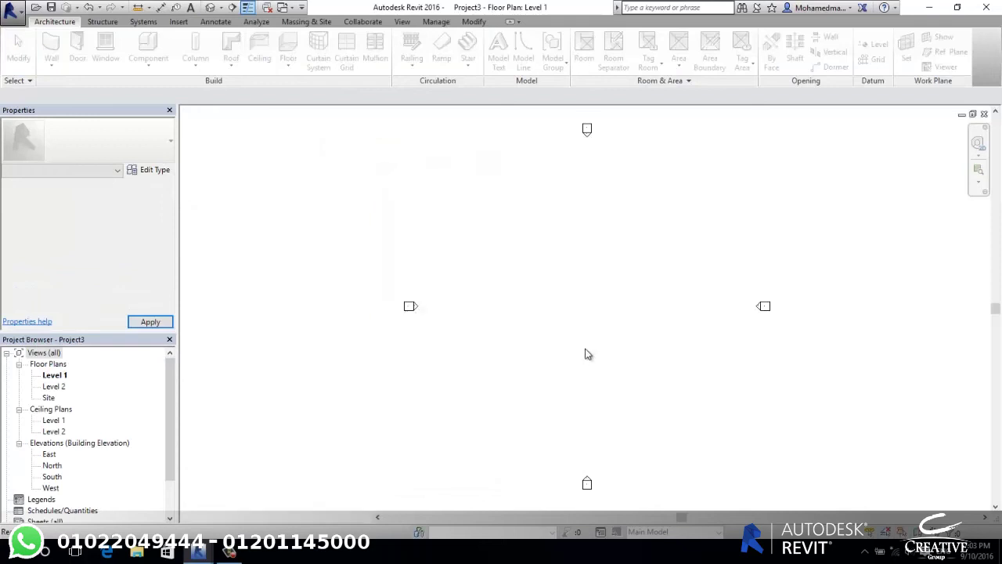
pyautogui.scroll(-5, 460, 255)
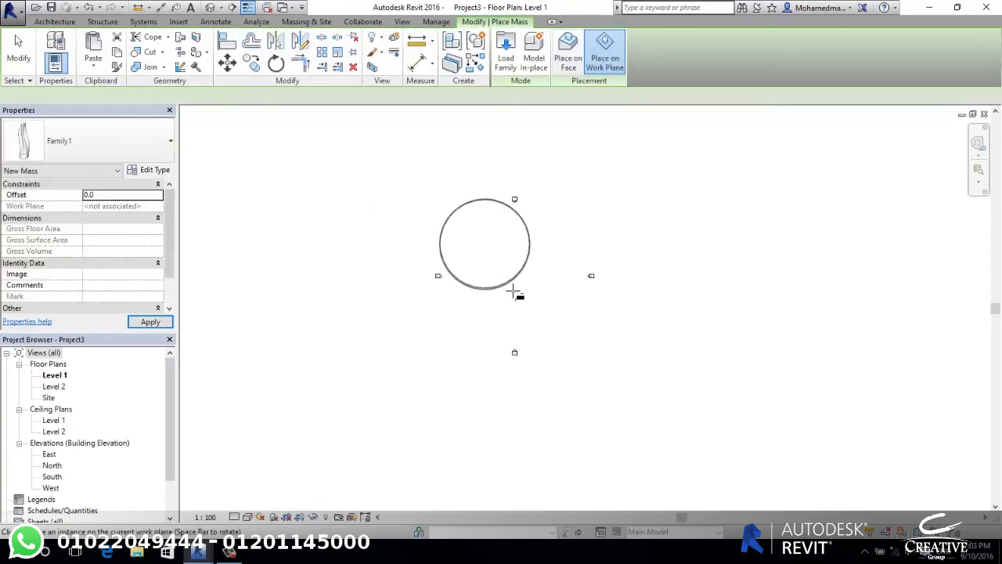
pyautogui.click(501, 196)
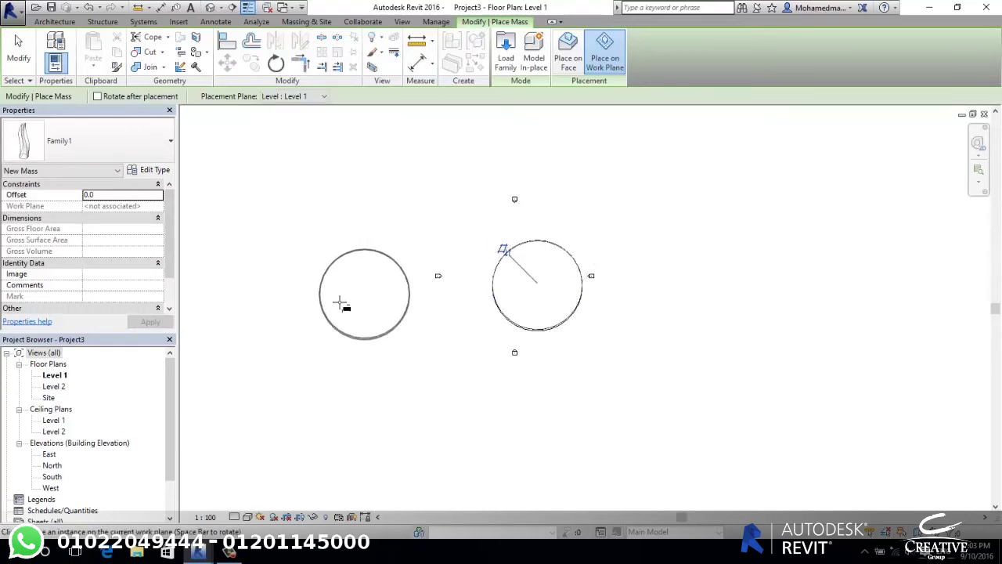
pyautogui.press('Escape')
pyautogui.press('Escape')
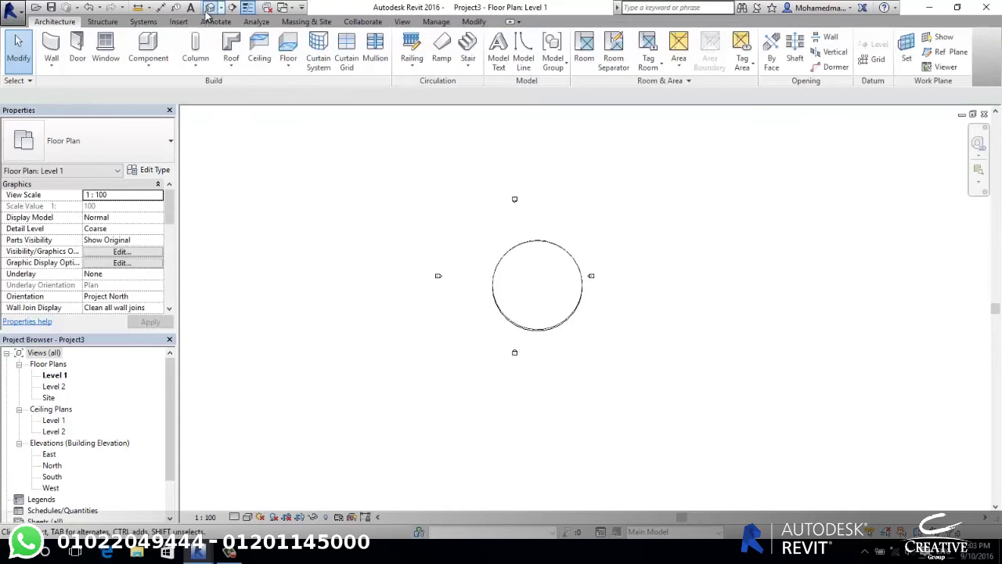
pyautogui.click(208, 8)
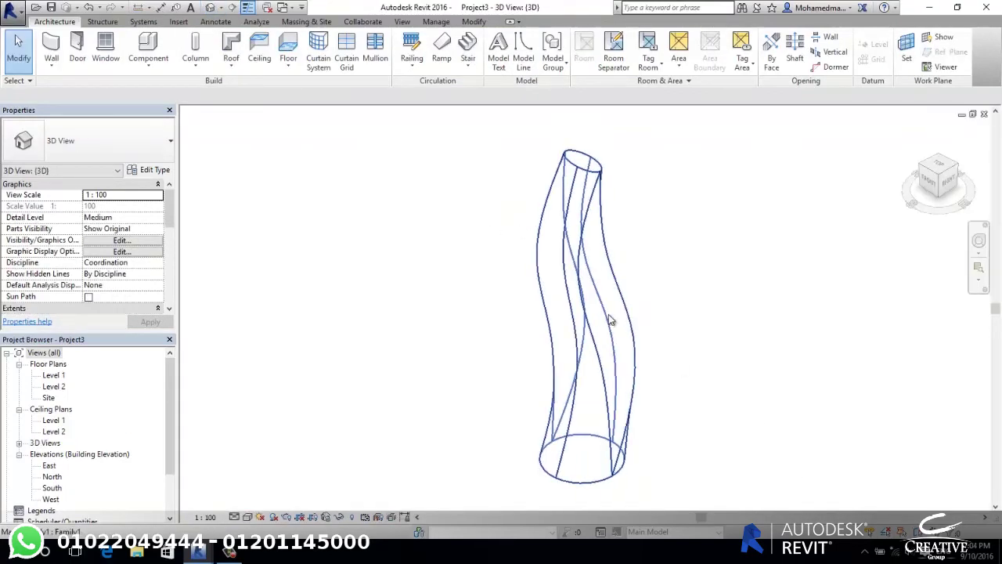
# Toggle Show Mass on the Massing & Site tab and open the East elevation.
pyautogui.keyDown('shift'); pyautogui.moveTo(572, 445); pyautogui.dragTo(595, 450, button='middle'); pyautogui.keyUp('shift')
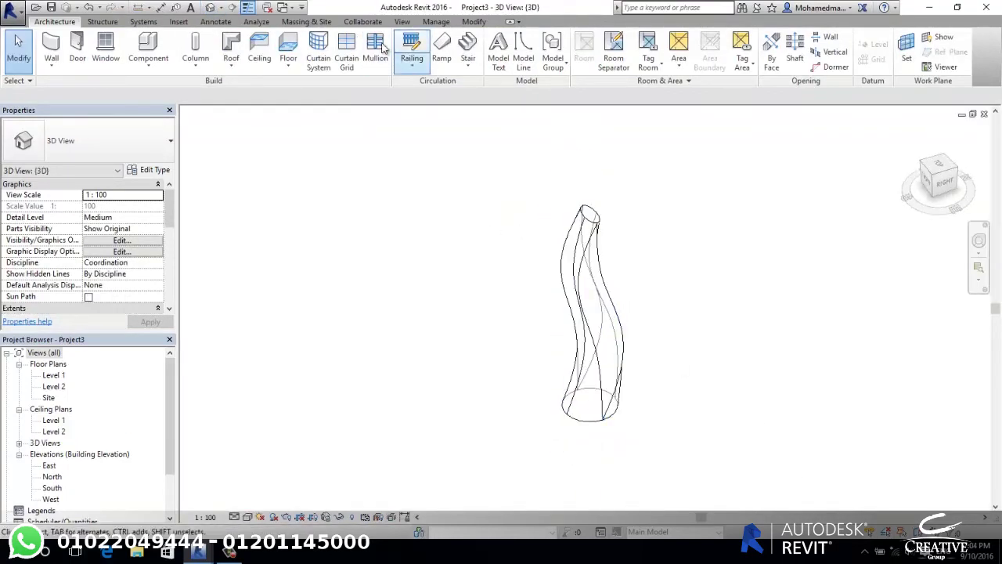
pyautogui.click(311, 22)
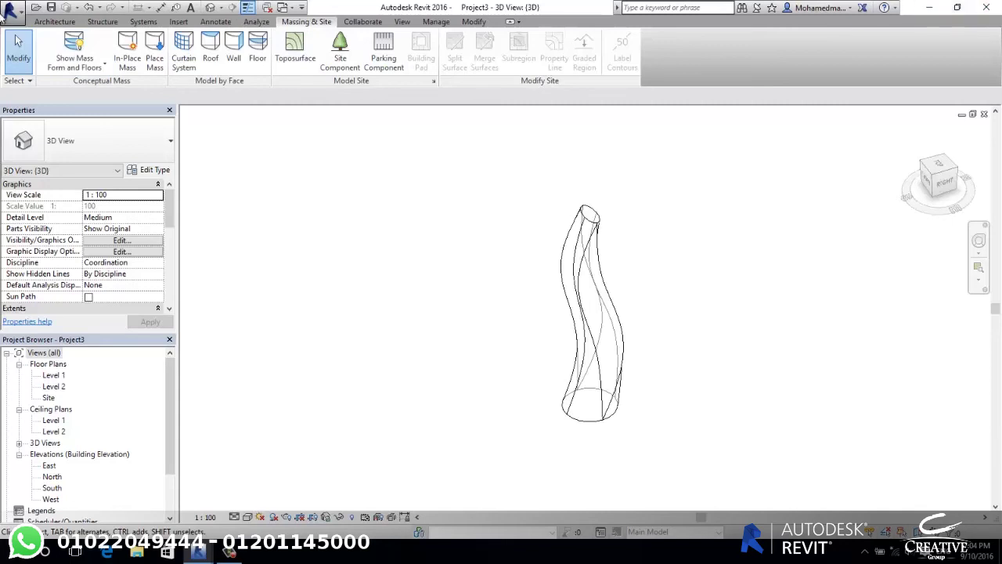
pyautogui.click(94, 47)
pyautogui.click(97, 47)
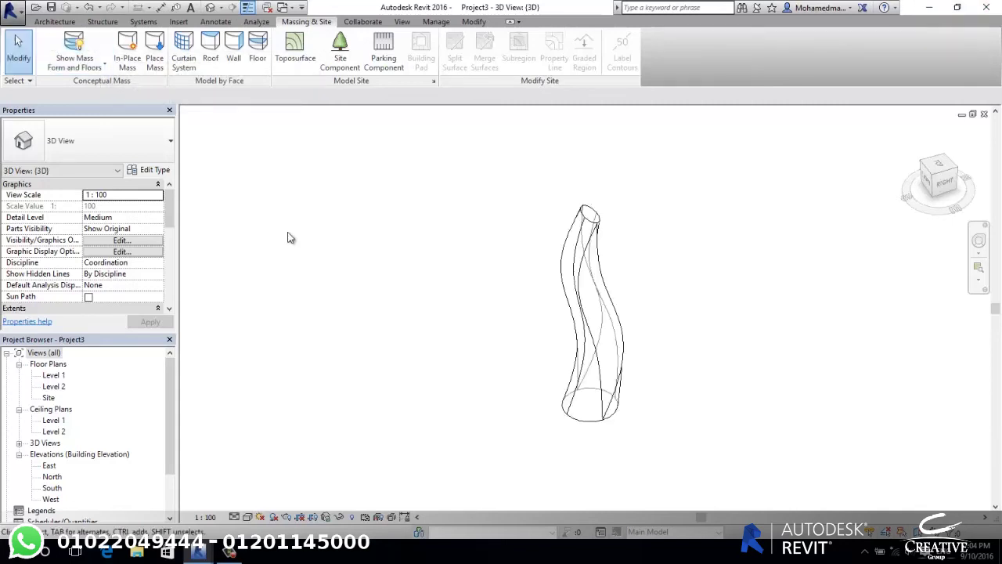
pyautogui.doubleClick(48, 466)
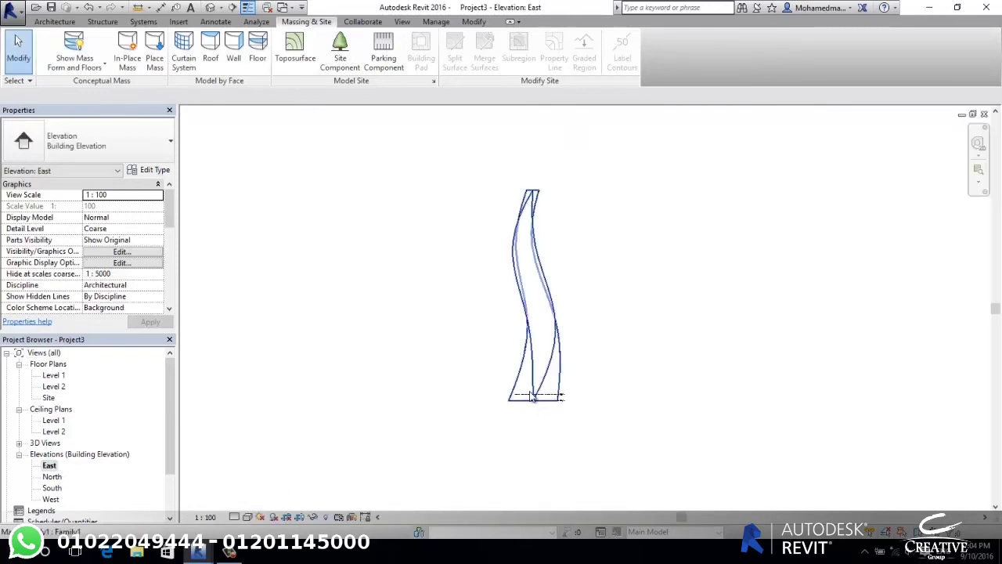
# Switch project length units to metres so Level 2 reads 4, then select Level 2 to array it.
pyautogui.scroll(2, 564, 444)
pyautogui.scroll(2, 552, 391)
pyautogui.scroll(3, 543, 423)
pyautogui.scroll(3, 543, 422)
pyautogui.press('u')
pyautogui.press('n')
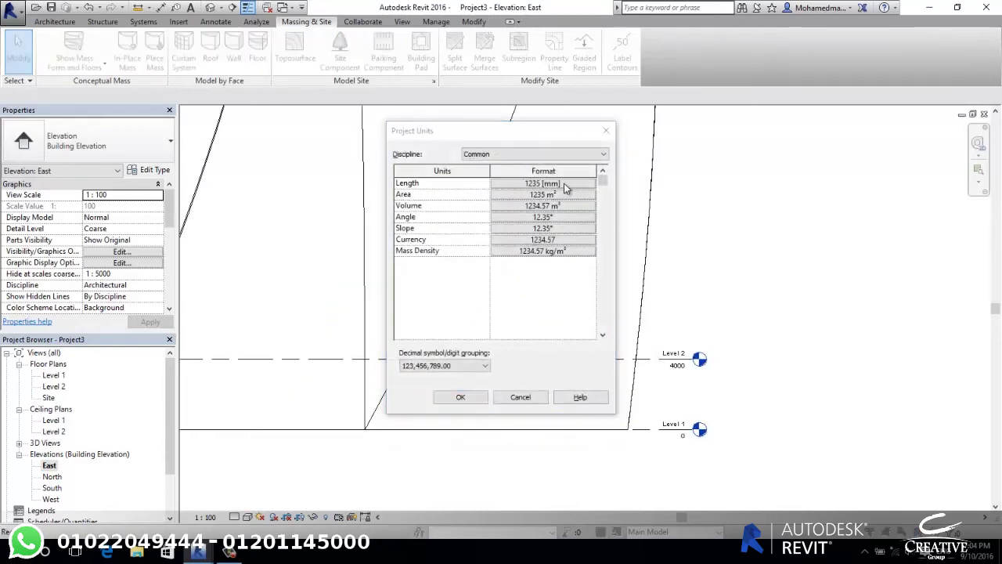
pyautogui.click(564, 183)
pyautogui.click(548, 205)
pyautogui.click(509, 276)
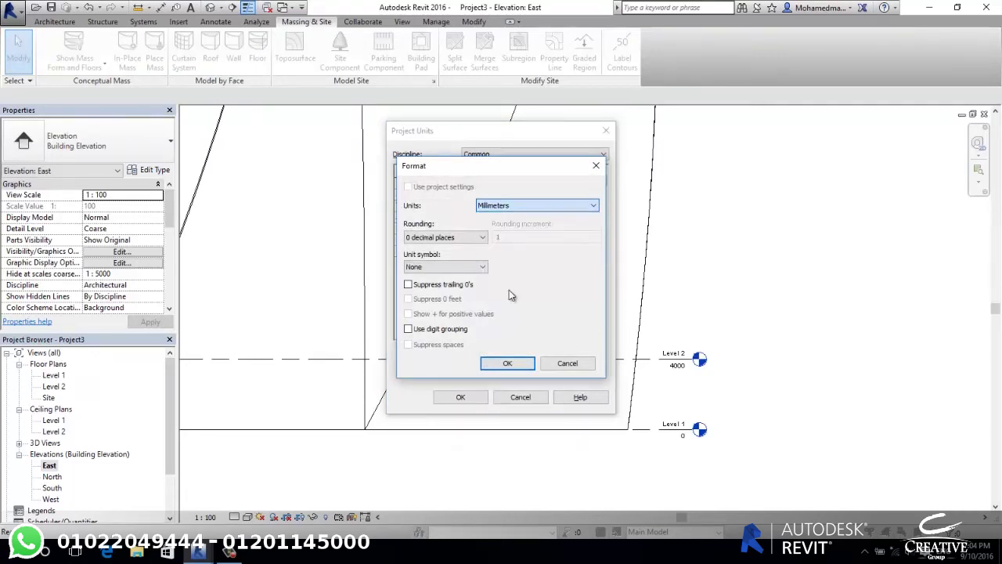
pyautogui.click(508, 362)
pyautogui.click(460, 397)
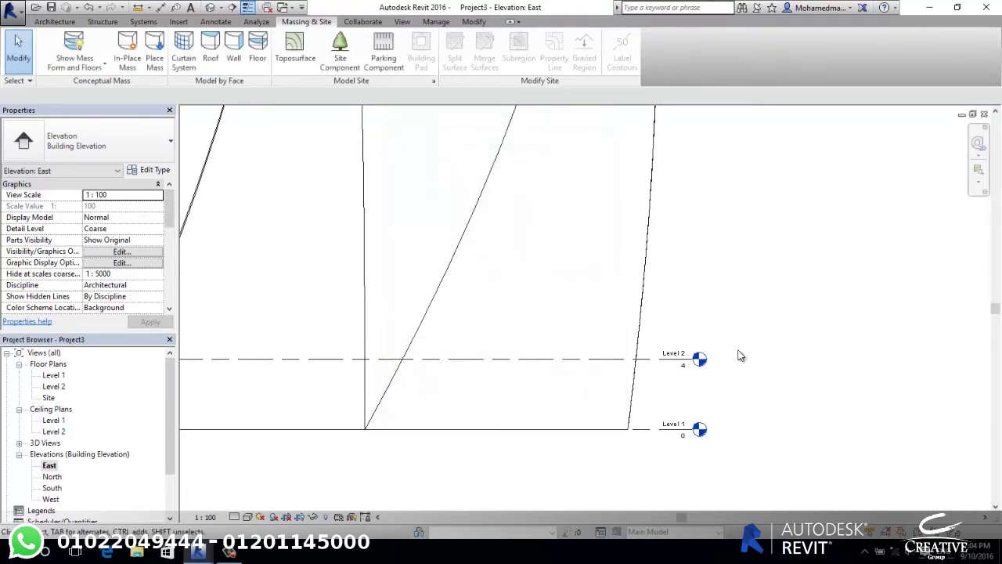
pyautogui.click(522, 359)
pyautogui.click(321, 52)
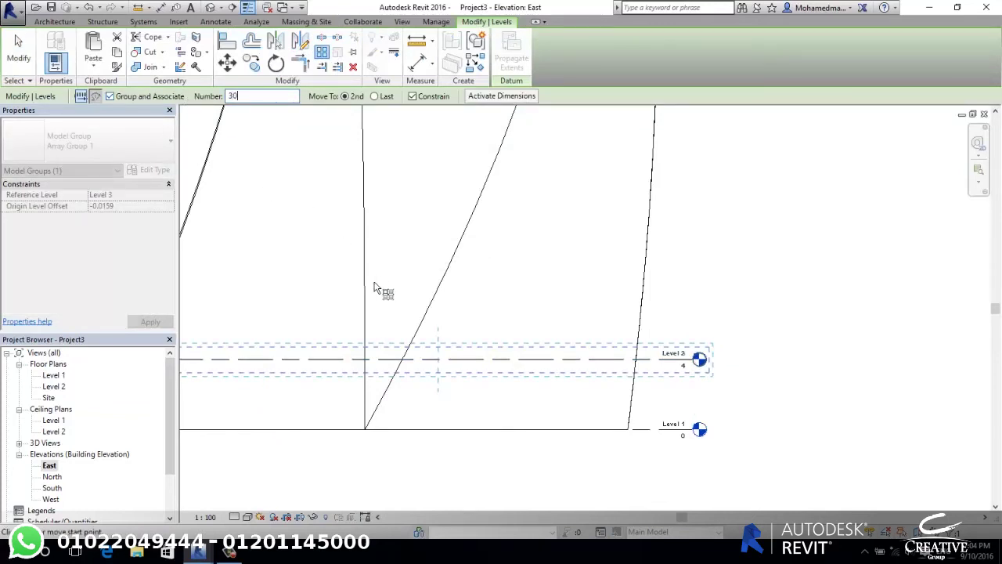
# Array Level 2 into 30 levels at 4 m spacing.
pyautogui.click(350, 360)
pyautogui.write('4')
pyautogui.press('Return')
pyautogui.scroll(-3, 505, 376)
pyautogui.scroll(-3, 505, 377)
pyautogui.press('Escape')
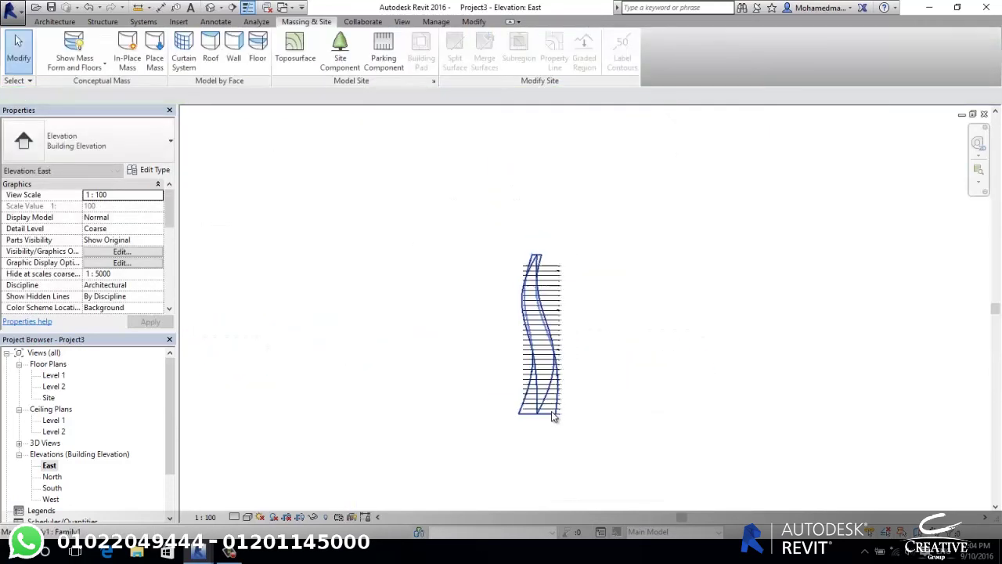
pyautogui.scroll(2, 539, 235)
pyautogui.scroll(3, 538, 208)
pyautogui.scroll(3, 540, 209)
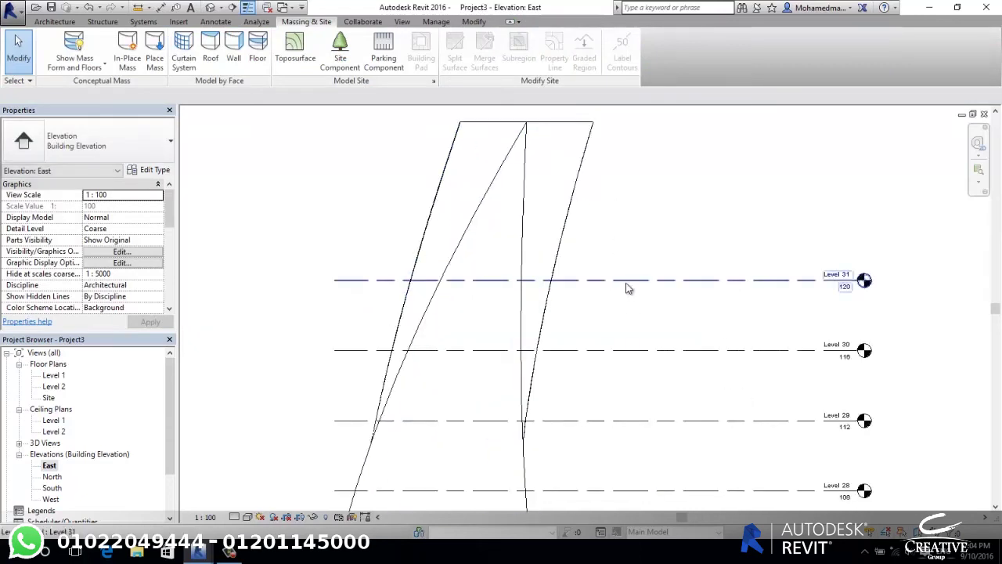
# Array Level 31 three times at 4 m spacing, reaching Level 33.
pyautogui.click(627, 280)
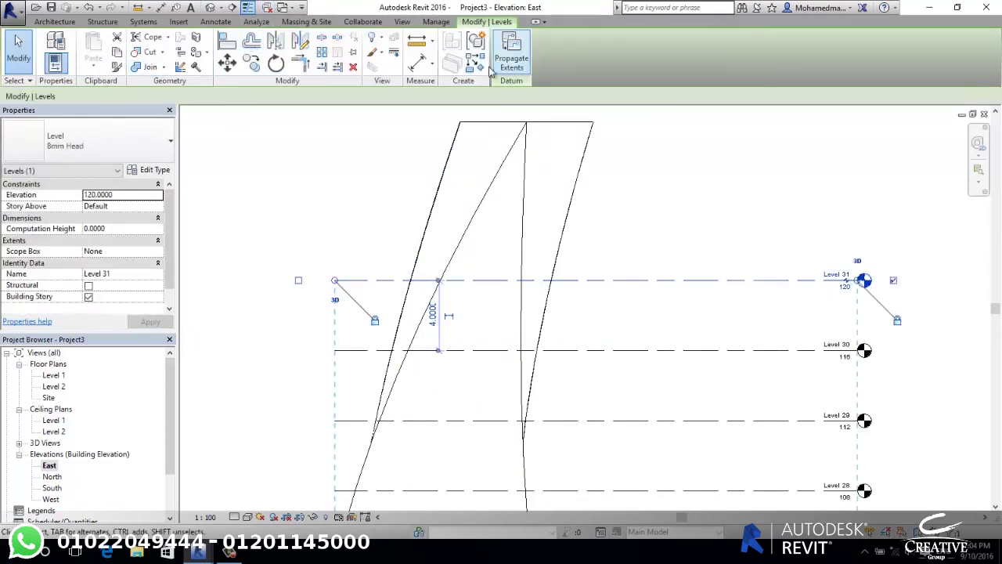
pyautogui.click(326, 66)
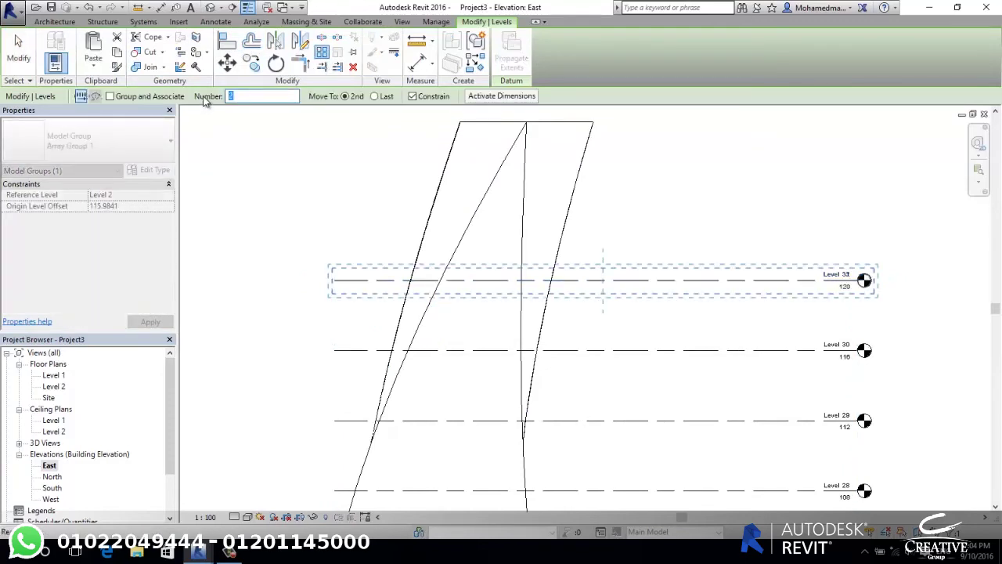
pyautogui.click(601, 282)
pyautogui.write('4')
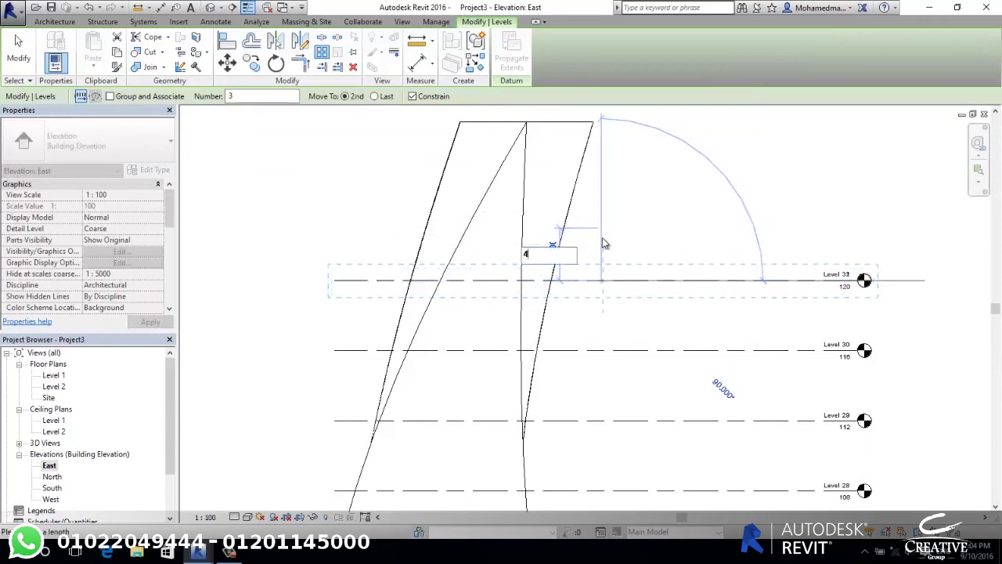
pyautogui.press('Return')
pyautogui.scroll(-3, 517, 290)
pyautogui.scroll(3, 548, 258)
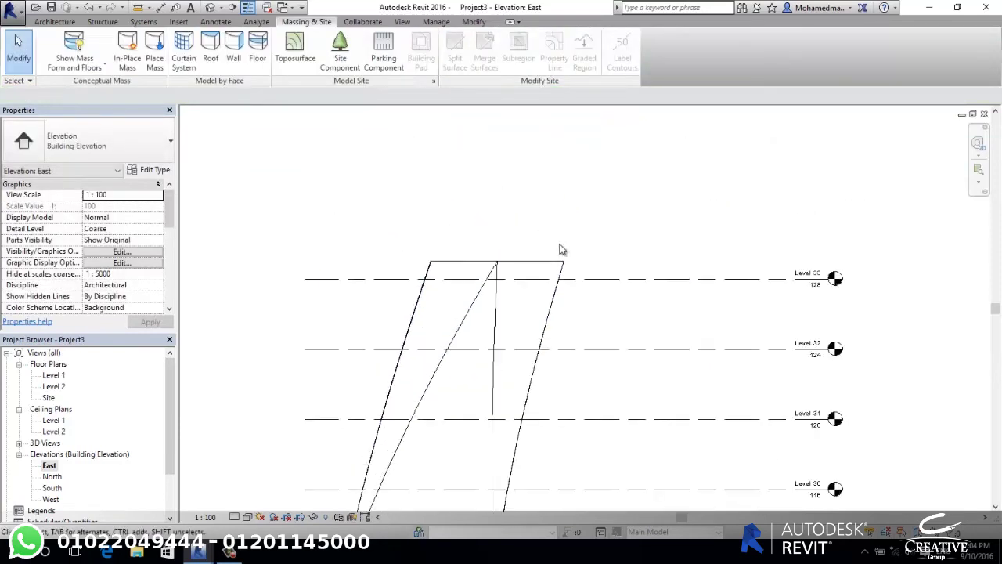
# Raise Level 33 slightly higher and zoom out to see all the levels.
pyautogui.click(593, 279)
pyautogui.scroll(2, 593, 274)
pyautogui.moveTo(592, 273)
pyautogui.mouseDown()
pyautogui.moveTo(595, 235)
pyautogui.moveTo(598, 250)
pyautogui.moveTo(577, 228)
pyautogui.mouseUp()
pyautogui.click(584, 217)
pyautogui.scroll(5, 580, 254)
pyautogui.click(570, 197)
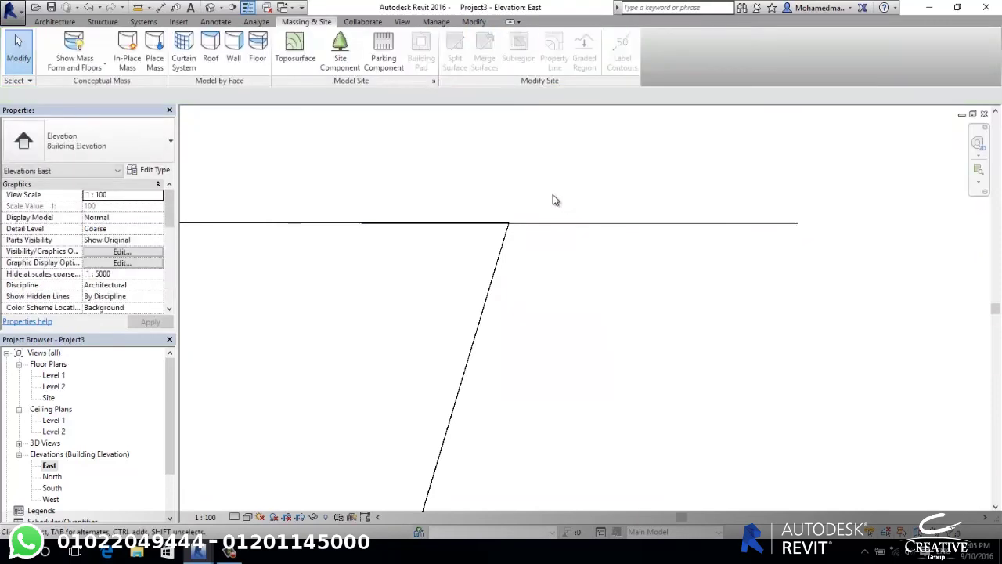
pyautogui.scroll(-3, 553, 245)
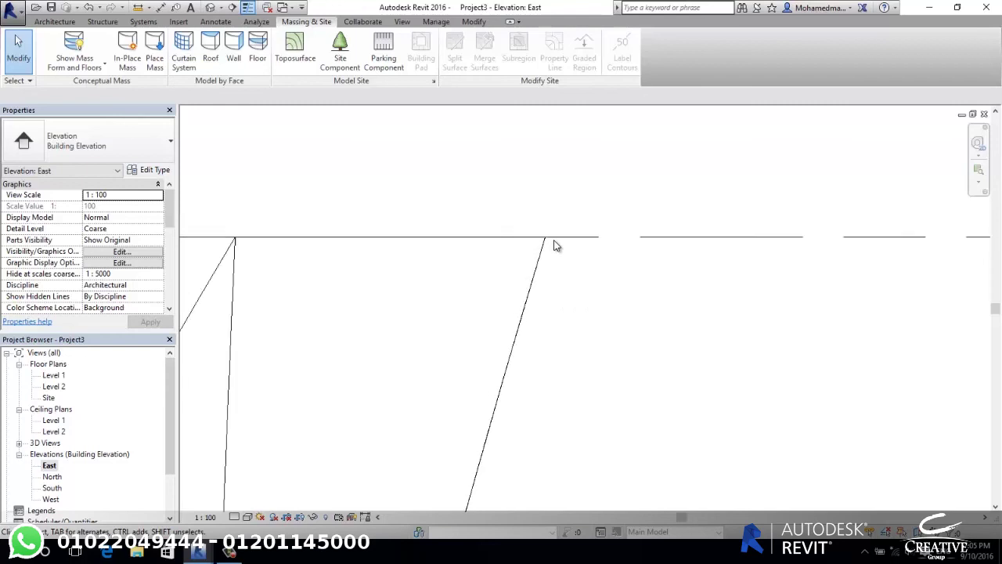
pyautogui.scroll(-2, 552, 245)
pyautogui.scroll(-3, 541, 242)
pyautogui.scroll(-1, 497, 192)
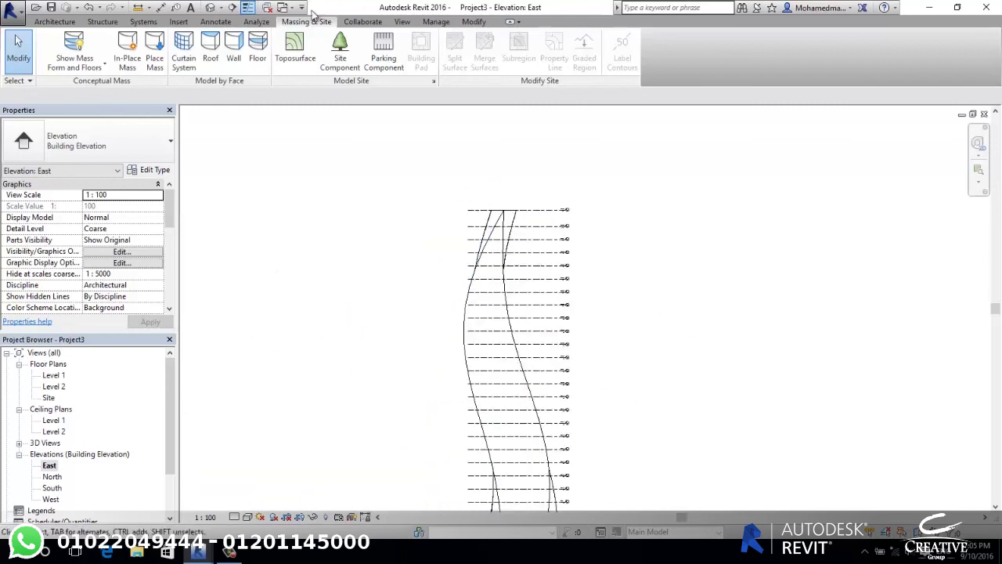
# In the default 3D view, add mass floors to the tower at Levels 1 through 33.
pyautogui.click(210, 8)
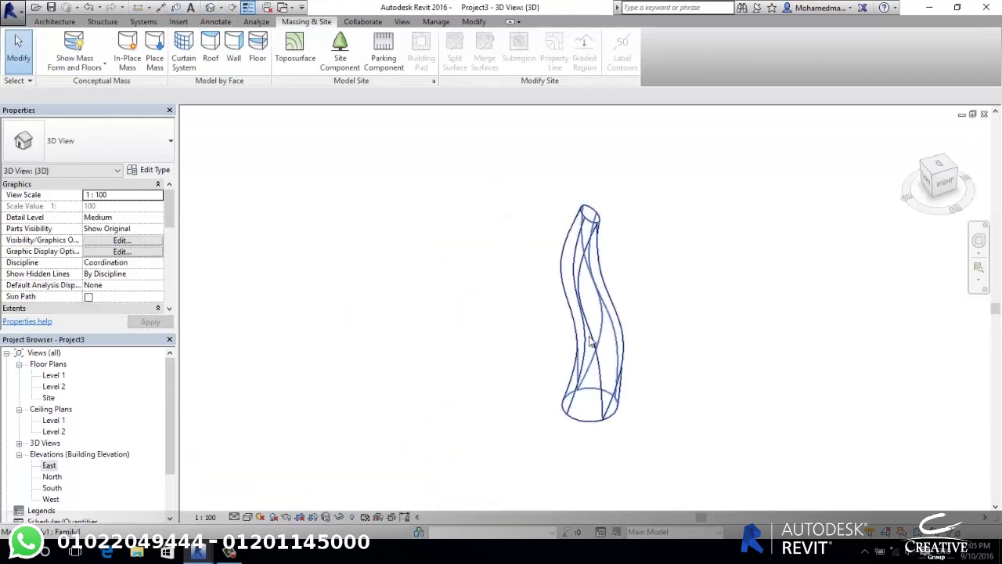
pyautogui.click(585, 259)
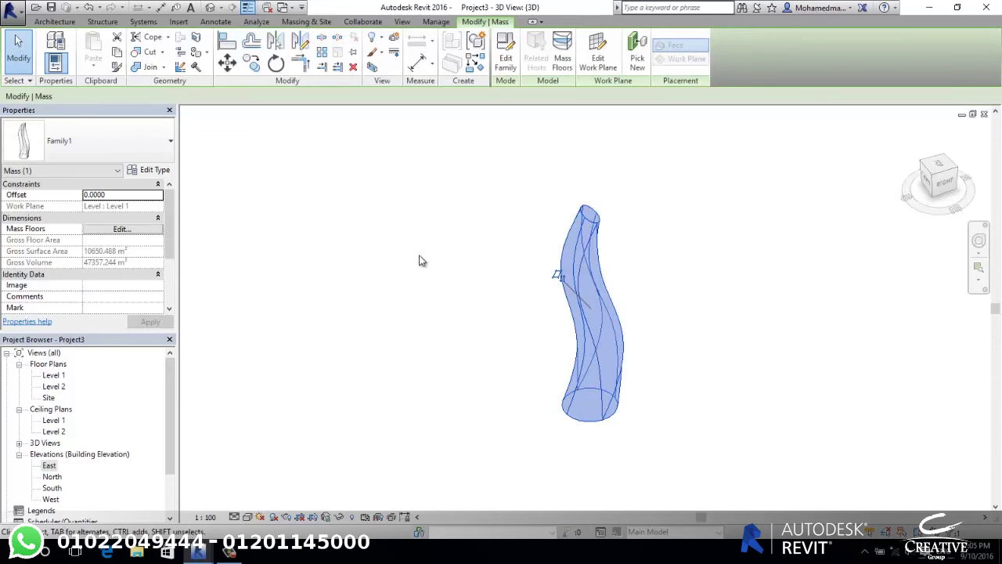
pyautogui.click(503, 369)
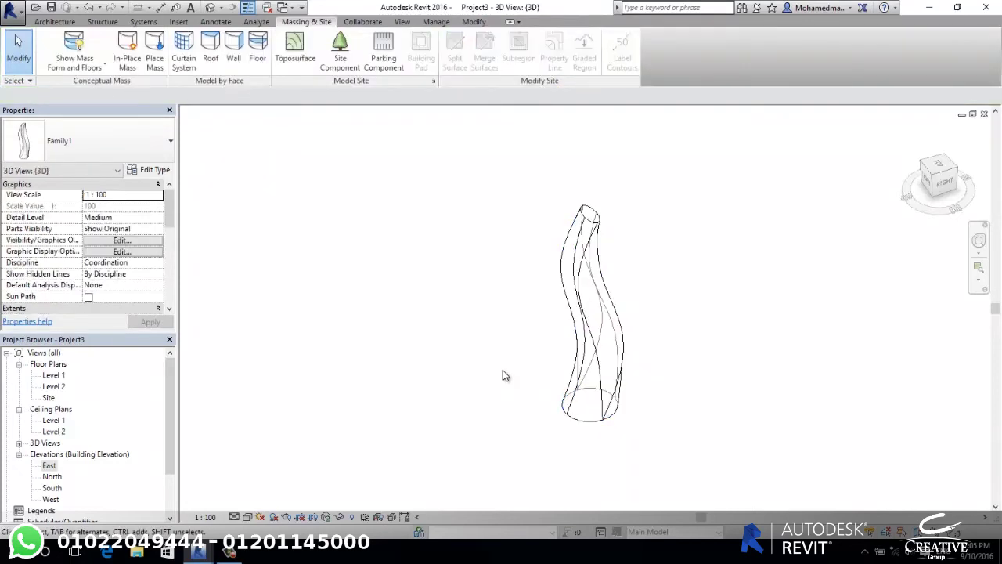
pyautogui.click(558, 275)
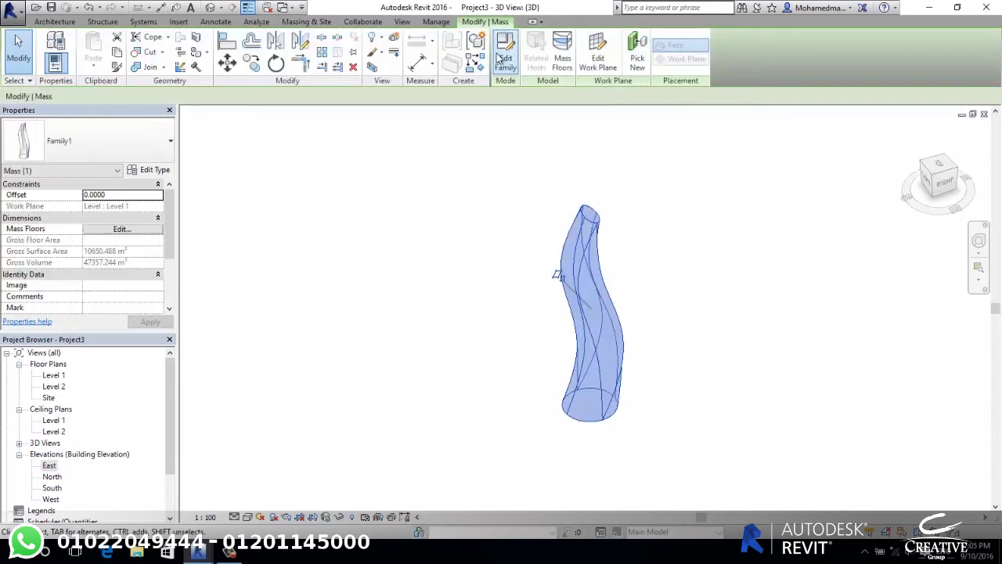
pyautogui.click(563, 54)
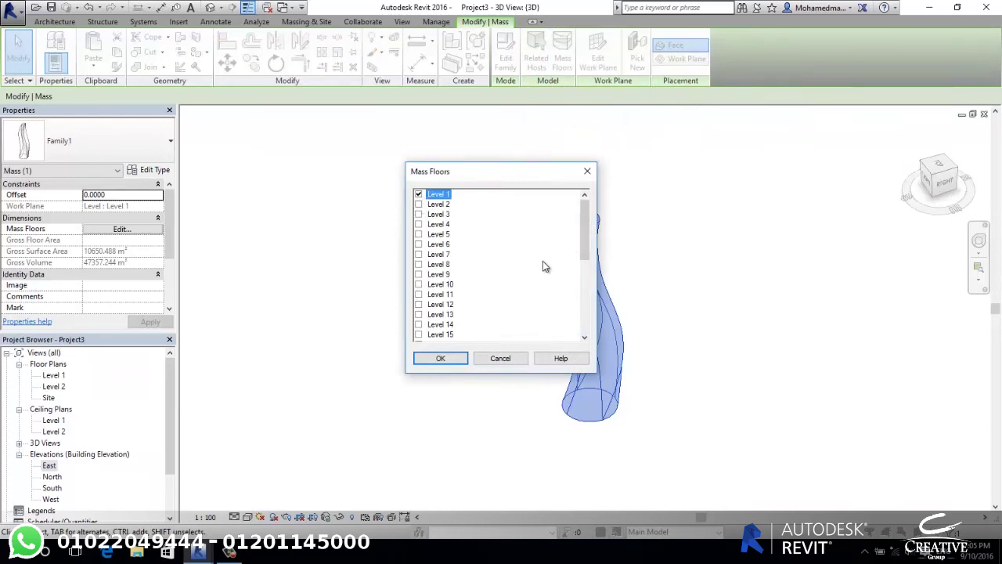
pyautogui.moveTo(585, 227); pyautogui.dragTo(585, 301)
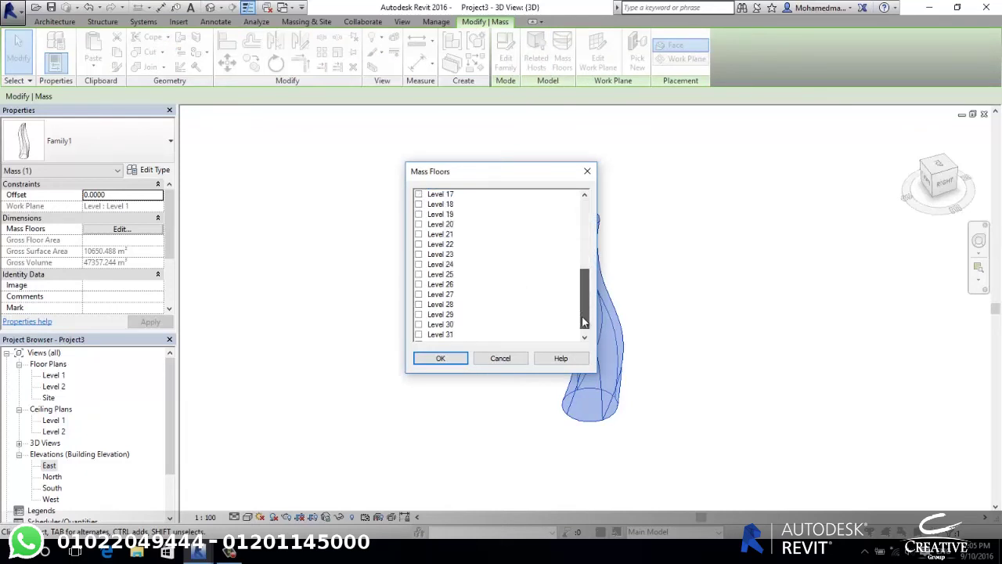
pyautogui.keyDown('shift'); pyautogui.click(436, 335); pyautogui.keyUp('shift')
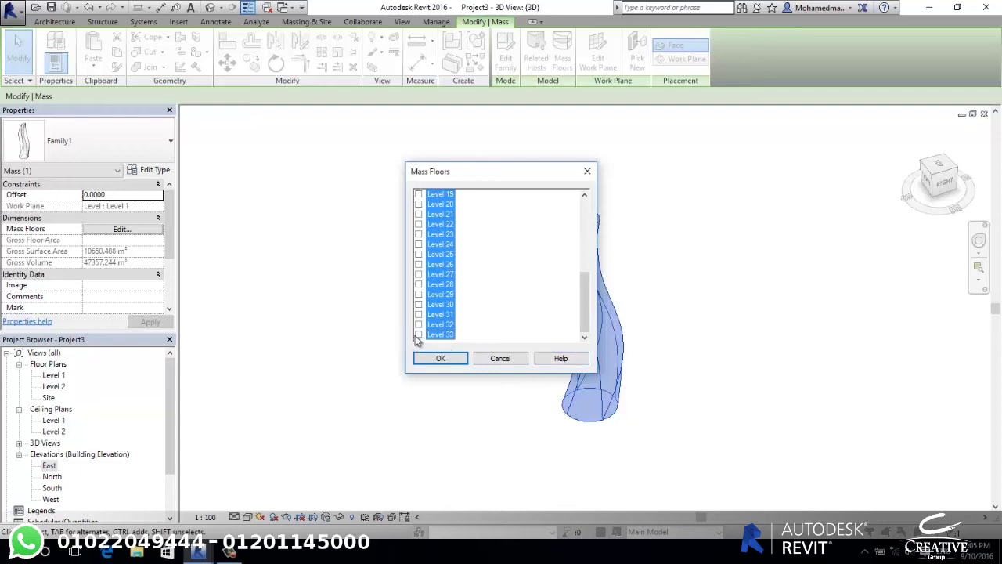
pyautogui.click(444, 363)
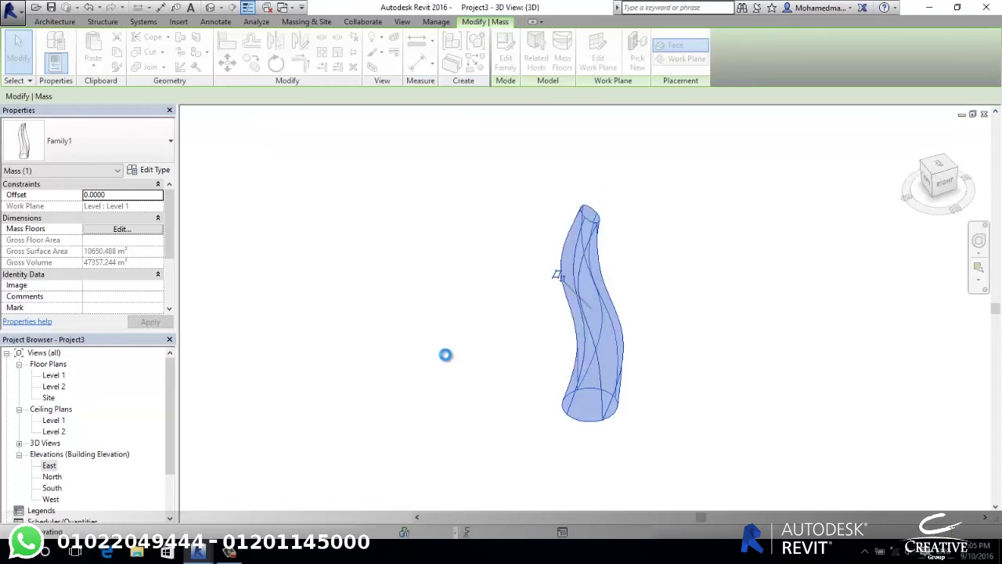
# Set the 3D view's visual style to Shaded and toggle the mass form off and on.
pyautogui.click(454, 361)
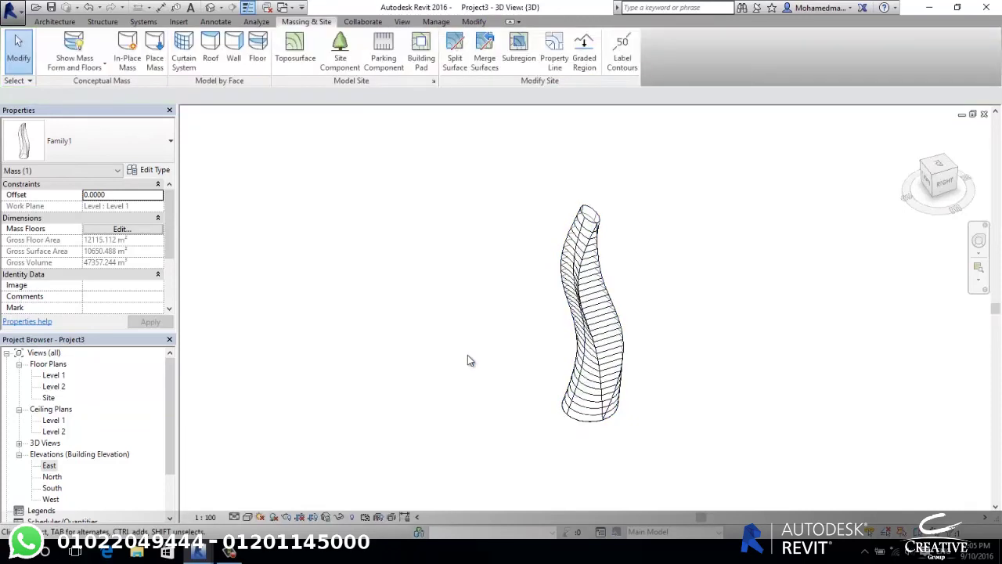
pyautogui.scroll(2, 643, 377)
pyautogui.scroll(3, 643, 377)
pyautogui.click(259, 517)
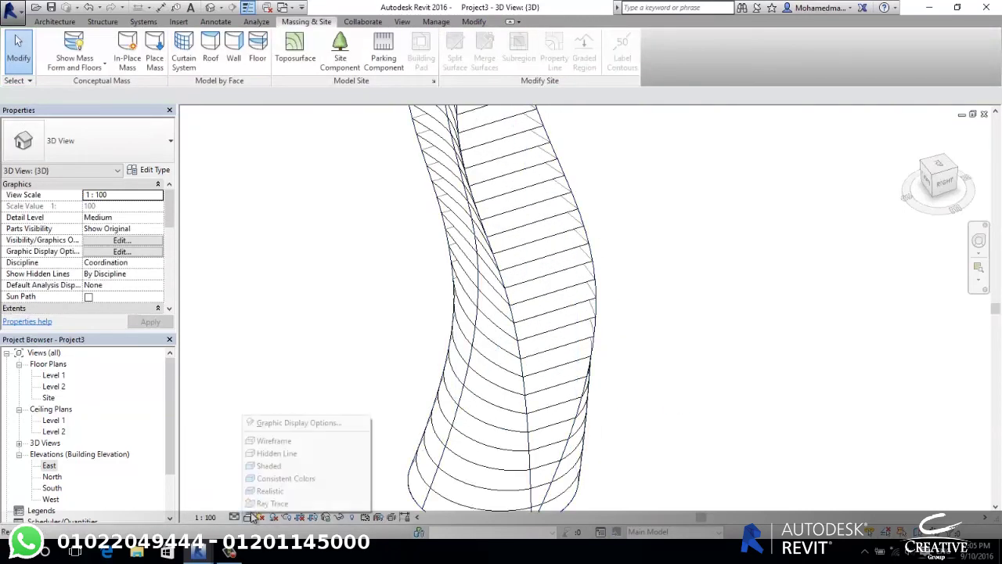
pyautogui.click(285, 466)
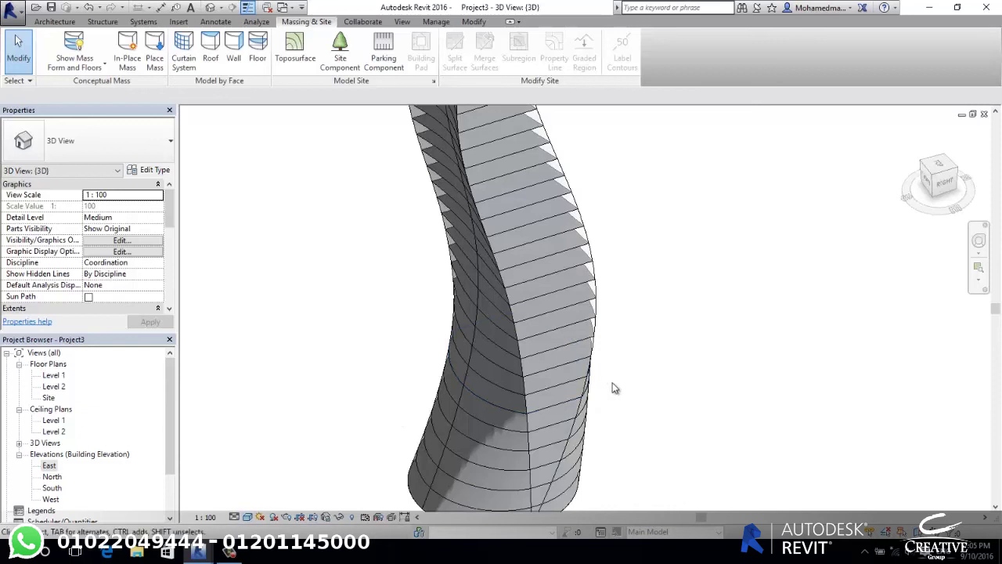
pyautogui.scroll(-3, 614, 388)
pyautogui.click(88, 45)
pyautogui.click(89, 44)
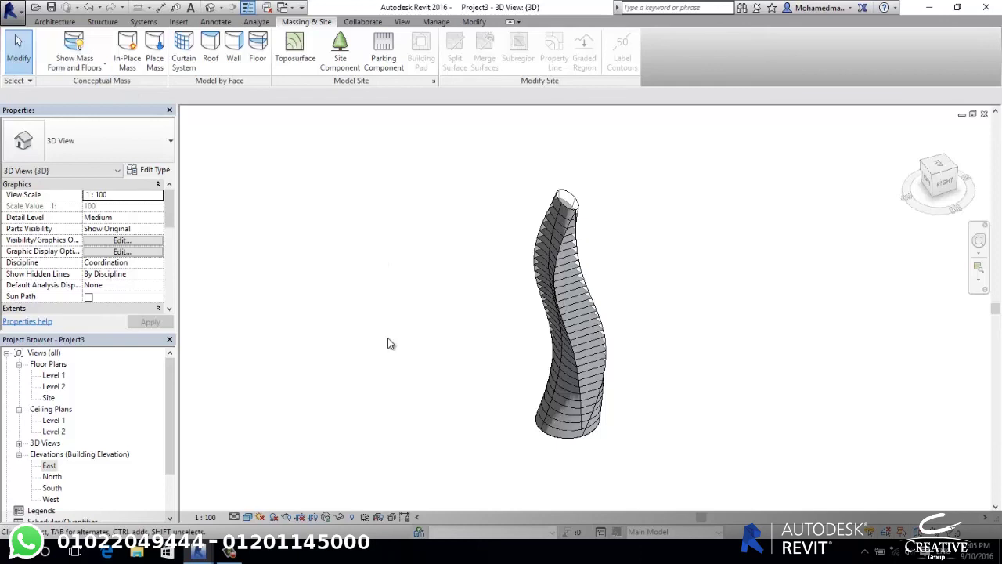
pyautogui.scroll(2, 528, 233)
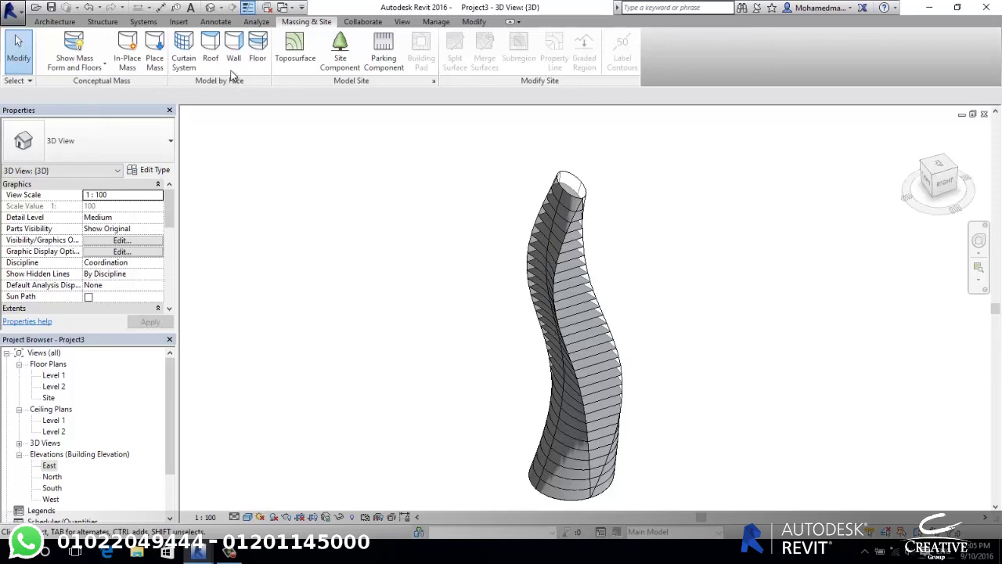
# Create Generic Floor - 400mm slabs on all the tower's mass floors using Floor by Face.
pyautogui.click(257, 45)
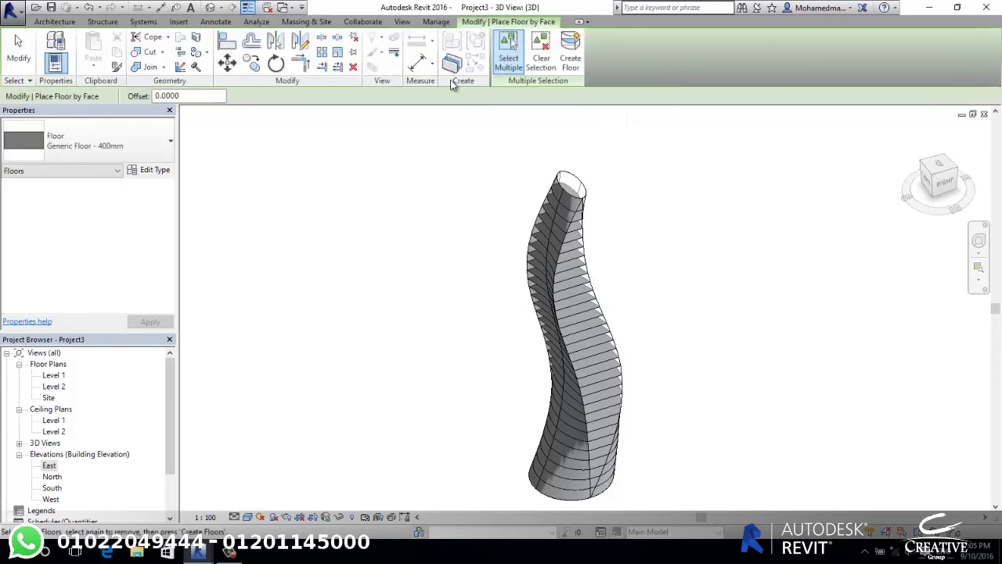
pyautogui.scroll(-3, 465, 229)
pyautogui.moveTo(591, 156); pyautogui.dragTo(415, 462)
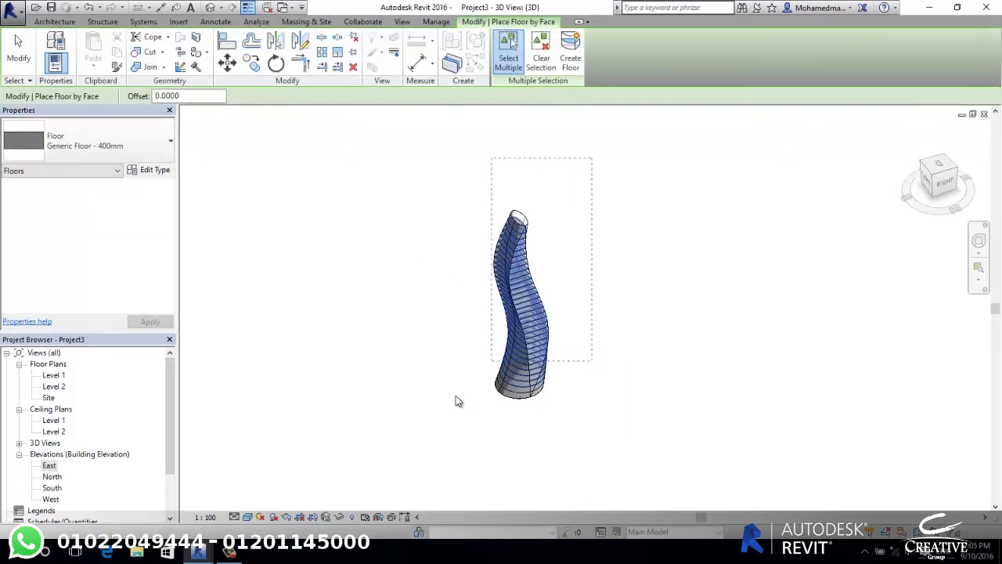
pyautogui.click(577, 54)
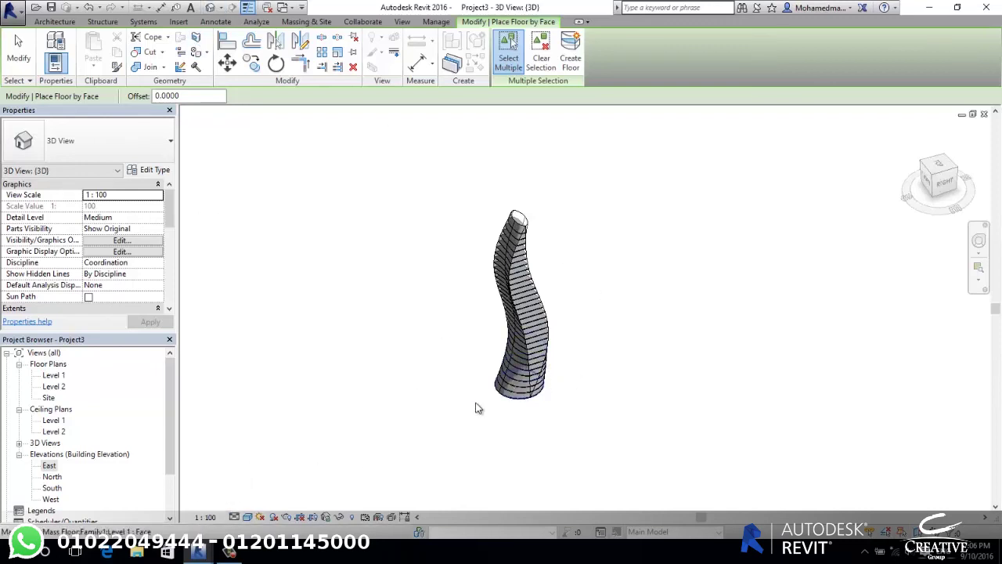
pyautogui.press('Escape')
# Zoom in and select one of the new floor slabs to inspect it.
pyautogui.scroll(4, 490, 303)
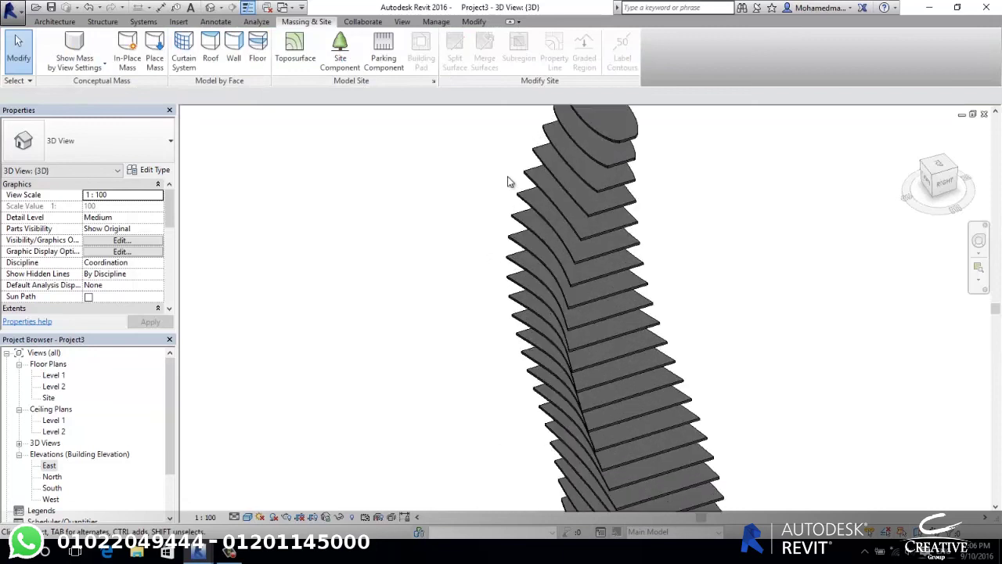
pyautogui.scroll(2, 583, 362)
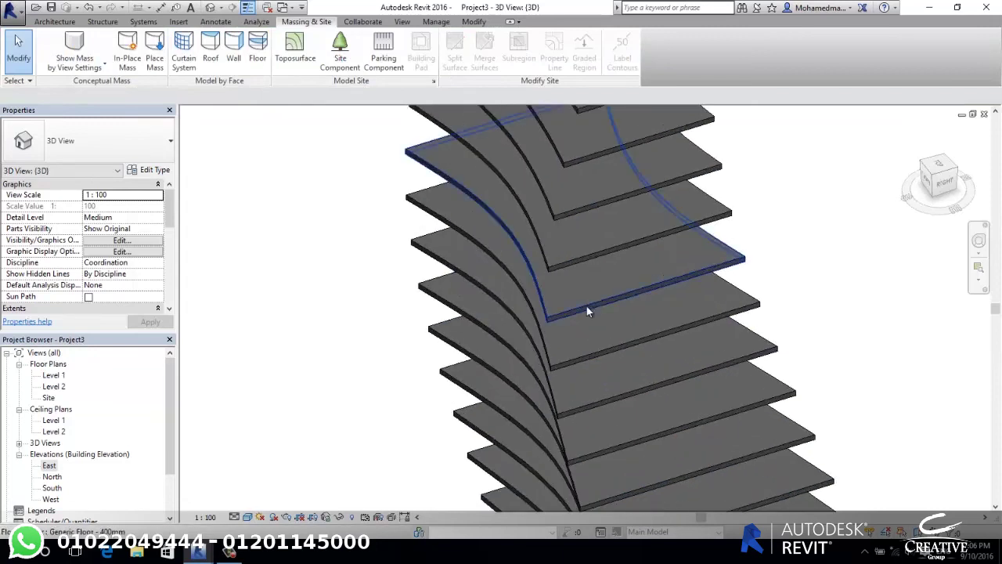
pyautogui.click(586, 302)
pyautogui.click(317, 315)
pyautogui.scroll(-5, 315, 282)
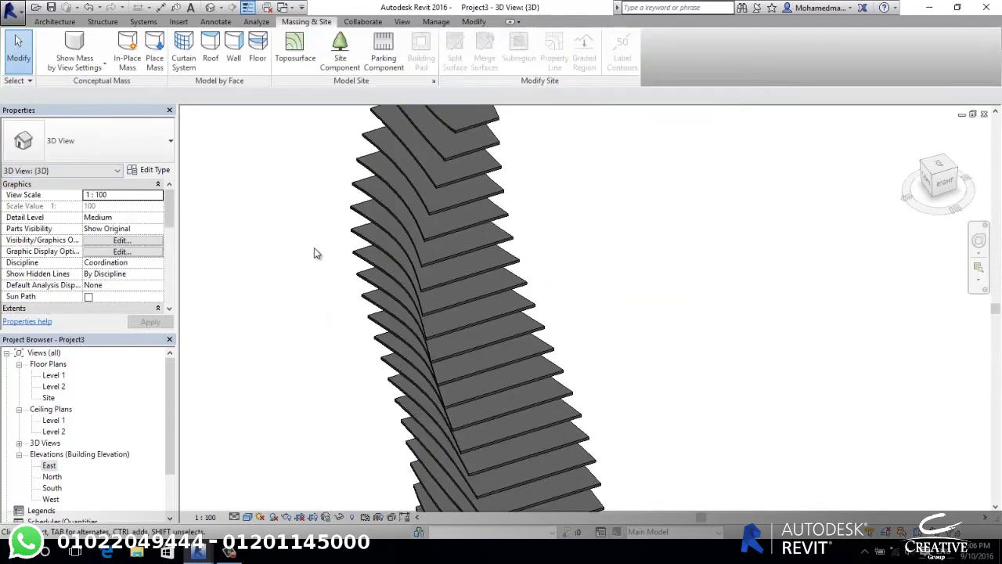
pyautogui.scroll(-2, 353, 238)
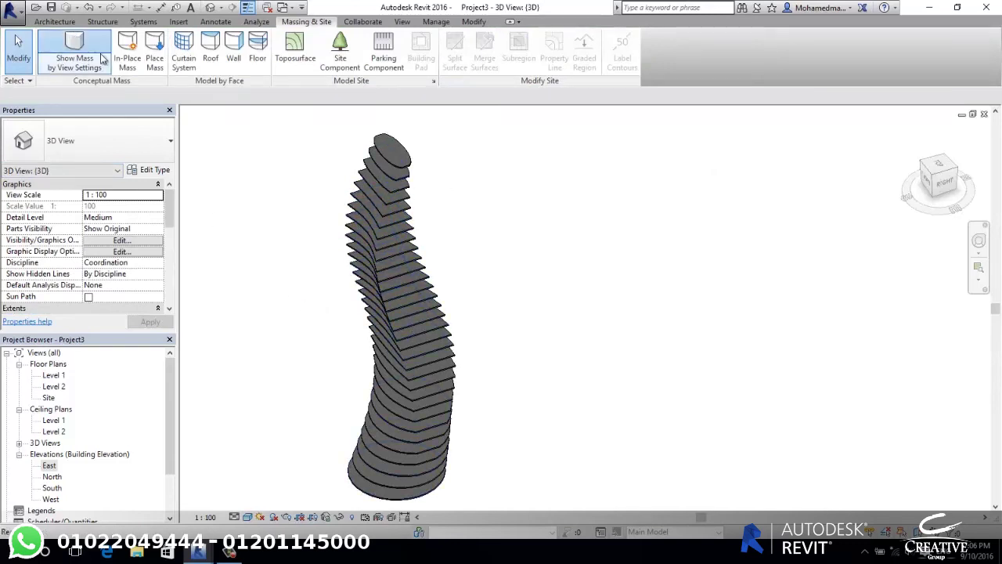
# Show the mass form with its floors and cancel a Floor by Face attempt.
pyautogui.click(75, 45)
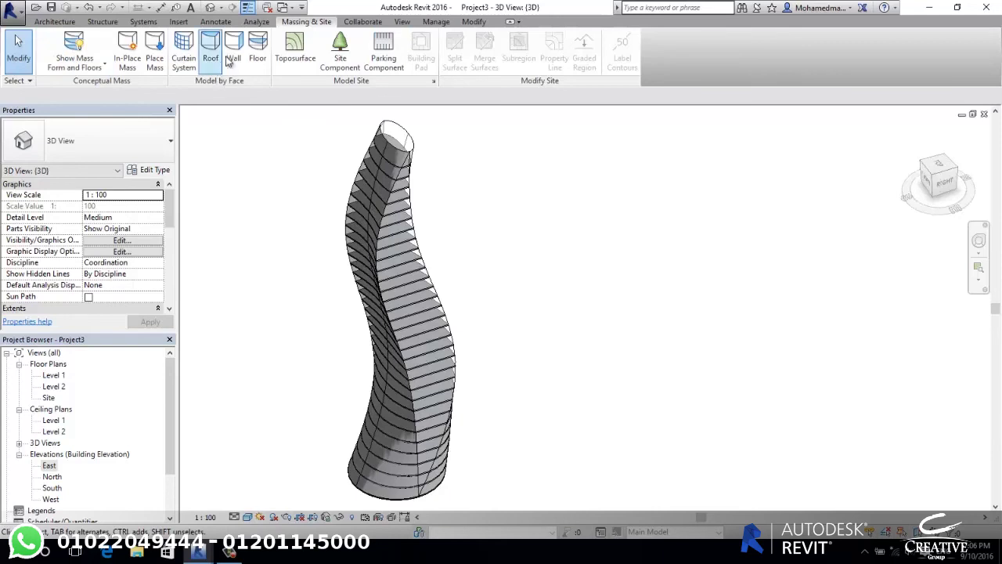
pyautogui.click(258, 49)
pyautogui.press('Escape')
pyautogui.press('Escape')
# Start Wall by Face, orbit around the tower, then exit back to Massing & Site.
pyautogui.click(235, 49)
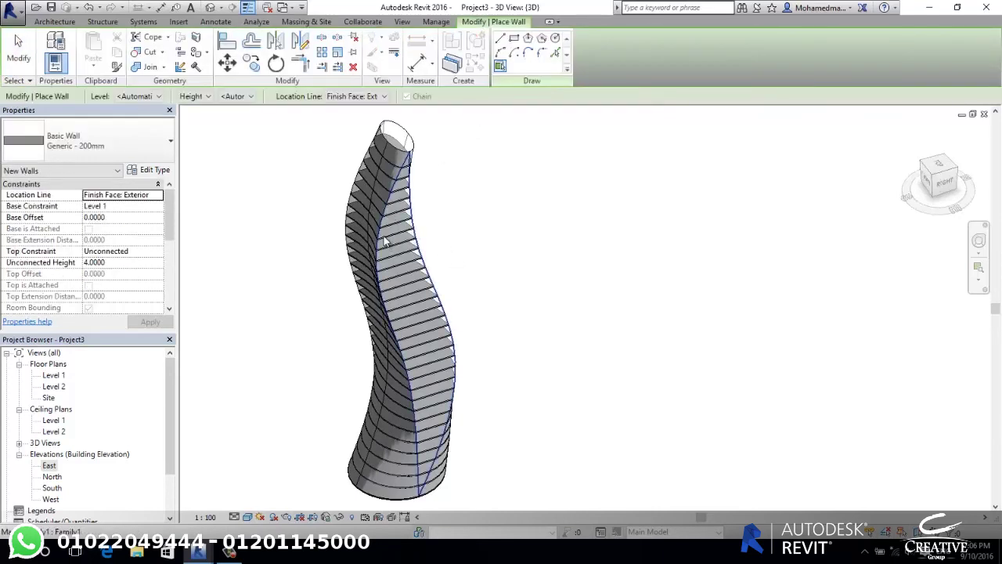
pyautogui.moveTo(384, 241)
pyautogui.keyDown('shift'); pyautogui.mouseDown(button='middle')
pyautogui.moveTo(528, 275)
pyautogui.moveTo(722, 269)
pyautogui.moveTo(470, 261)
pyautogui.moveTo(465, 291)
pyautogui.moveTo(388, 294)
pyautogui.mouseUp(button='middle'); pyautogui.keyUp('shift')
pyautogui.scroll(-2, 527, 275)
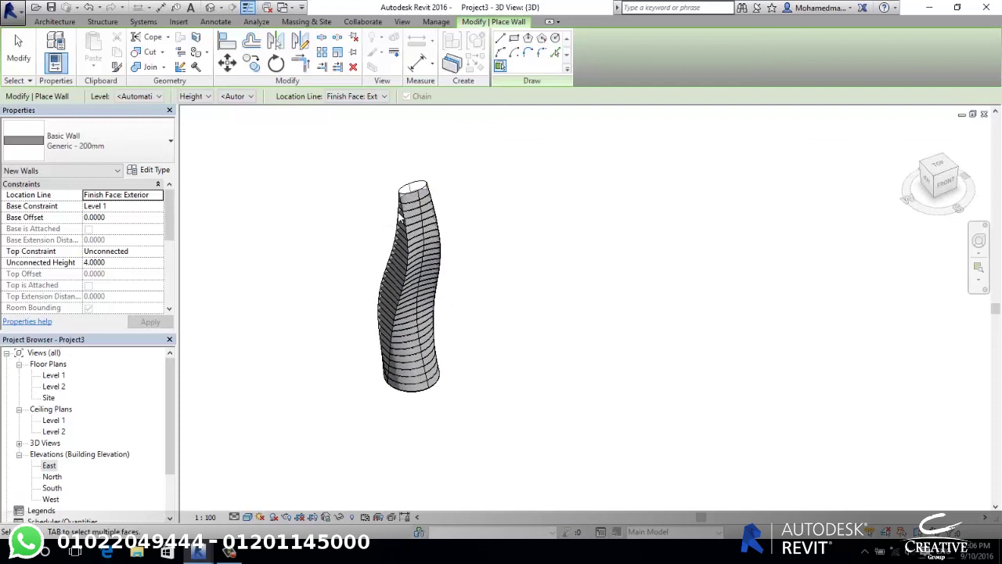
pyautogui.moveTo(343, 352)
pyautogui.keyDown('shift'); pyautogui.mouseDown(button='middle')
pyautogui.moveTo(393, 372)
pyautogui.moveTo(588, 318)
pyautogui.moveTo(509, 237)
pyautogui.mouseUp(button='middle'); pyautogui.keyUp('shift')
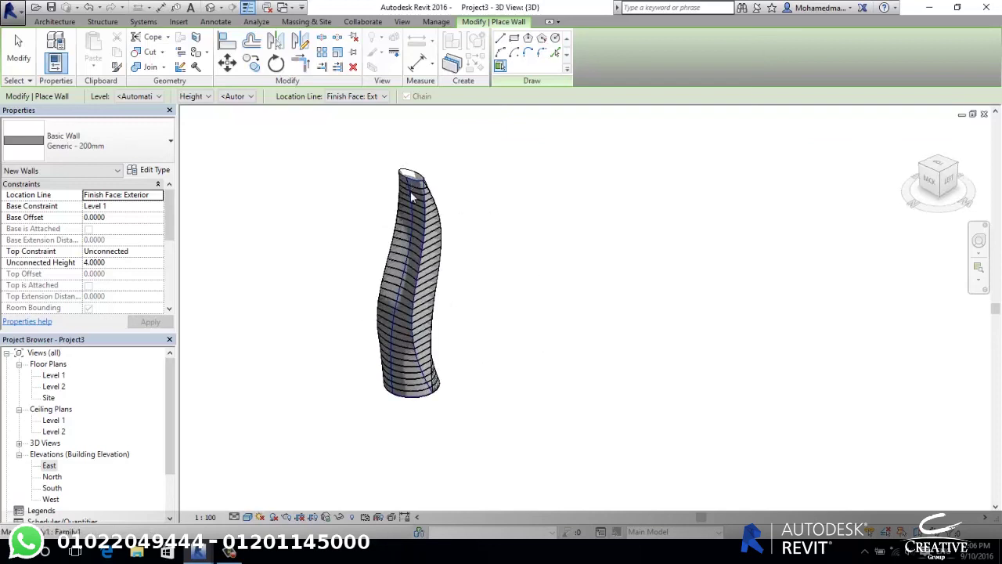
pyautogui.moveTo(295, 320)
pyautogui.keyDown('shift'); pyautogui.mouseDown(button='middle')
pyautogui.moveTo(506, 342)
pyautogui.moveTo(407, 374)
pyautogui.mouseUp(button='middle'); pyautogui.keyUp('shift')
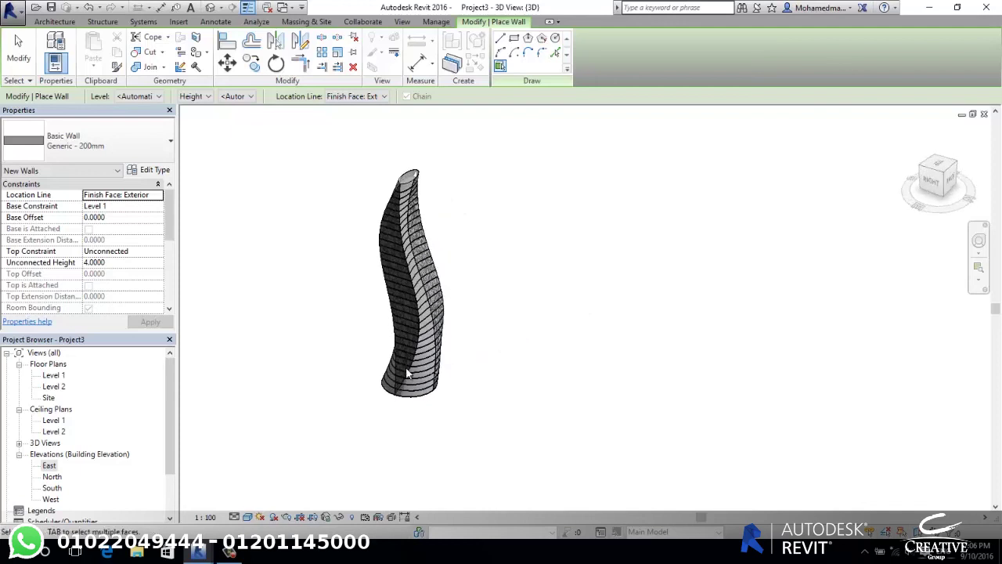
pyautogui.click(306, 22)
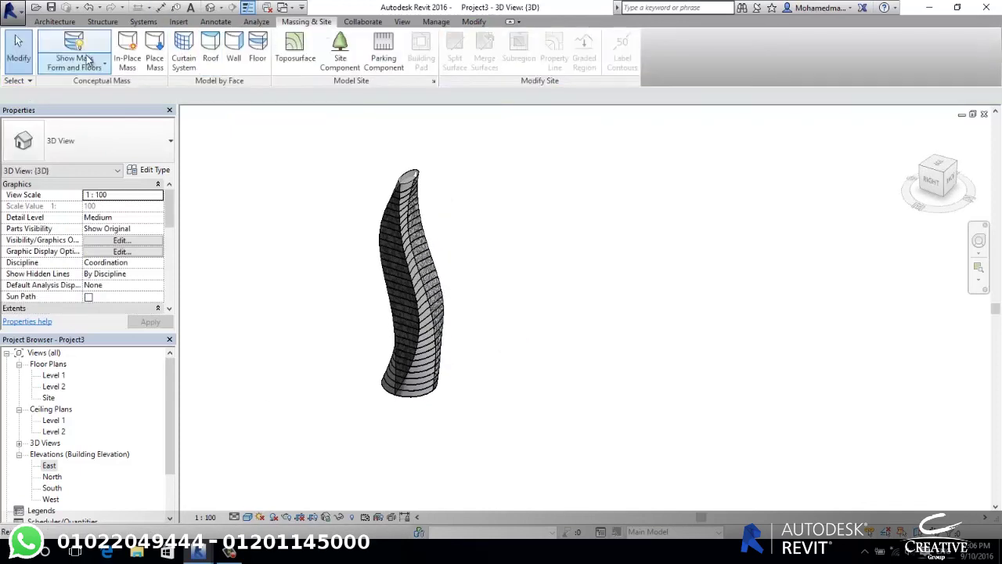
pyautogui.keyDown('shift'); pyautogui.moveTo(515, 431); pyautogui.dragTo(302, 450, button='middle'); pyautogui.keyUp('shift')
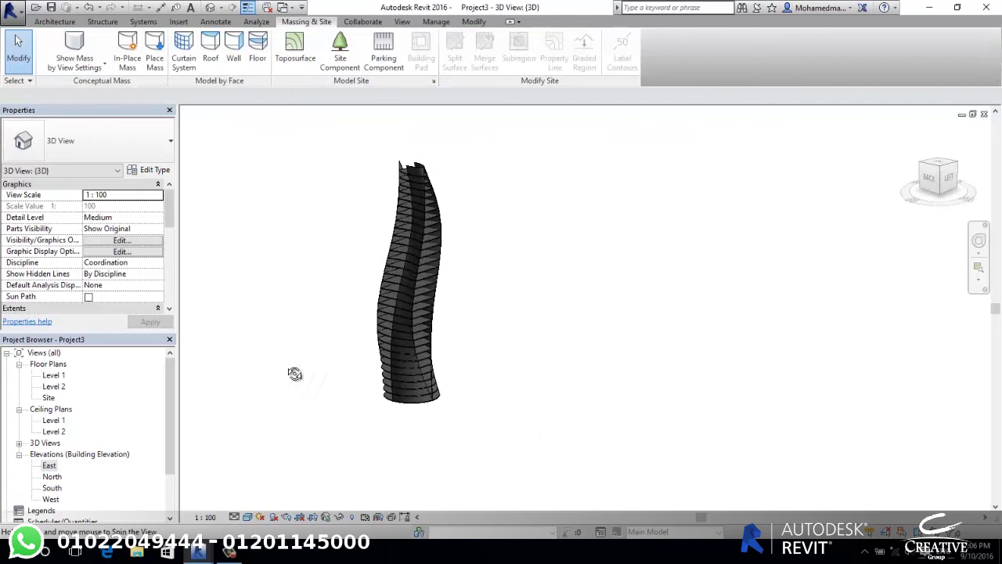
pyautogui.scroll(3, 411, 288)
# Hide the mass form and apply a 1500 x 3000mm curtain system to the tower's curved faces.
pyautogui.click(72, 54)
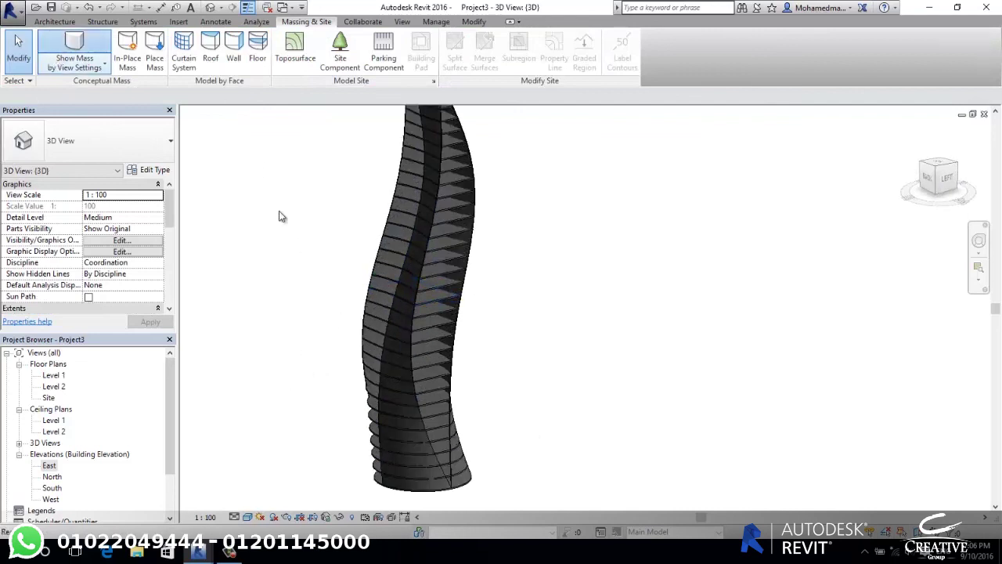
pyautogui.click(182, 58)
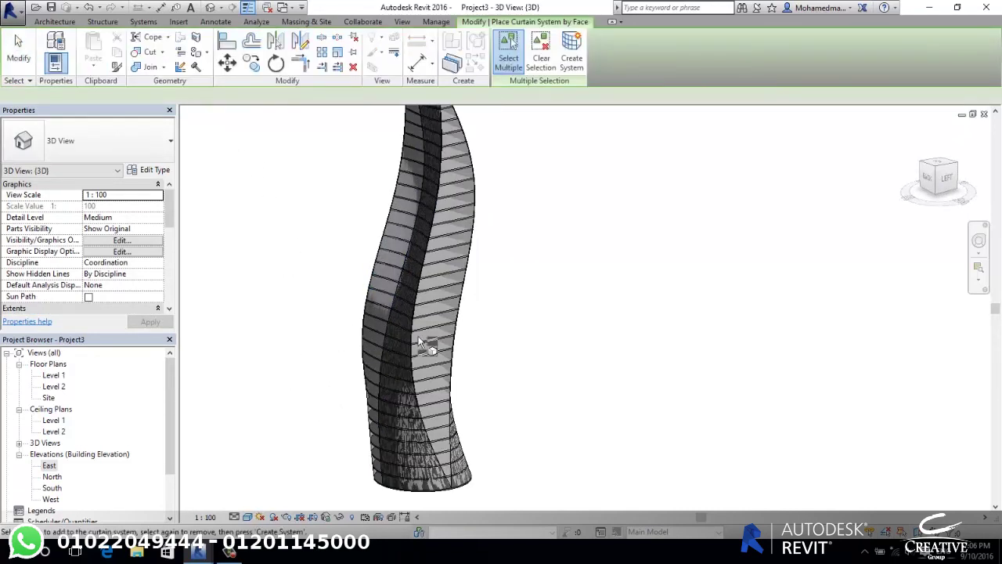
pyautogui.click(427, 256)
pyautogui.click(395, 265)
pyautogui.click(408, 285)
pyautogui.keyDown('shift'); pyautogui.moveTo(286, 297); pyautogui.dragTo(399, 193, button='middle'); pyautogui.keyUp('shift')
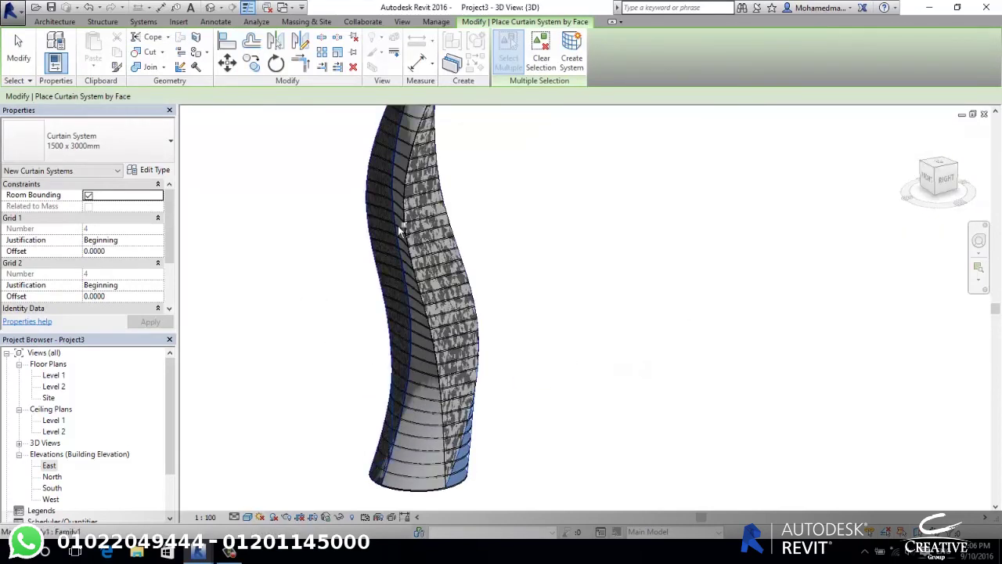
pyautogui.keyDown('shift'); pyautogui.moveTo(313, 339); pyautogui.dragTo(422, 219, button='middle'); pyautogui.keyUp('shift')
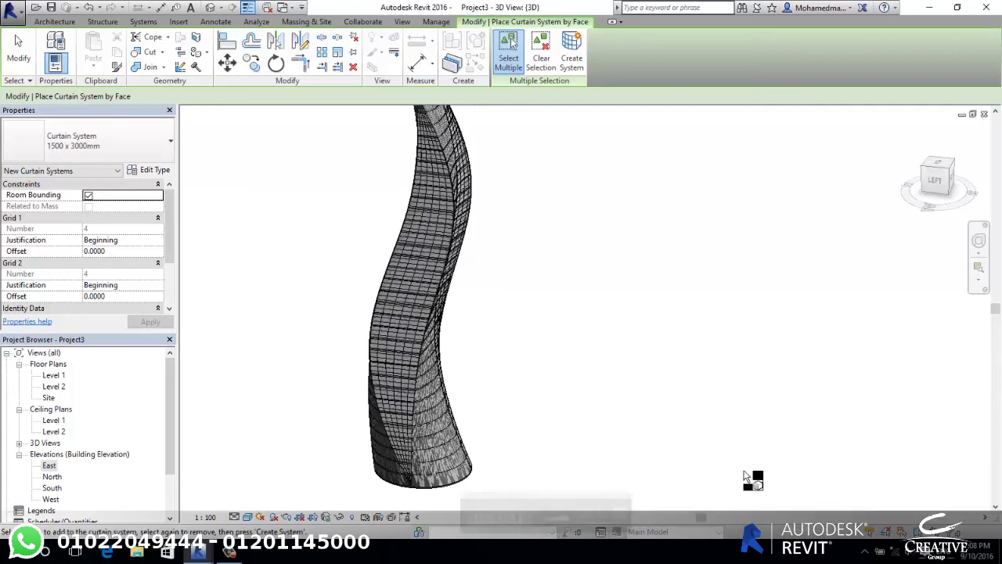
pyautogui.press('Escape')
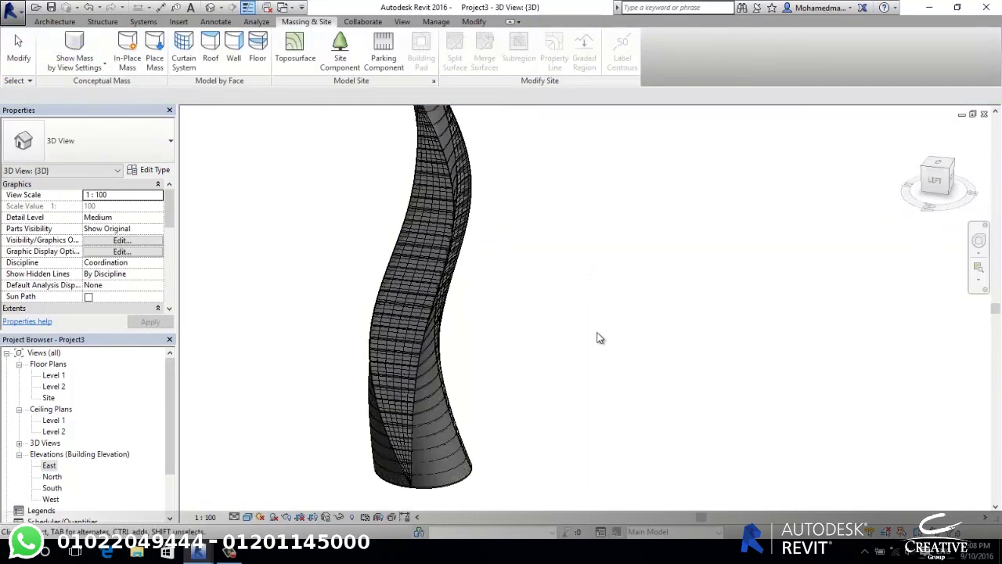
# Orbit the tower, then create a new floor plan view for Level 16.
pyautogui.moveTo(600, 339)
pyautogui.keyDown('shift'); pyautogui.mouseDown(button='middle')
pyautogui.moveTo(568, 405)
pyautogui.moveTo(703, 451)
pyautogui.moveTo(496, 425)
pyautogui.mouseUp(button='middle'); pyautogui.keyUp('shift')
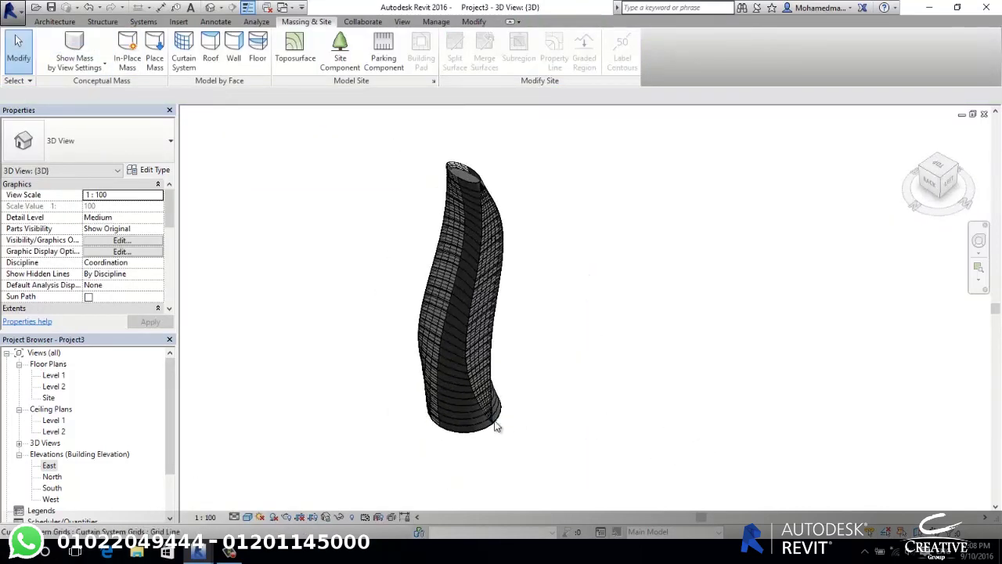
pyautogui.keyDown('shift'); pyautogui.moveTo(660, 280); pyautogui.dragTo(619, 333, button='middle'); pyautogui.keyUp('shift')
pyautogui.keyDown('shift'); pyautogui.moveTo(393, 459); pyautogui.dragTo(533, 454, button='middle'); pyautogui.keyUp('shift')
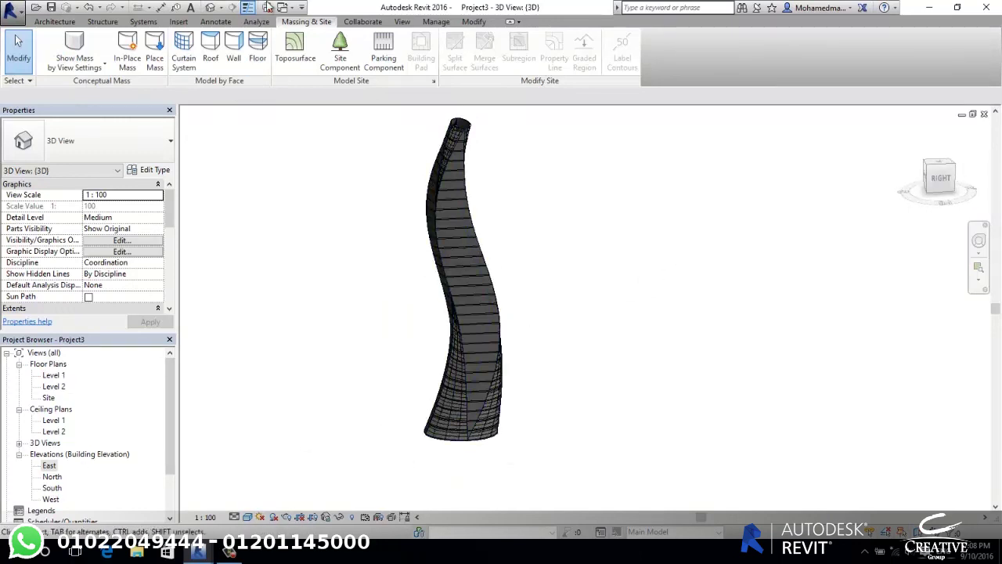
pyautogui.click(417, 22)
pyautogui.click(483, 37)
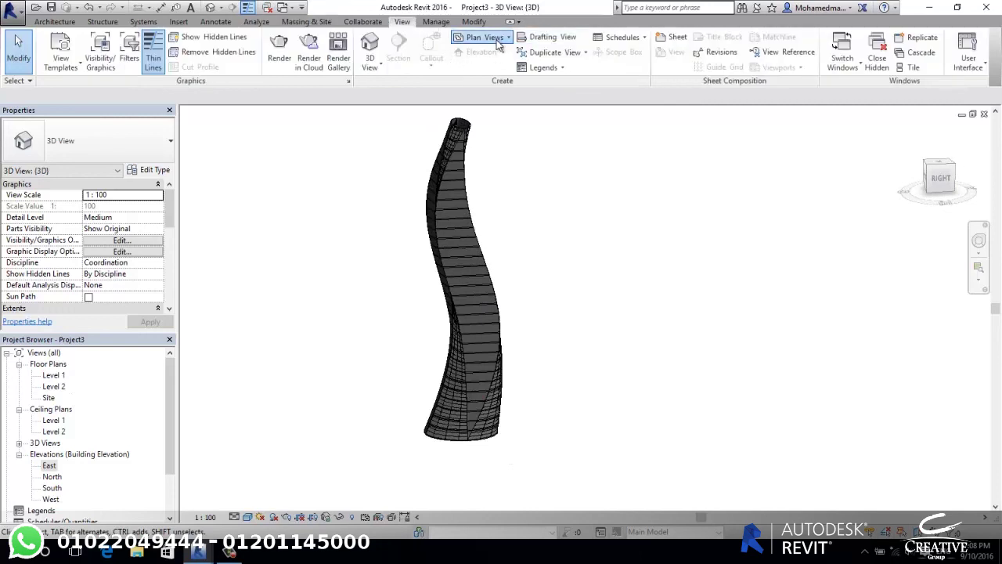
pyautogui.click(492, 58)
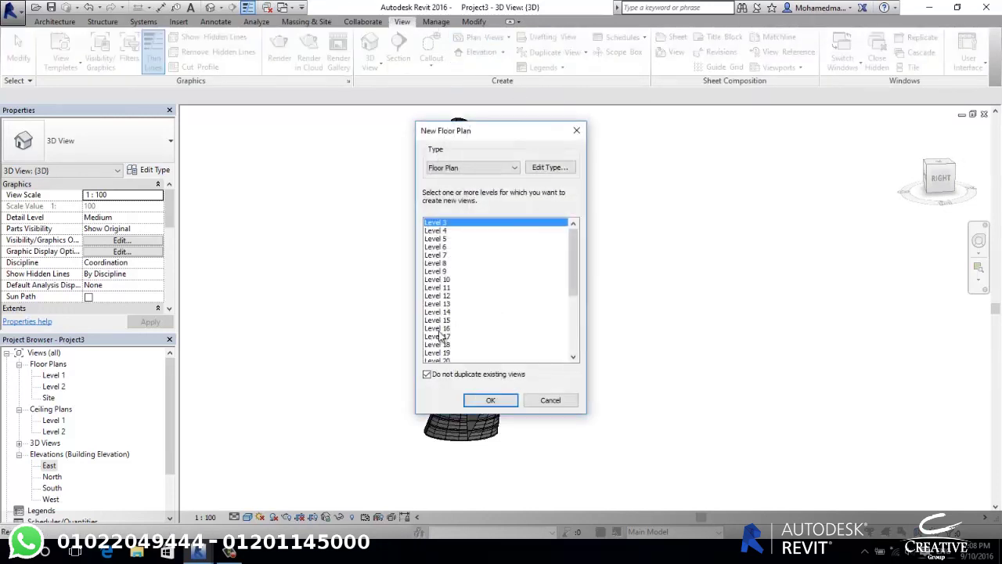
pyautogui.click(438, 328)
pyautogui.click(491, 400)
# Set the Level 16 plan's Underlay to None in Properties.
pyautogui.scroll(1, 521, 274)
pyautogui.scroll(2, 522, 274)
pyautogui.scroll(2, 522, 274)
pyautogui.click(153, 274)
pyautogui.click(158, 274)
pyautogui.click(102, 284)
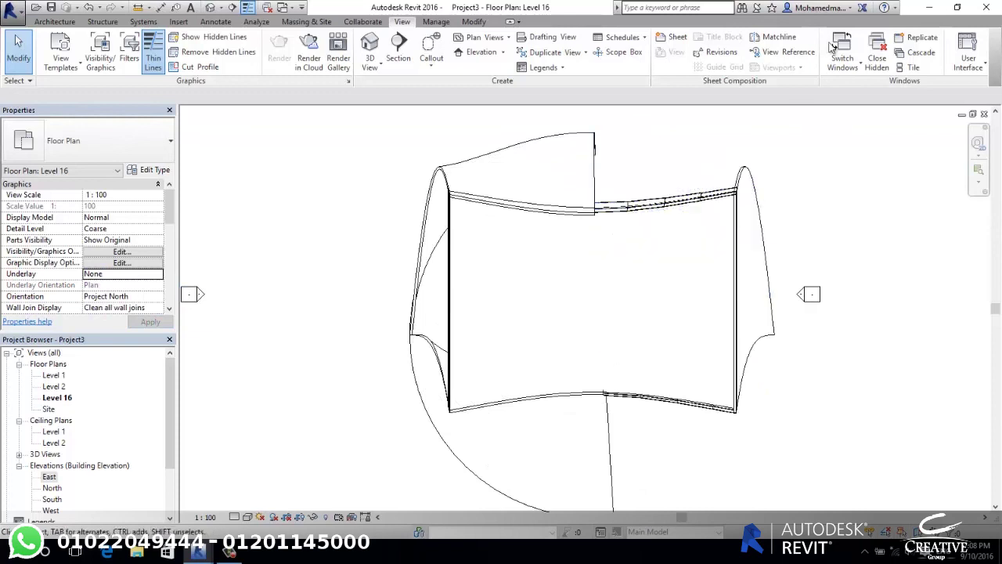
# Adjust the plan view framing and return to the default {3D} view.
pyautogui.scroll(2, 574, 302)
pyautogui.scroll(2, 591, 331)
pyautogui.scroll(-3, 561, 262)
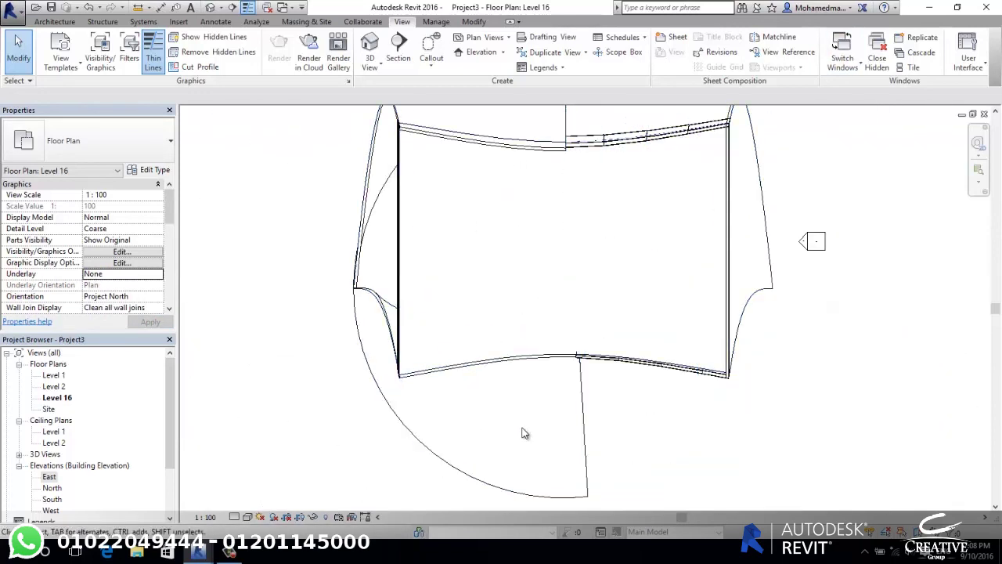
pyautogui.scroll(-3, 608, 458)
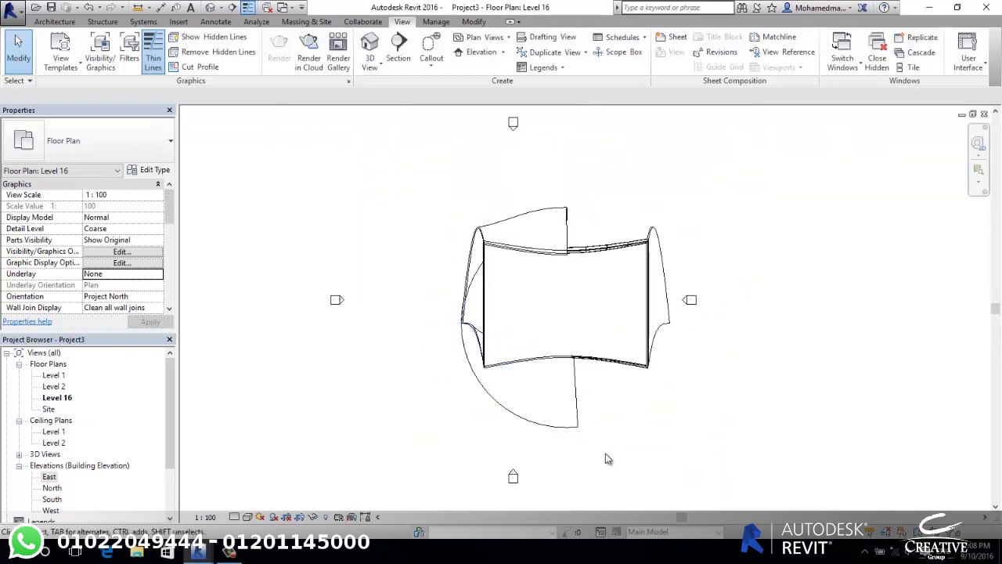
pyautogui.moveTo(568, 449); pyautogui.dragTo(565, 441, button='middle')
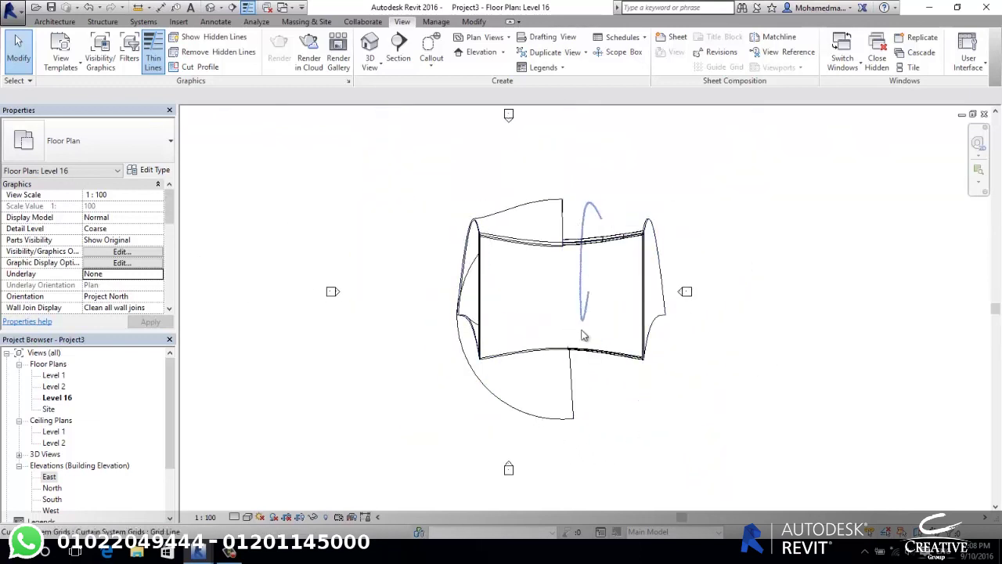
pyautogui.click(210, 7)
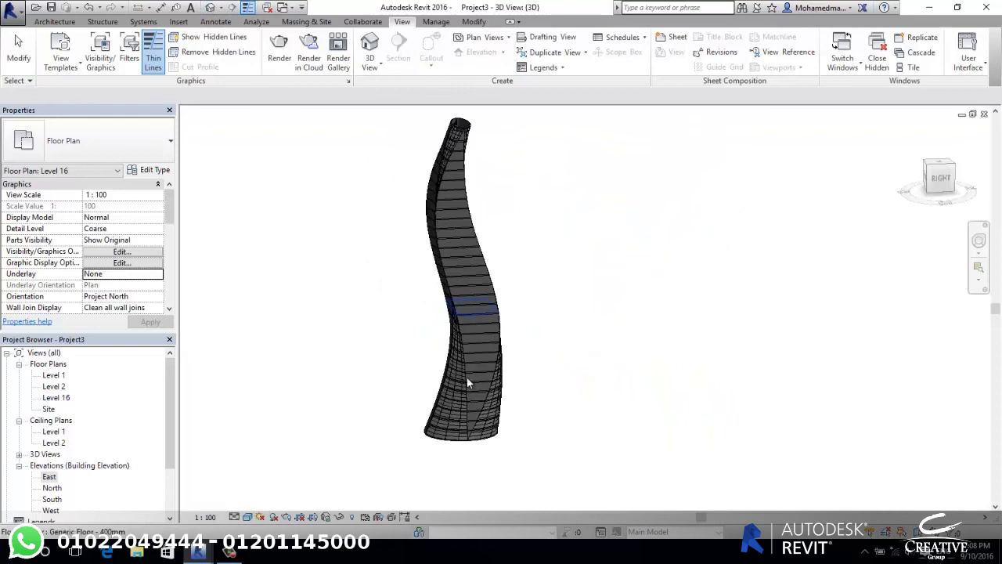
# Zoom and pan out to frame the whole curtain-clad tower, then switch to Massing & Site.
pyautogui.scroll(2, 468, 383)
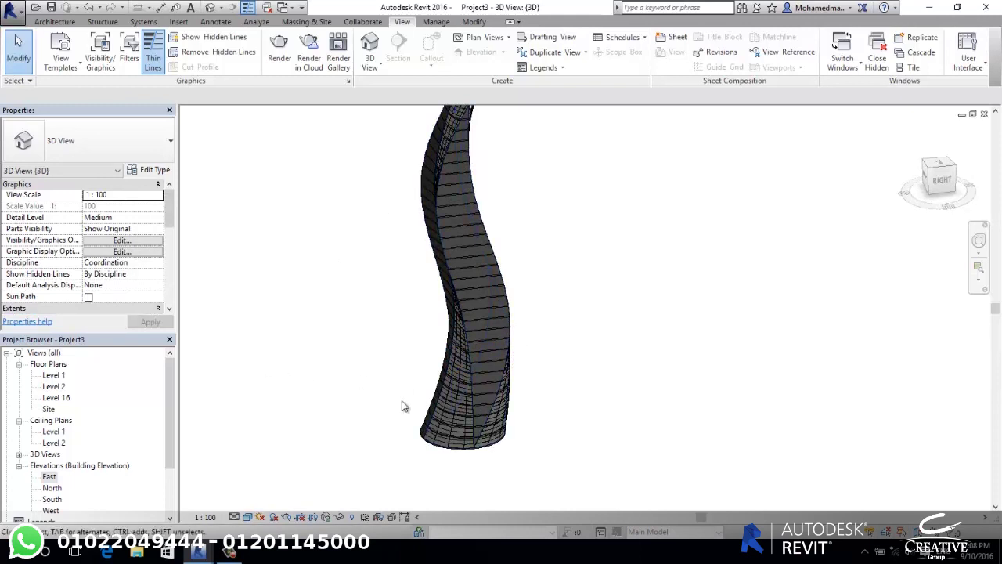
pyautogui.scroll(-1, 431, 435)
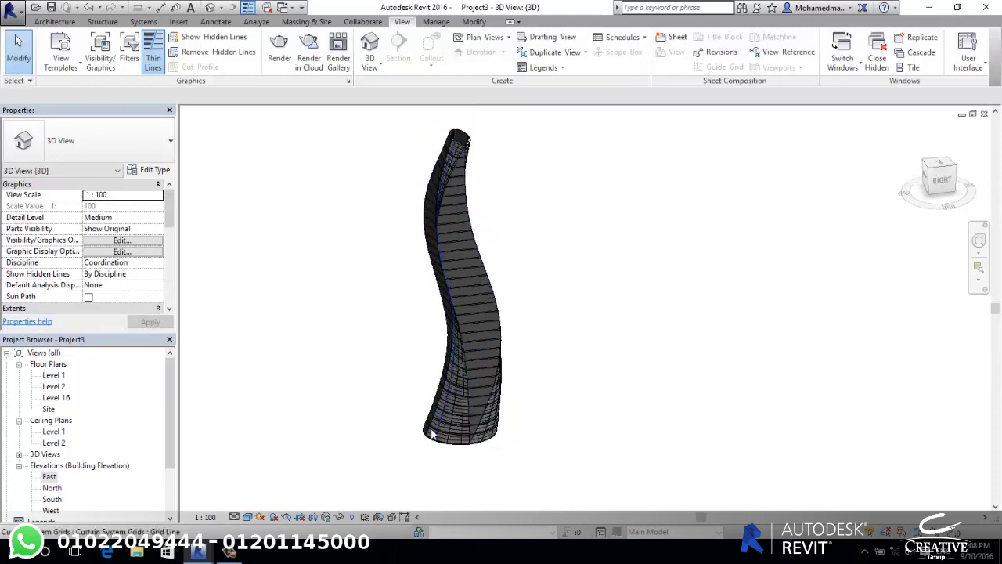
pyautogui.scroll(-2, 430, 436)
pyautogui.moveTo(459, 459); pyautogui.dragTo(582, 452, button='middle')
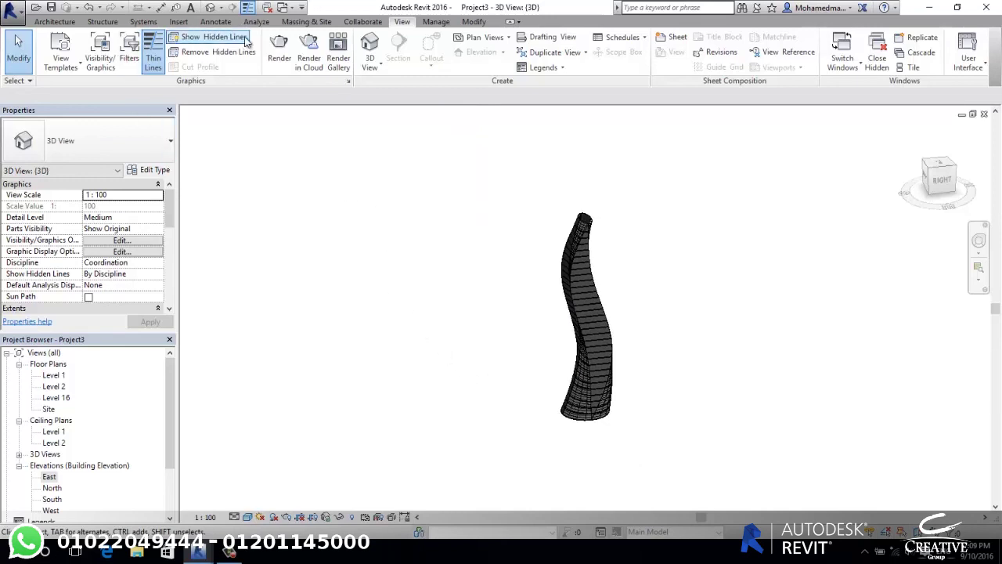
pyautogui.click(302, 22)
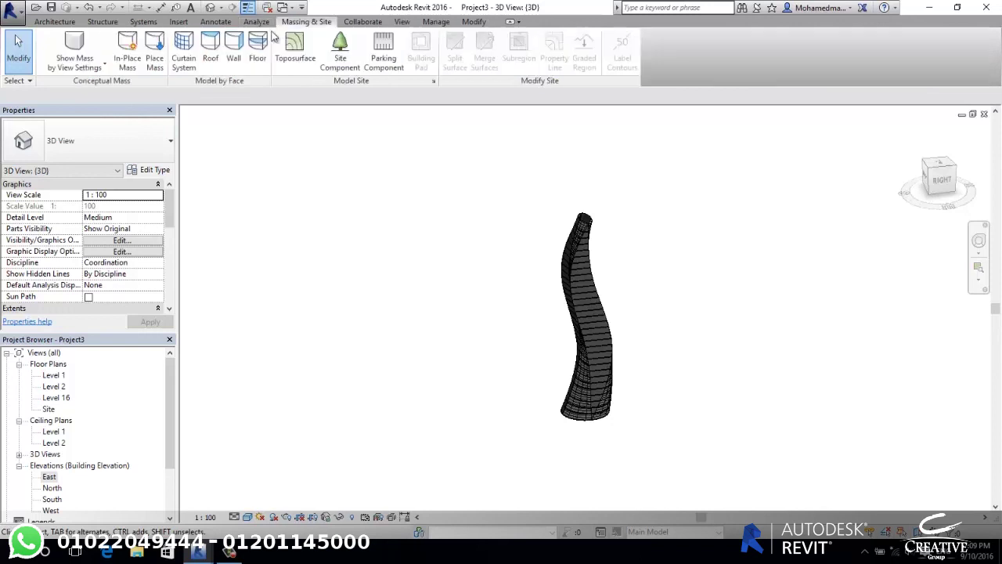
# Start an In-Place Mass, dismiss the Show Mass Enabled notice, and keep the name Mass 1.
pyautogui.click(135, 70)
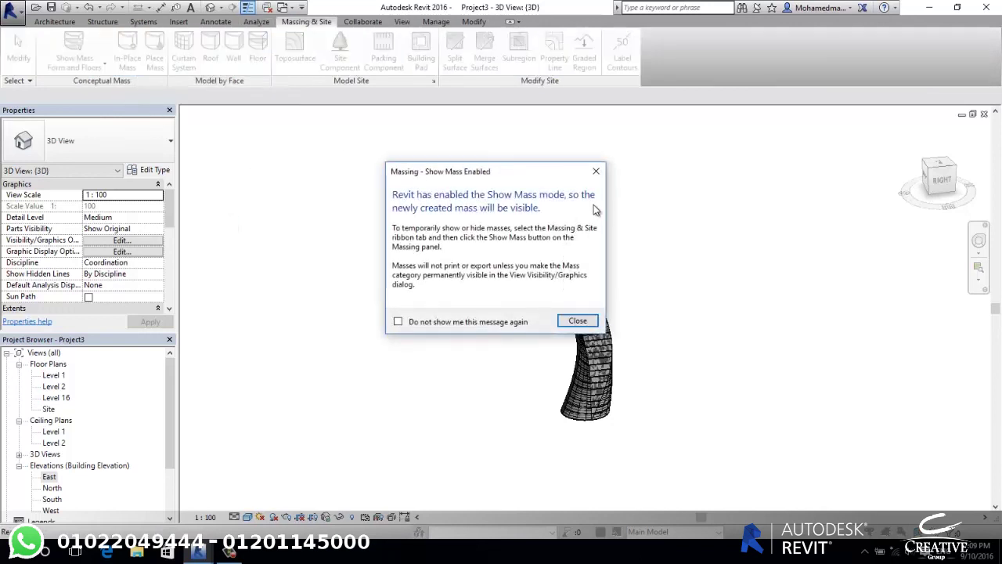
pyautogui.click(596, 172)
pyautogui.click(504, 297)
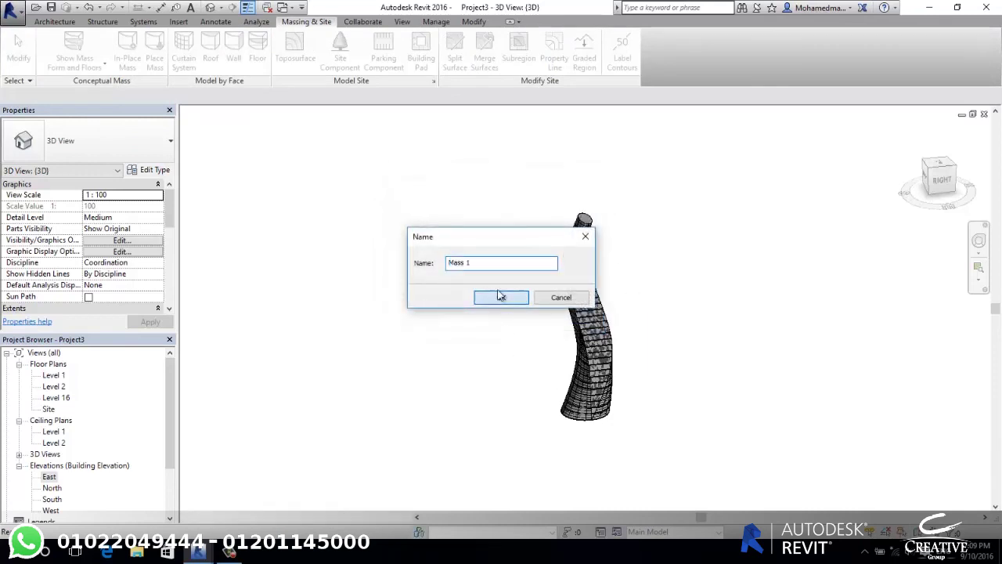